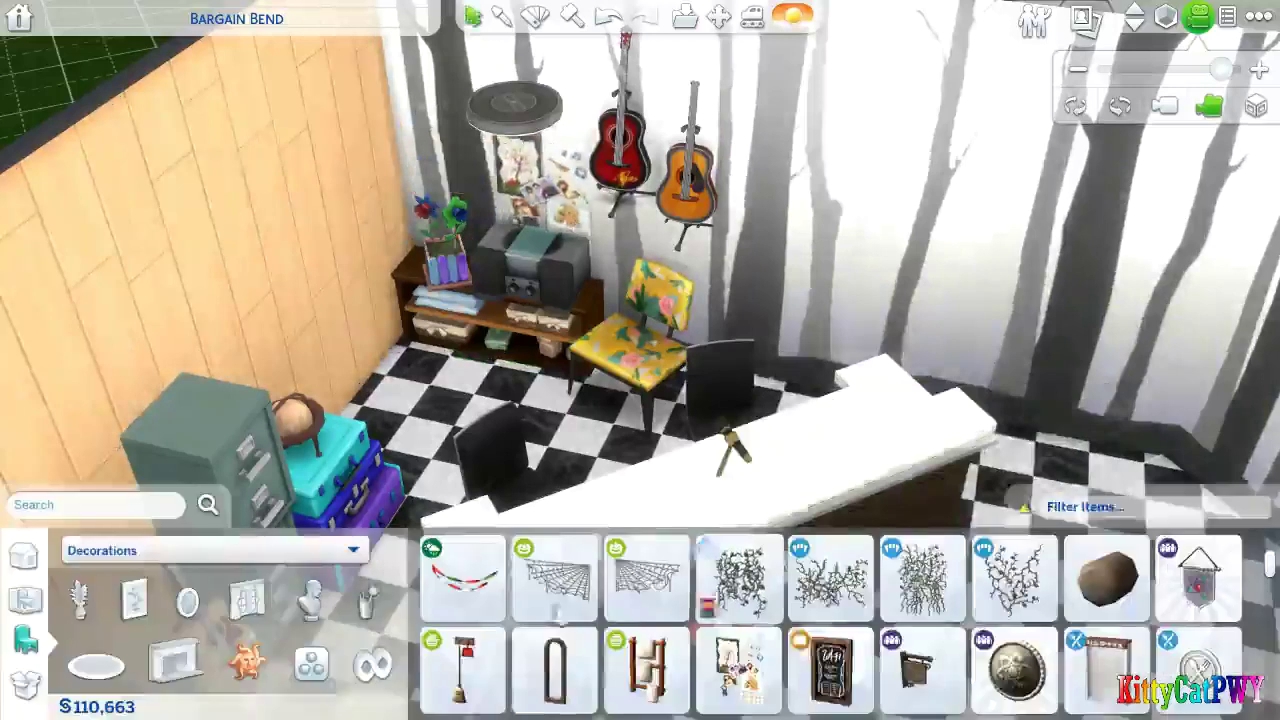
Hang the chalkboard menu sign on the tree-patterned wall above the low shelf, near the room's corner.
left_click(831, 671)
left_click(440, 126)
scroll(587, 398, "down", 1)
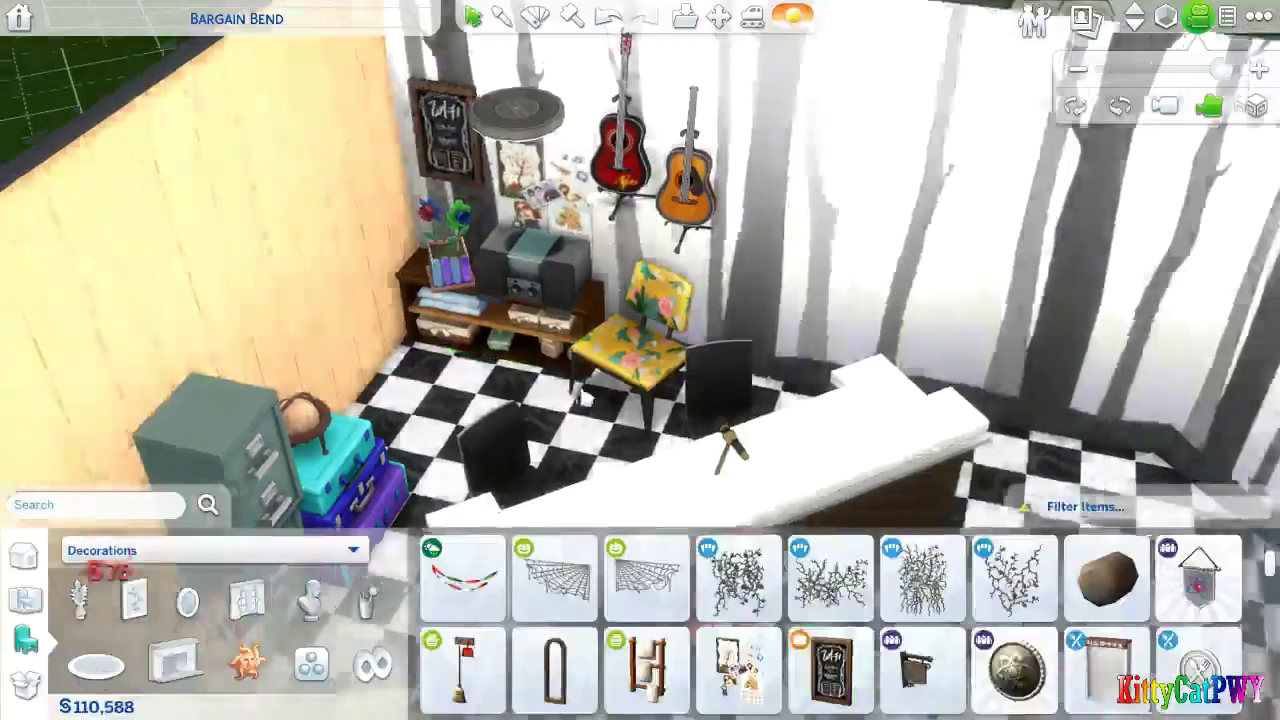
scroll(587, 398, "down", 2)
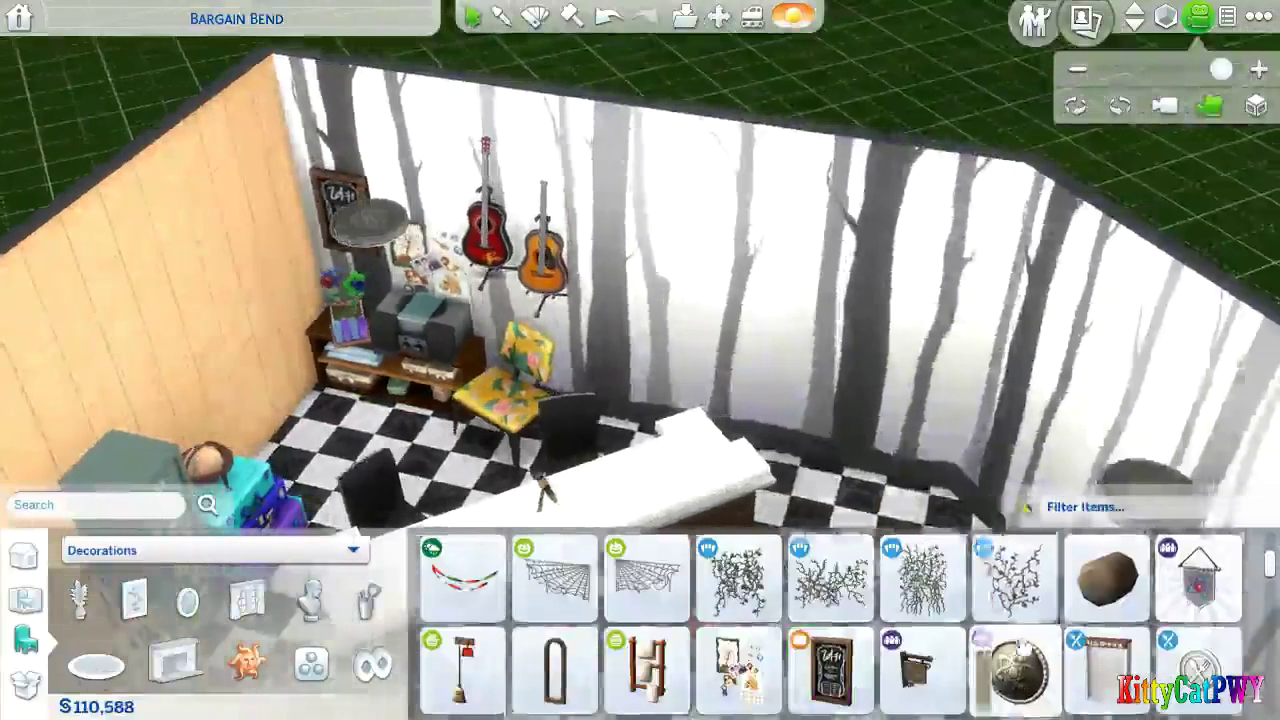
Hang the multi-frame picture collage on the tree-patterned wall beside the two mounted guitars.
scroll(1085, 615, "down", 8)
left_click(555, 602)
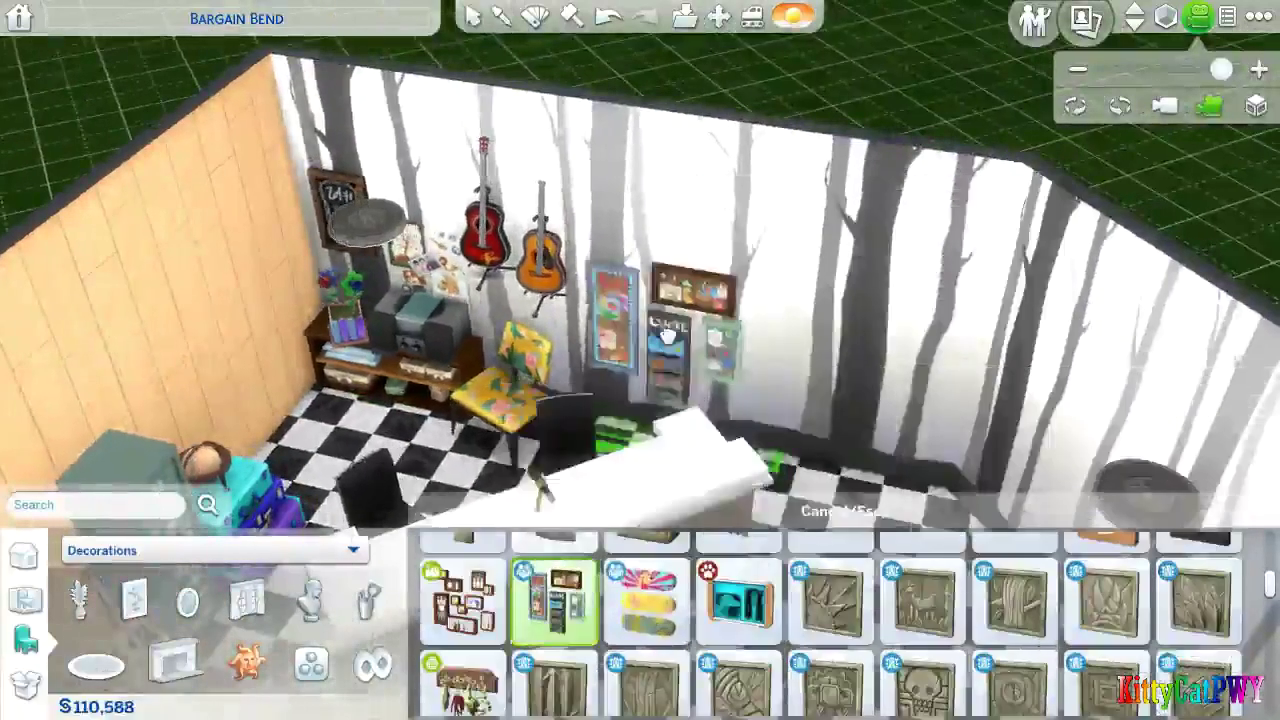
left_click(668, 336)
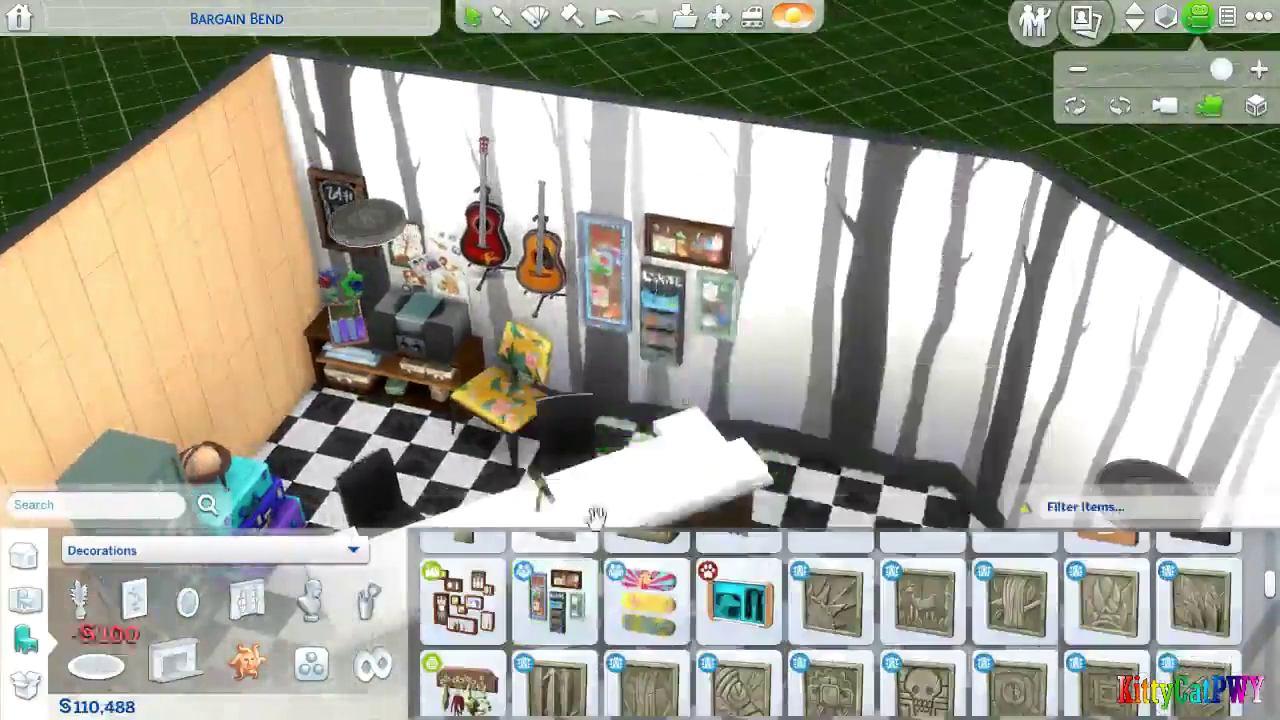
Search the catalog for guitars and mount the Freezer Bunny Blues Guitar on the wooden wall near the corner.
key("period")
left_click(95, 505)
type("guit")
left_click(258, 484)
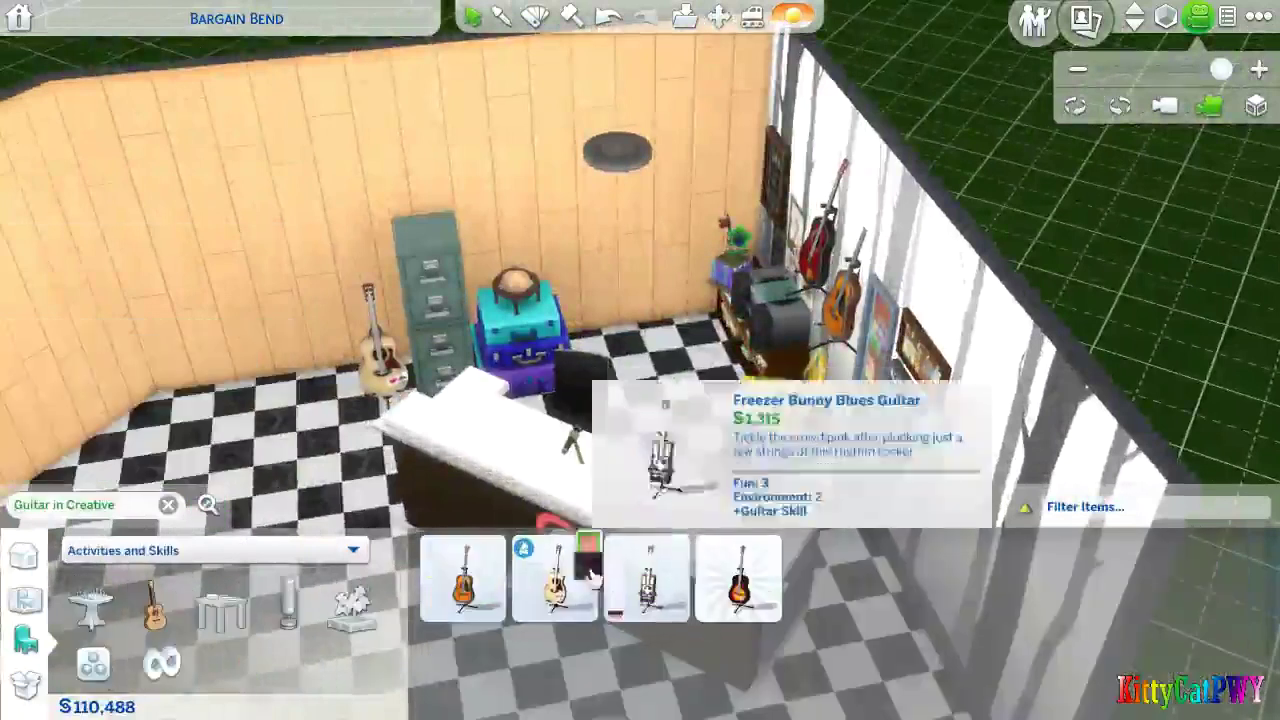
left_click(647, 578)
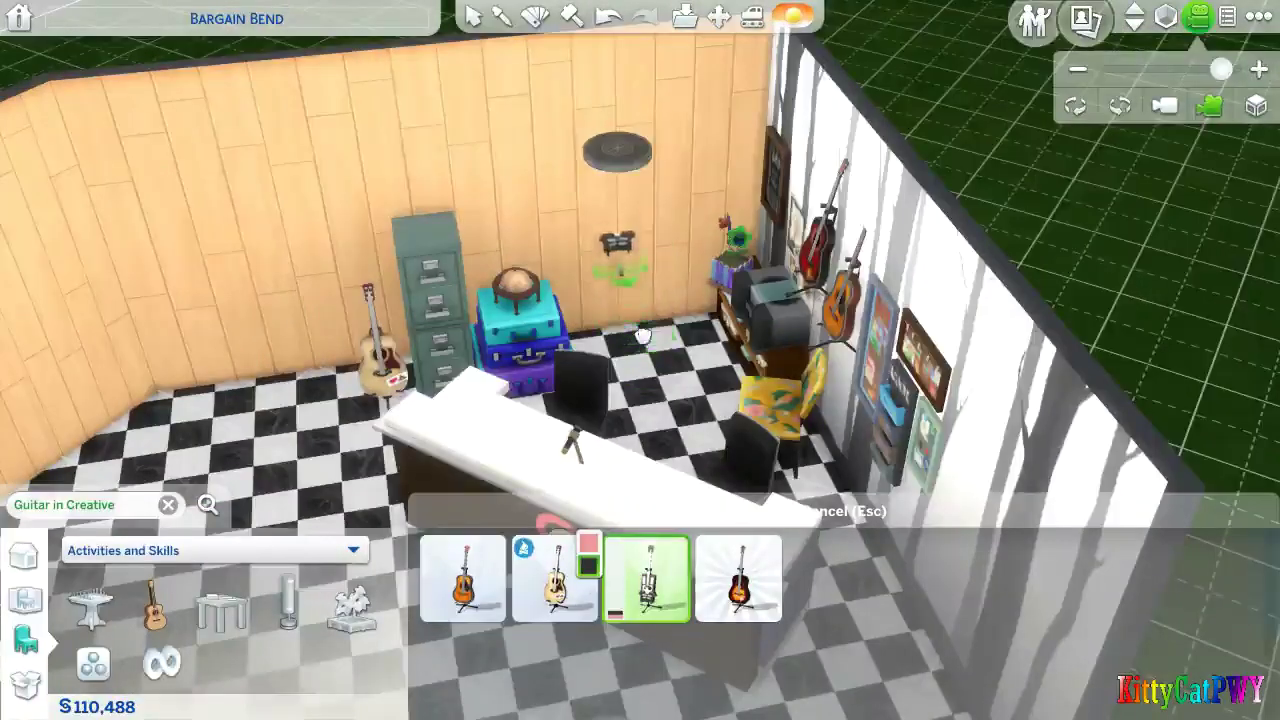
left_click(655, 335)
key("e")
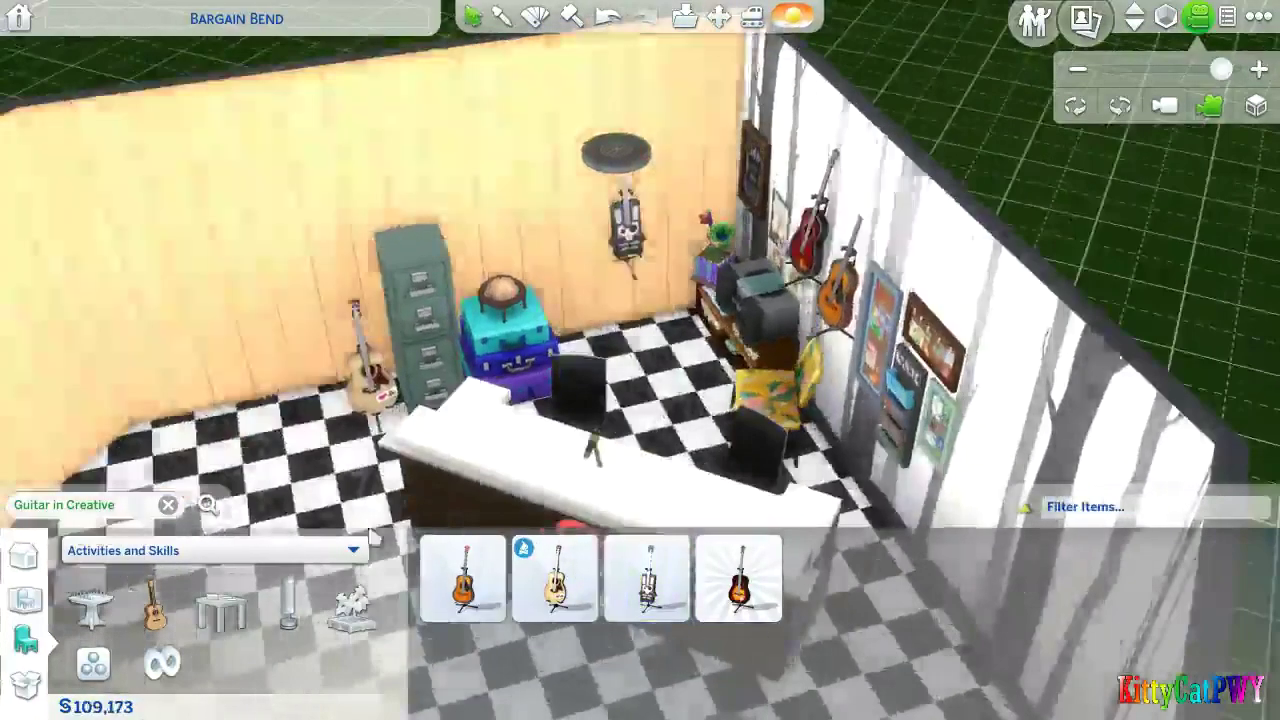
left_click(167, 505)
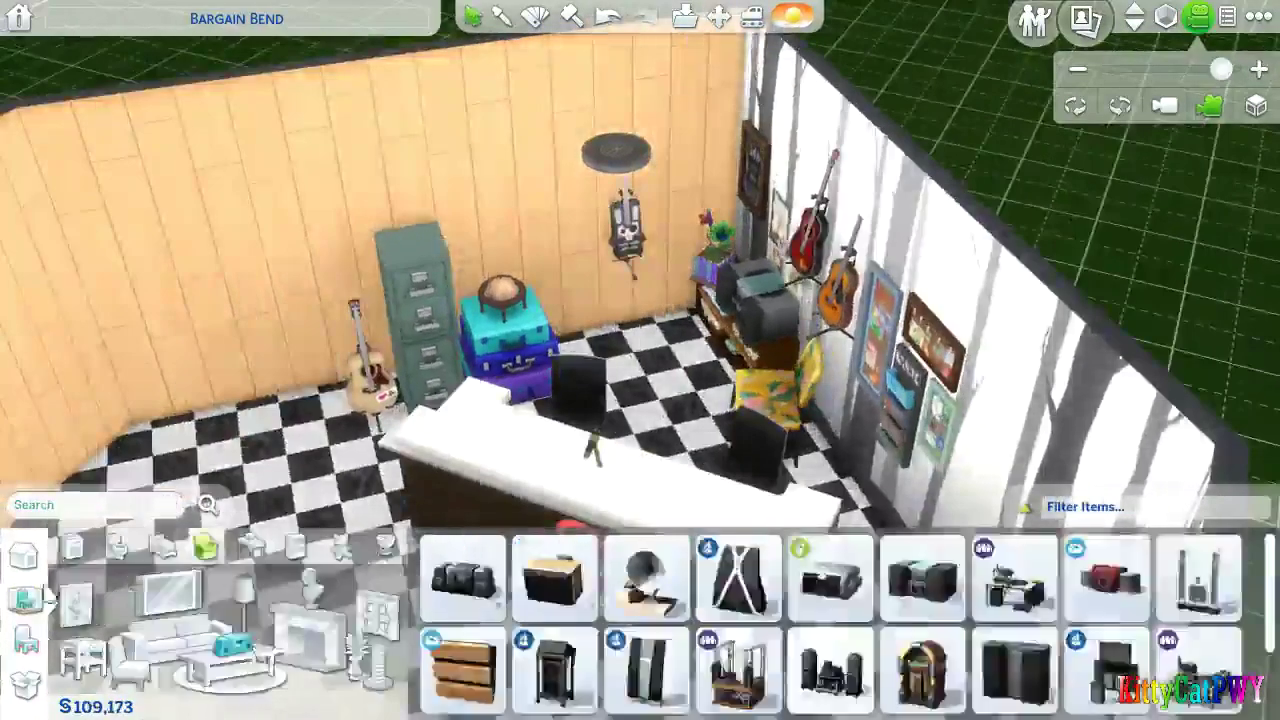
Try two Lily of the Wall displays on the wooden wall, one on each side of the Freezer Bunny guitar.
left_click(210, 550)
left_click(166, 373)
scroll(985, 650, "down", 8)
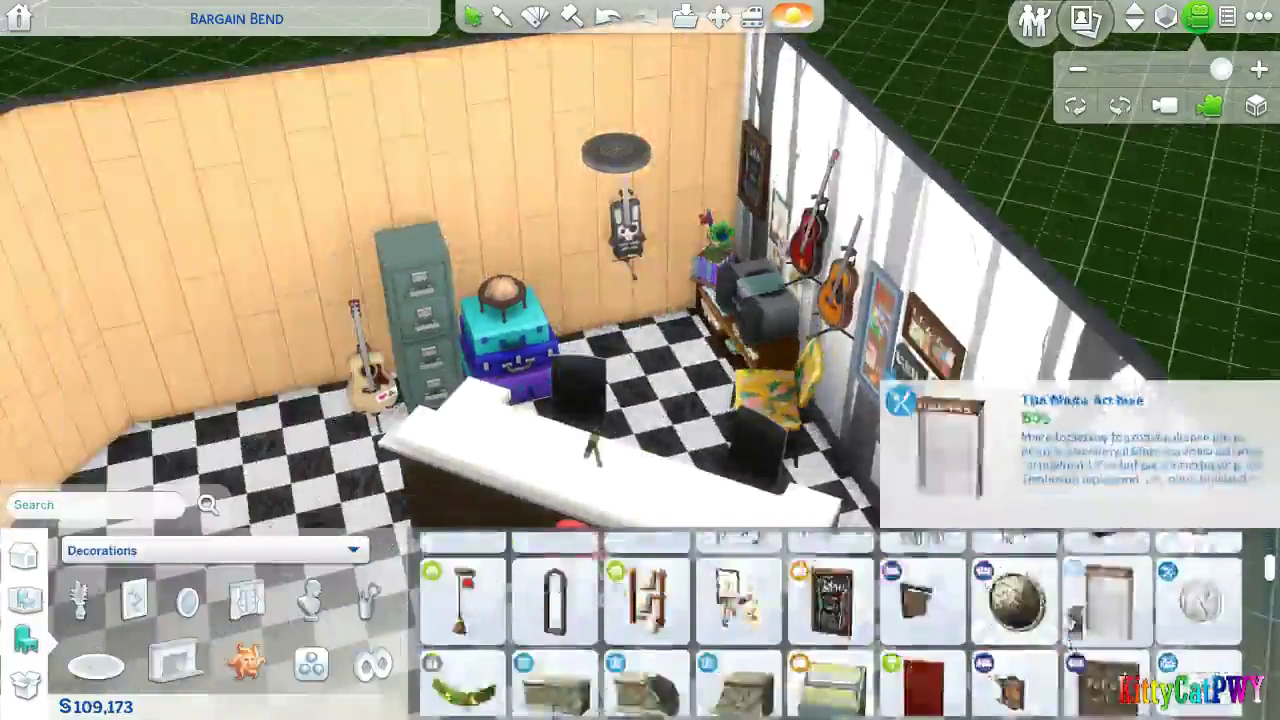
scroll(985, 652, "down", 4)
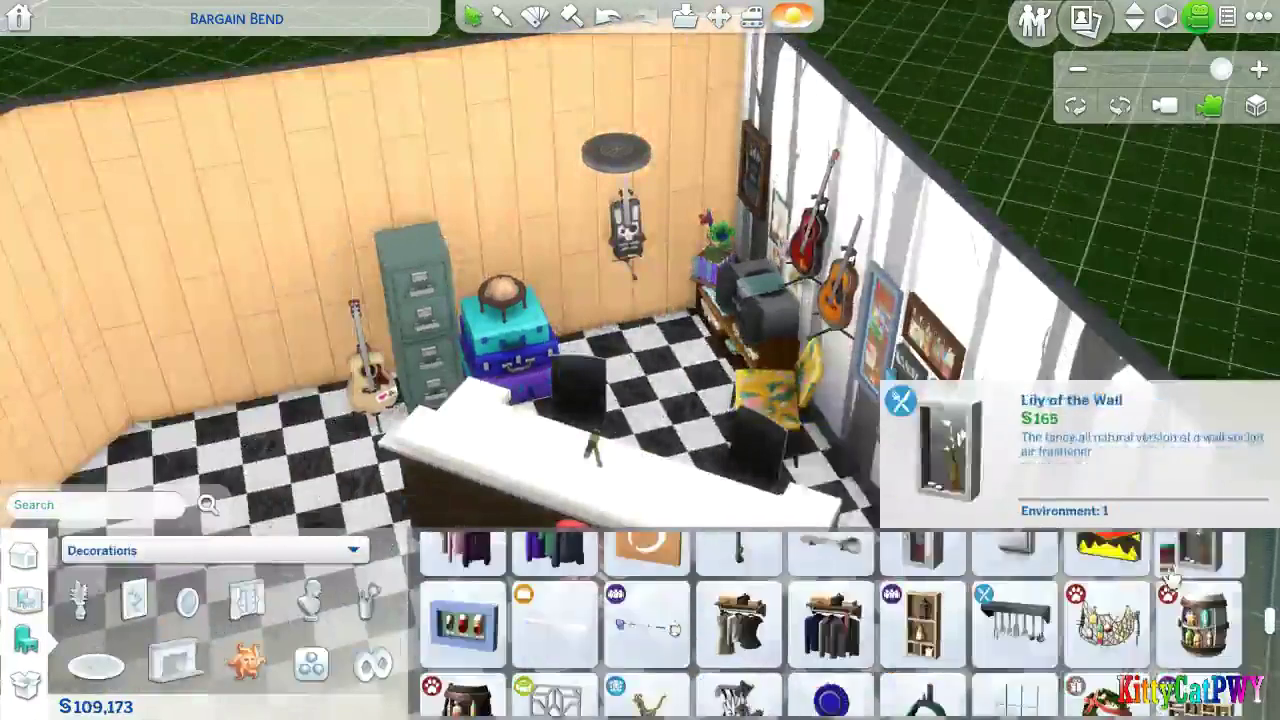
left_click(1188, 558)
left_click(567, 237)
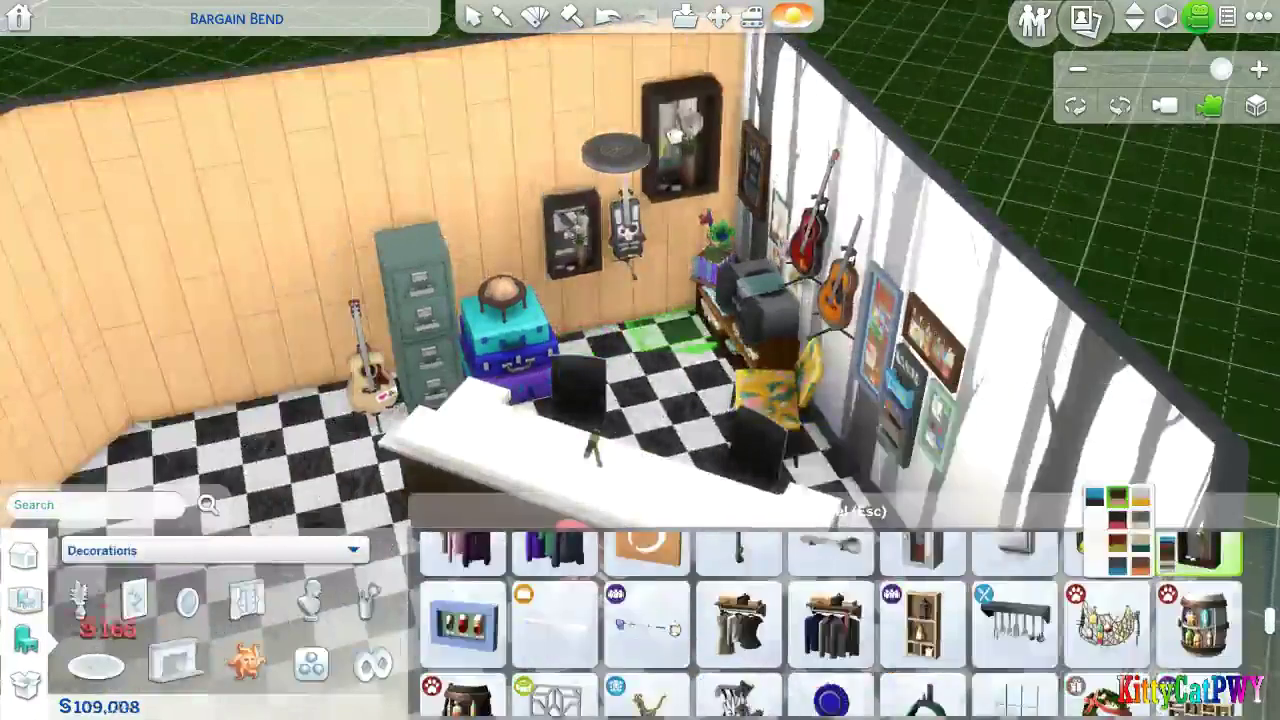
left_click(680, 125)
Browse the wall shelves among the surfaces and undo both Lily of the Wall placements.
left_click(105, 550)
left_click(96, 298)
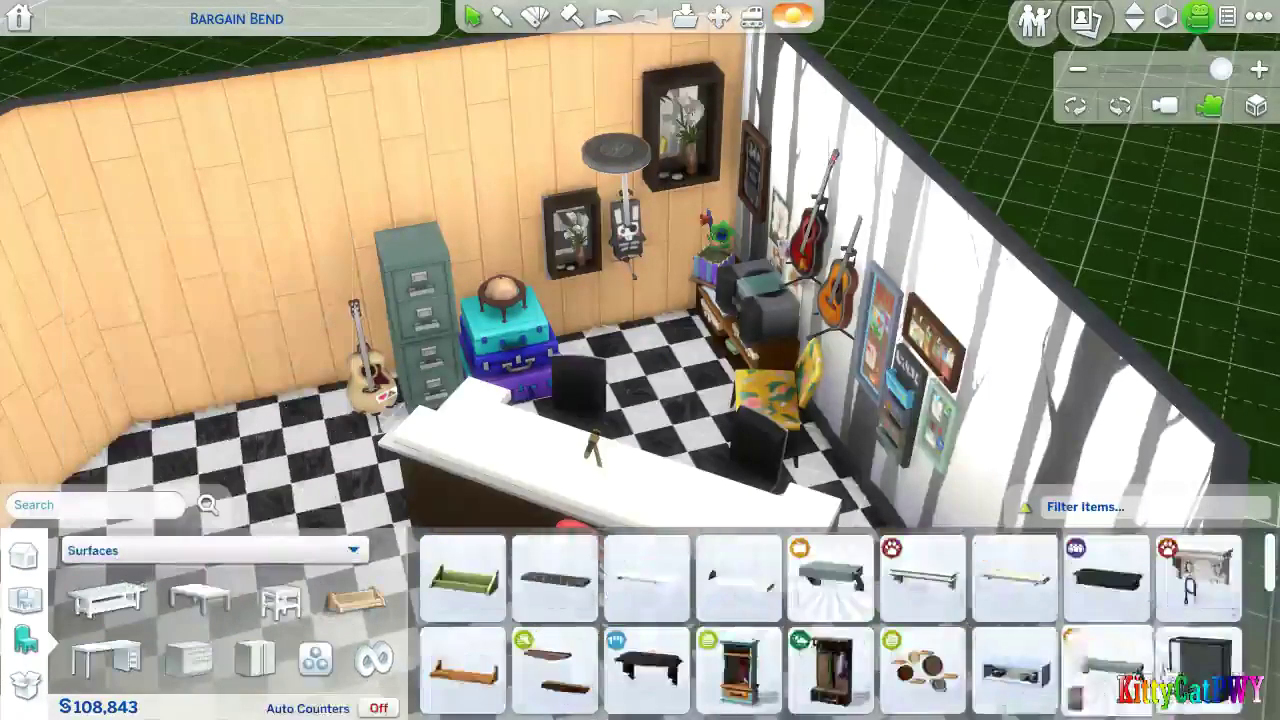
key("ctrl+z")
key("ctrl+z")
Mount the reddish-brown storage shelf with hooks high on the wooden wall and move the Freezer Bunny guitar below its cubby.
scroll(1076, 682, "down", 2)
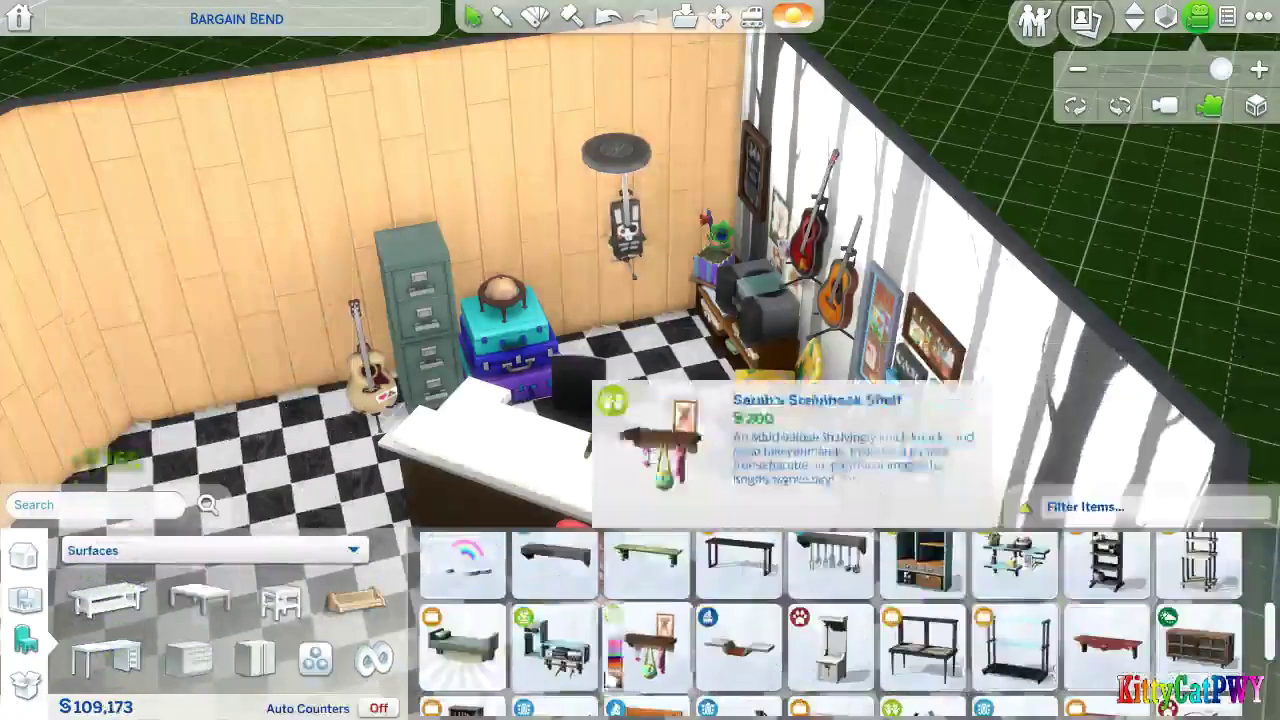
left_click(560, 650)
left_click(602, 127)
left_click(628, 238)
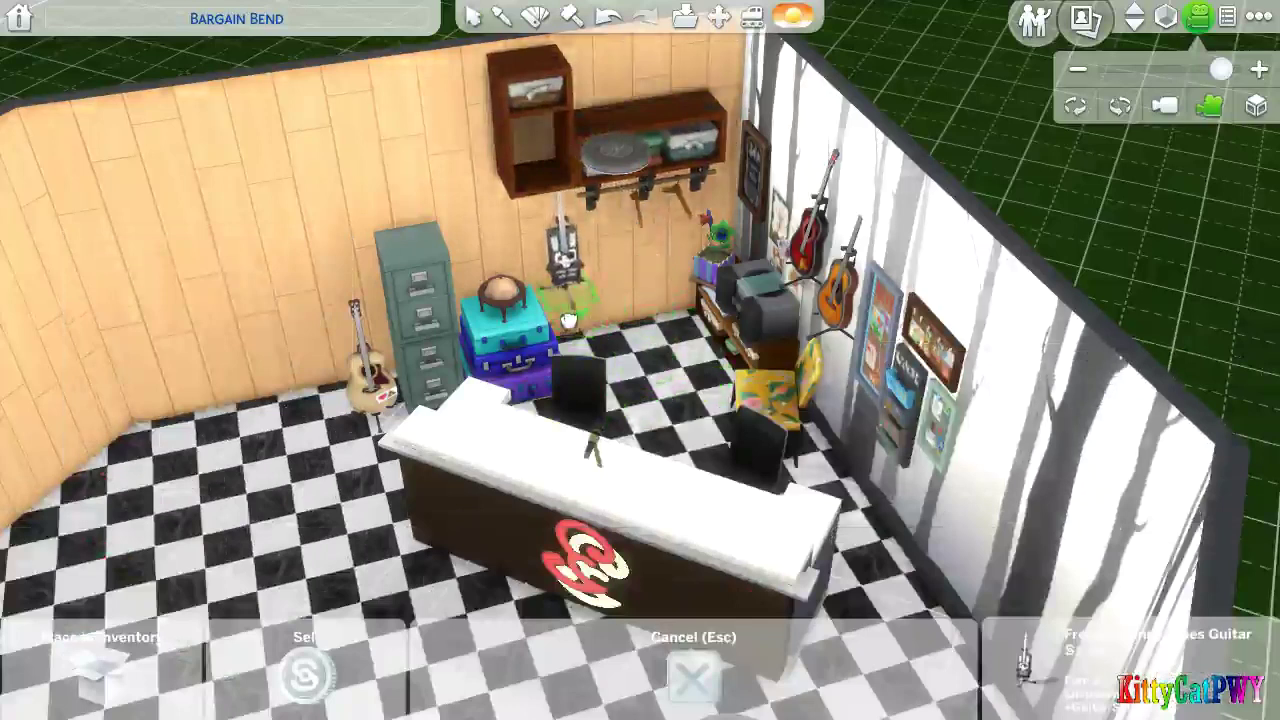
left_click(565, 255)
Hang a chalkboard sign from the decorations on the wooden wall beneath the hook shelf, beside the Freezer Bunny guitar.
left_click(110, 549)
left_click(145, 372)
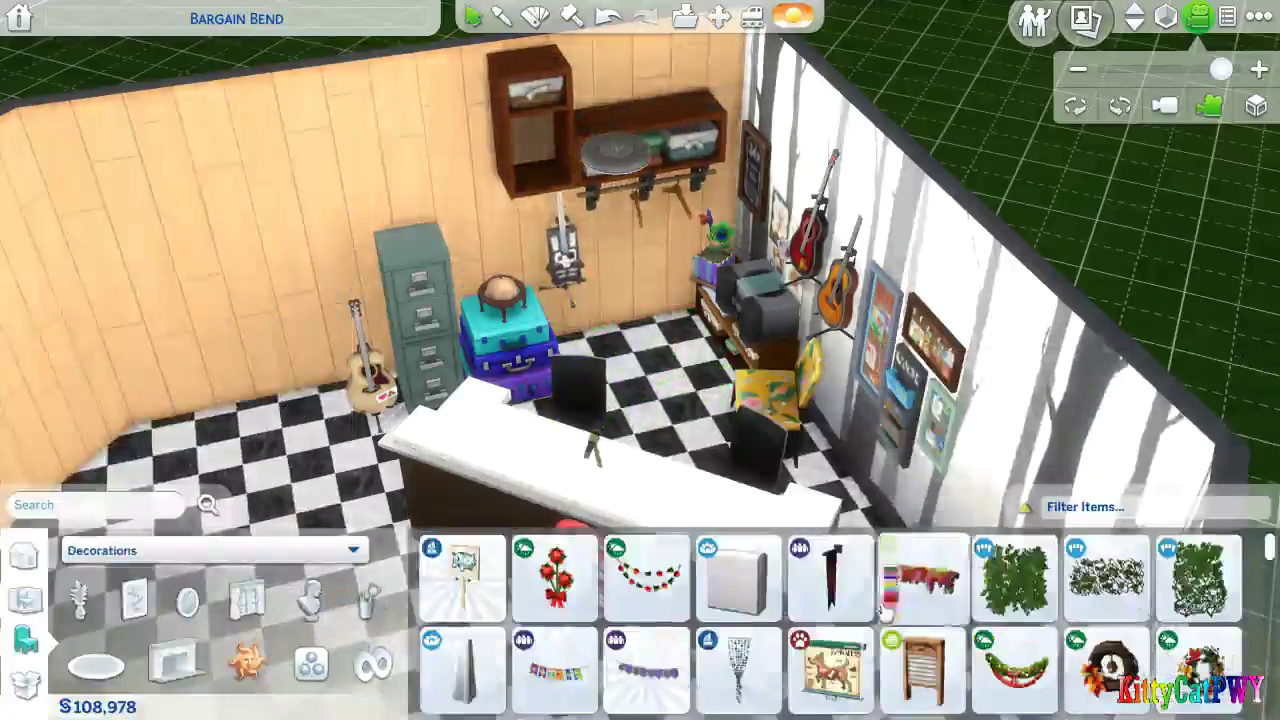
scroll(830, 620, "down", 5)
left_click(830, 670)
left_click(612, 290)
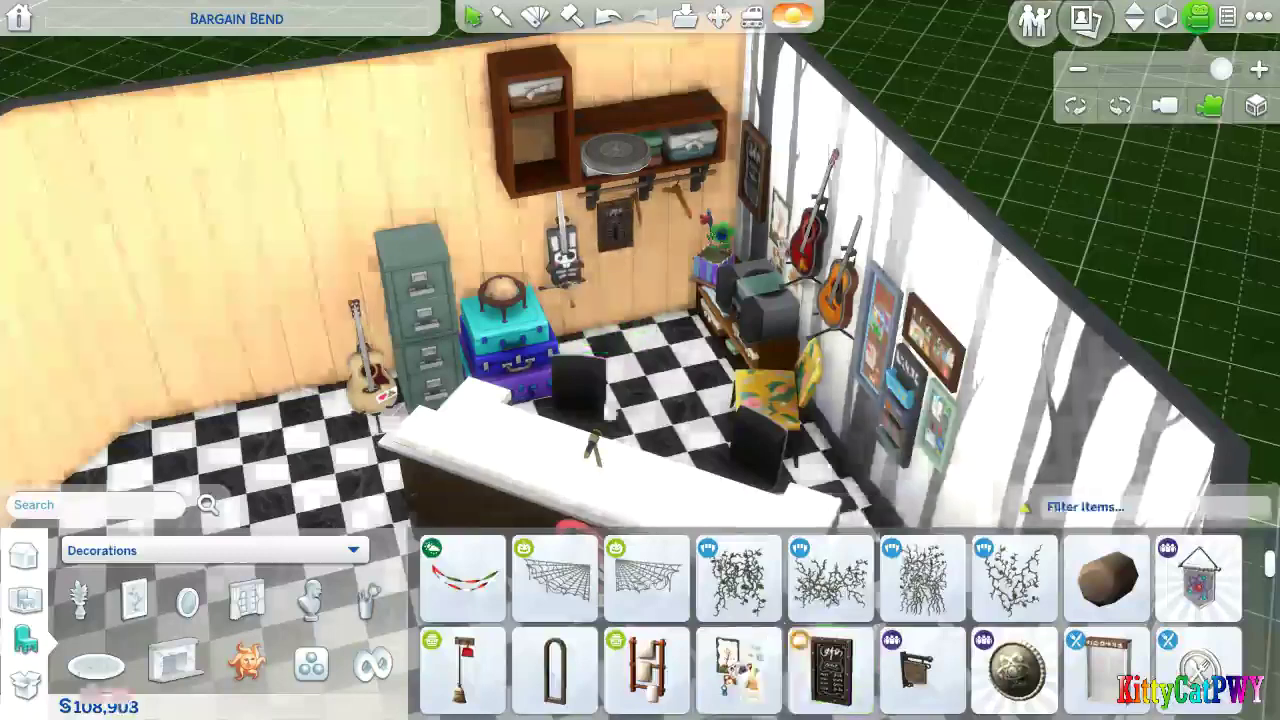
Mount the green wall file rack above the globe and suitcases, and discard the extra copy.
scroll(830, 620, "down", 4)
left_click(830, 560)
left_click(489, 252, "shift")
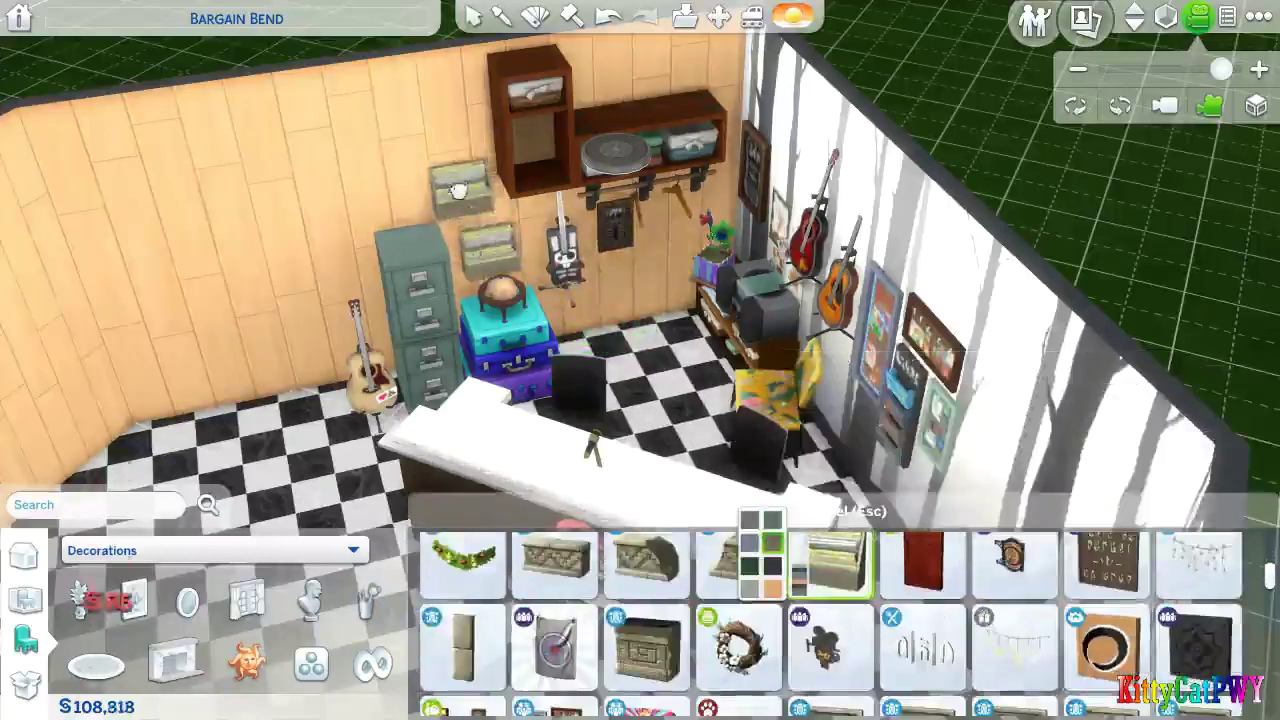
left_click(463, 198, "shift")
key("Escape")
left_click(463, 198)
key("Delete")
Hang the black-framed animal poster, scaled down one size, on the wooden wall between the filing cabinet and the cubby shelf.
left_click(134, 600)
scroll(1145, 612, "down", 5)
scroll(1145, 612, "down", 8)
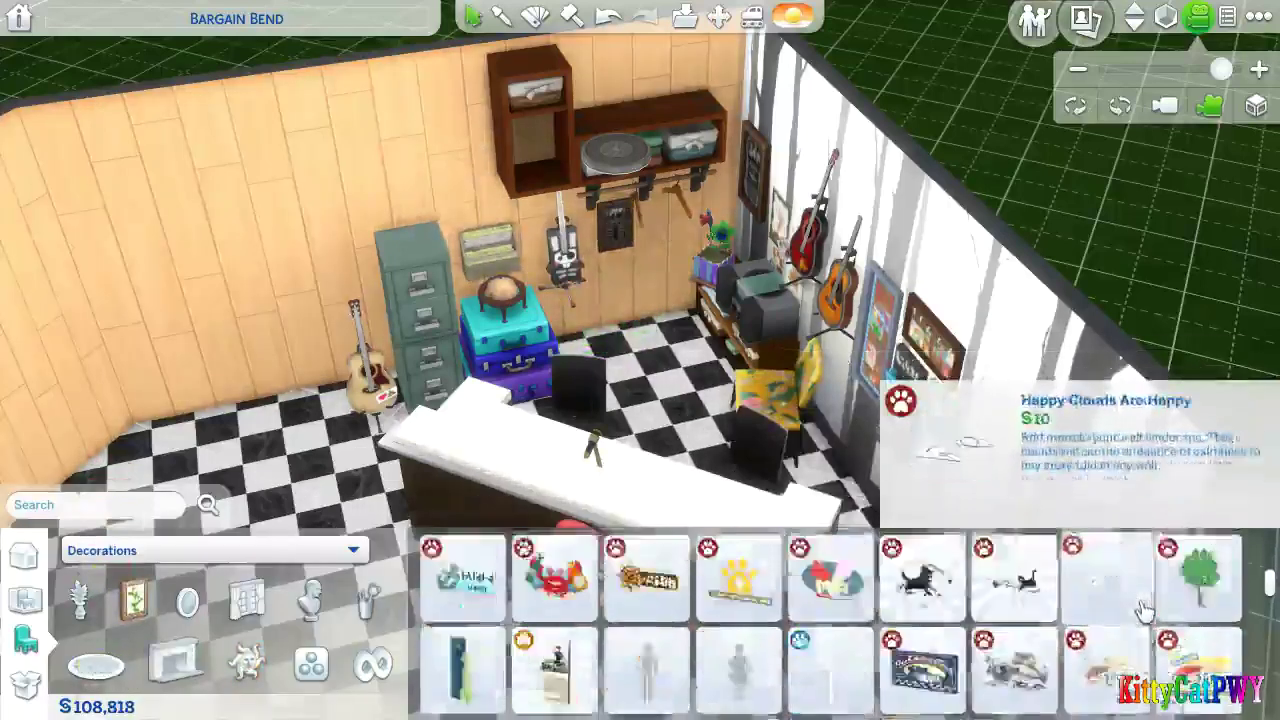
left_click(739, 578)
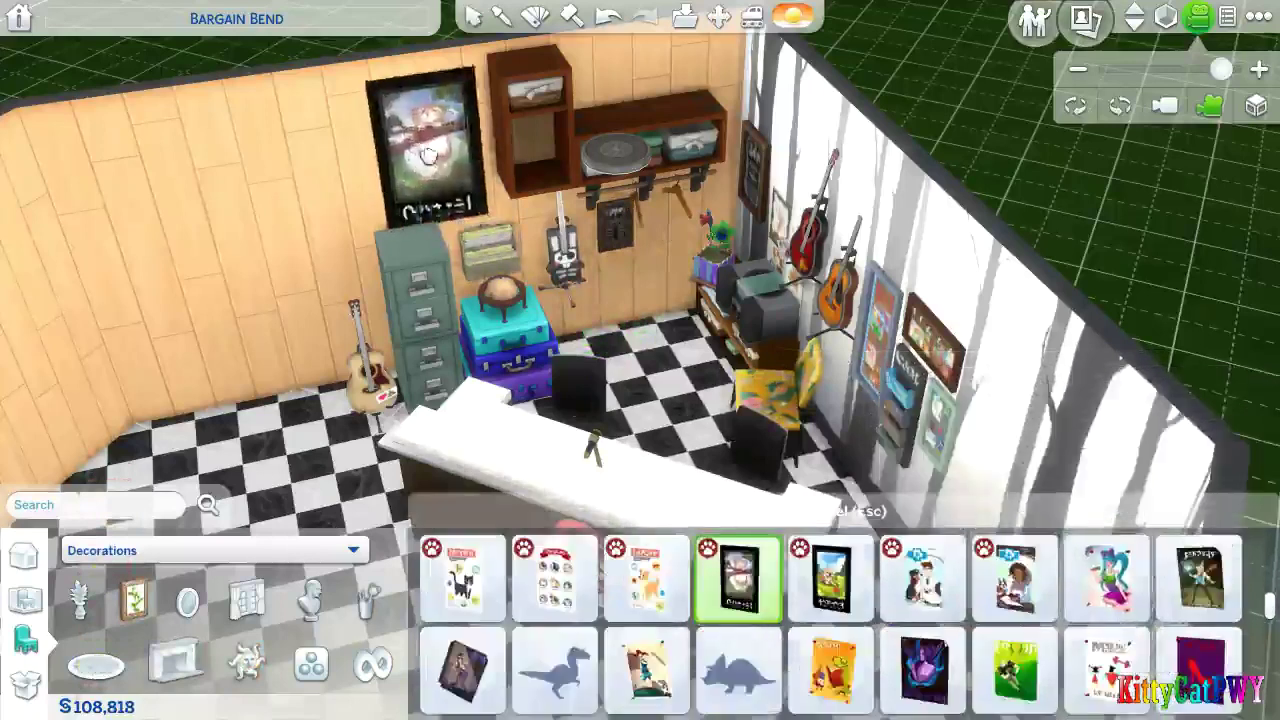
key("bracketleft")
left_click(451, 163)
Hang the round metal shield on the wooden wall next to the framed poster, above the filing cabinet.
left_click(246, 662)
scroll(1105, 610, "down", 5)
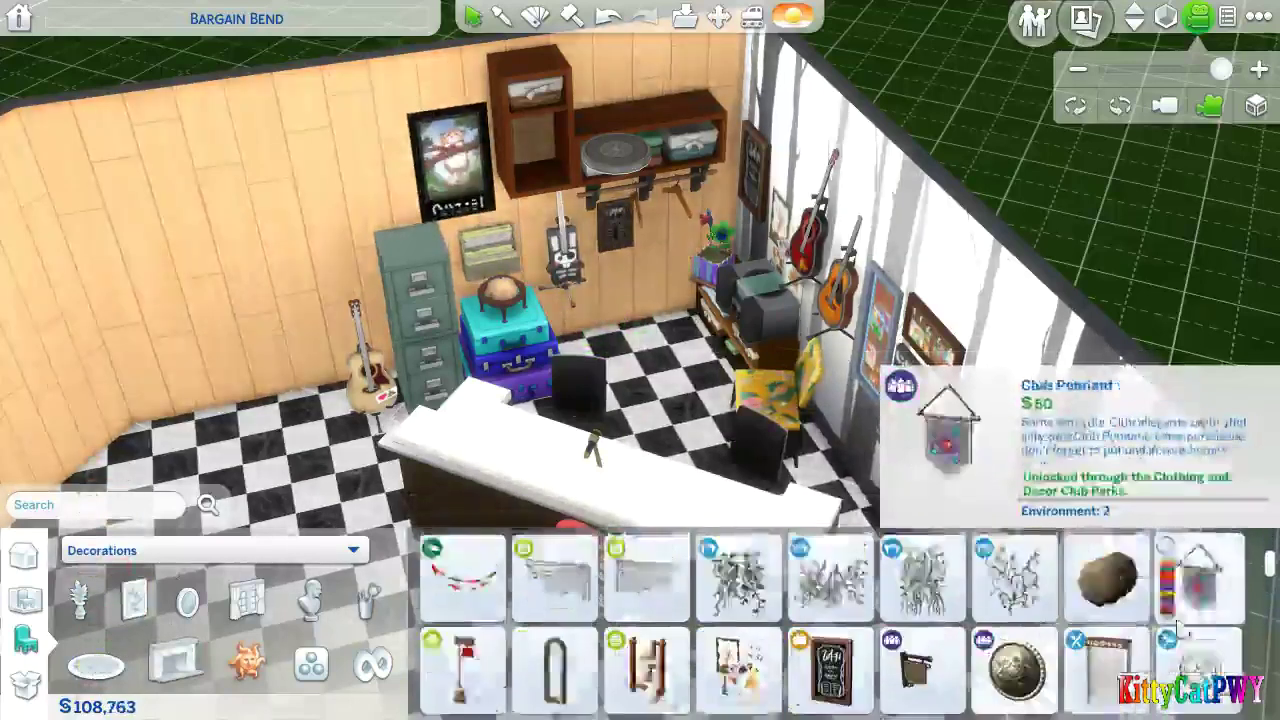
left_click(1014, 600)
left_click(362, 250)
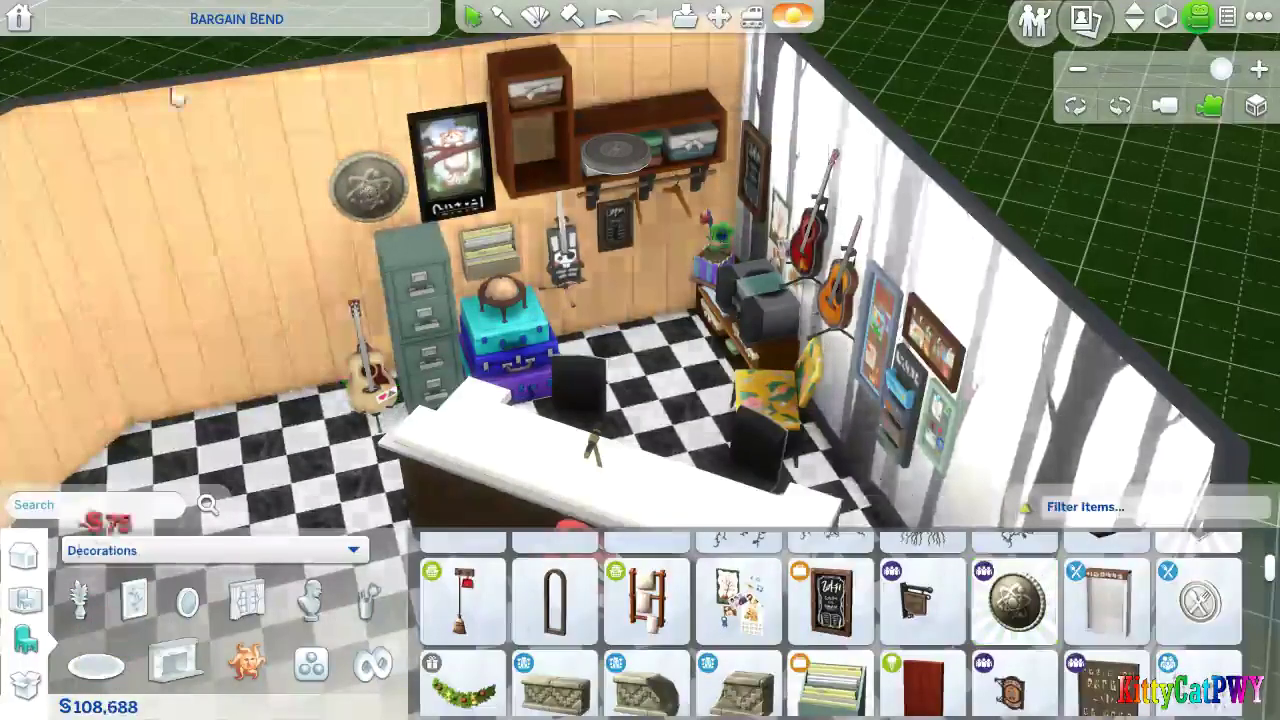
Try the blue-grey classic armchair in the corner under the hook shelf and sell it.
left_click(25, 600)
left_click(130, 662)
scroll(1108, 646, "down", 4)
scroll(1105, 645, "down", 8)
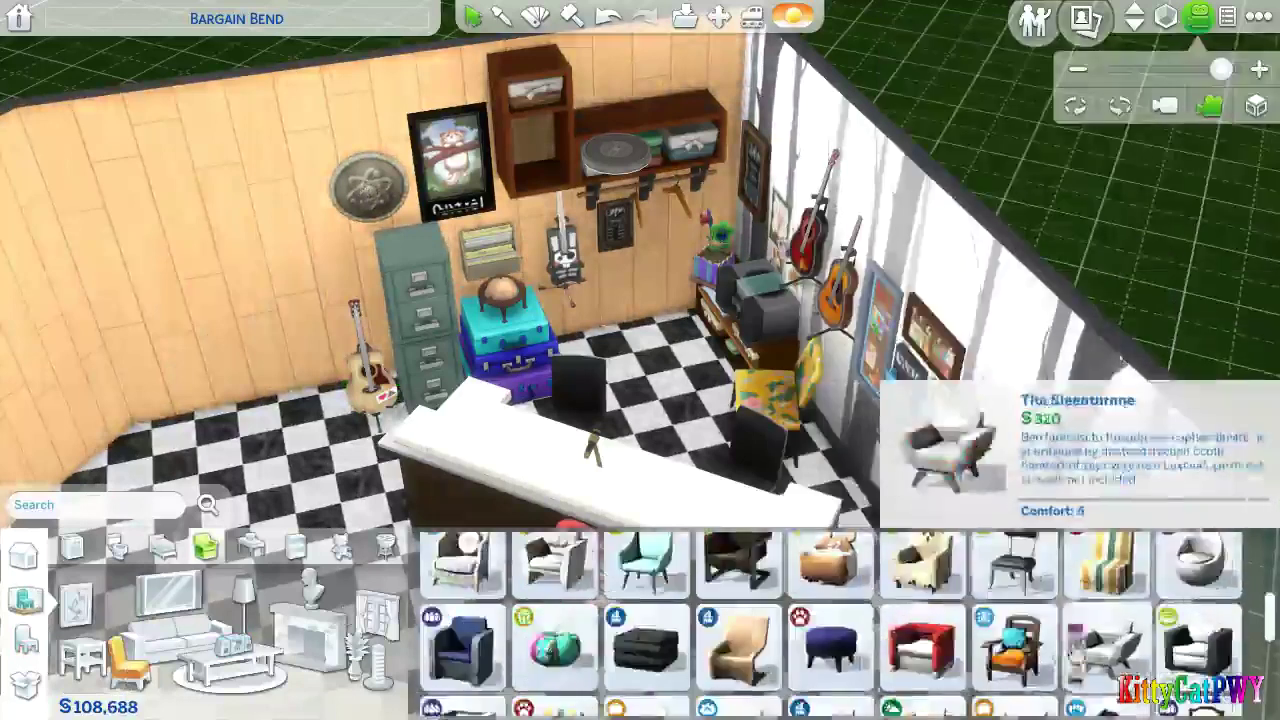
left_click(558, 640)
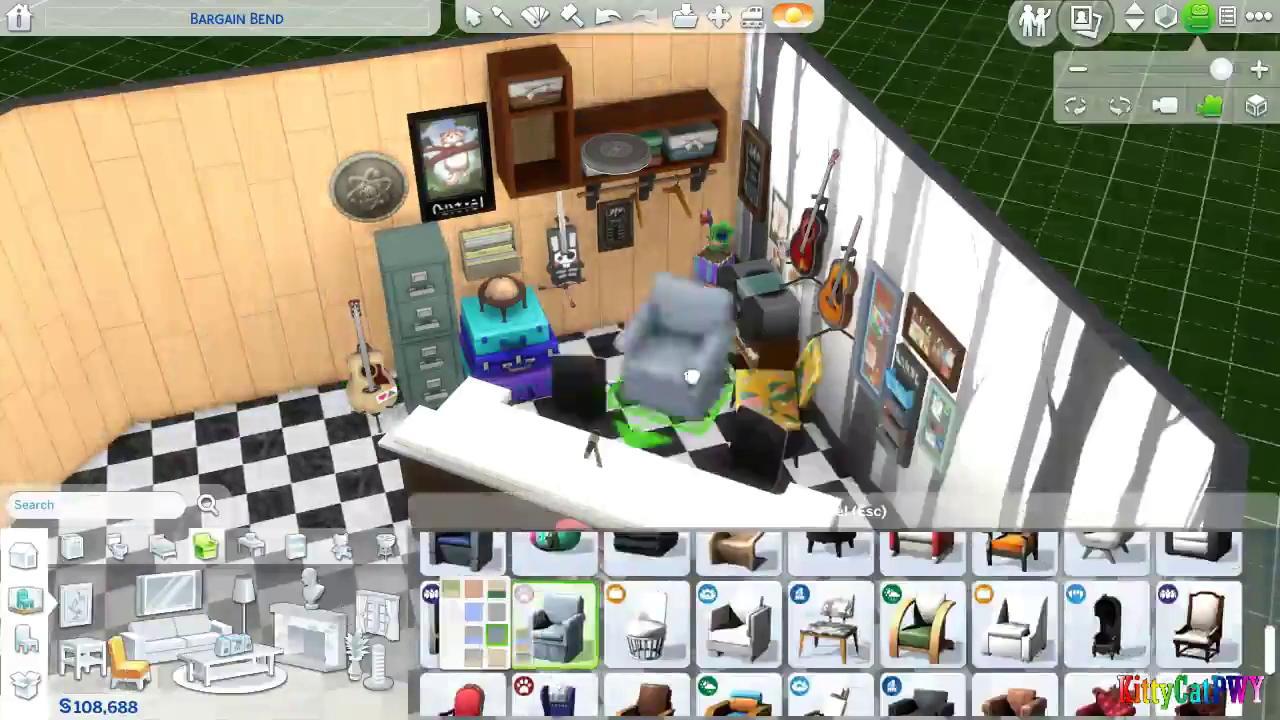
left_click(648, 343)
left_click(648, 343)
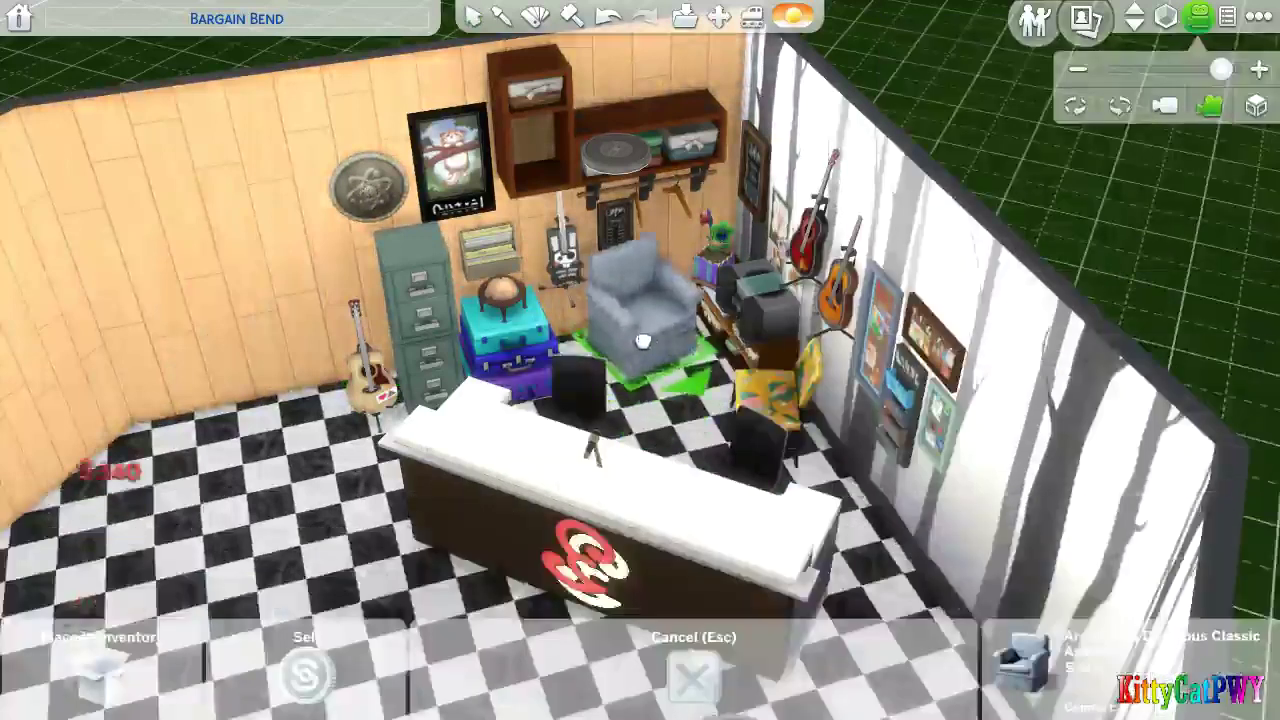
left_click(365, 630)
Place the black director's chair in the corner under the hook shelf and put a Plump Pillow Pad on its seat.
scroll(1106, 642, "up", 10)
left_click(923, 580)
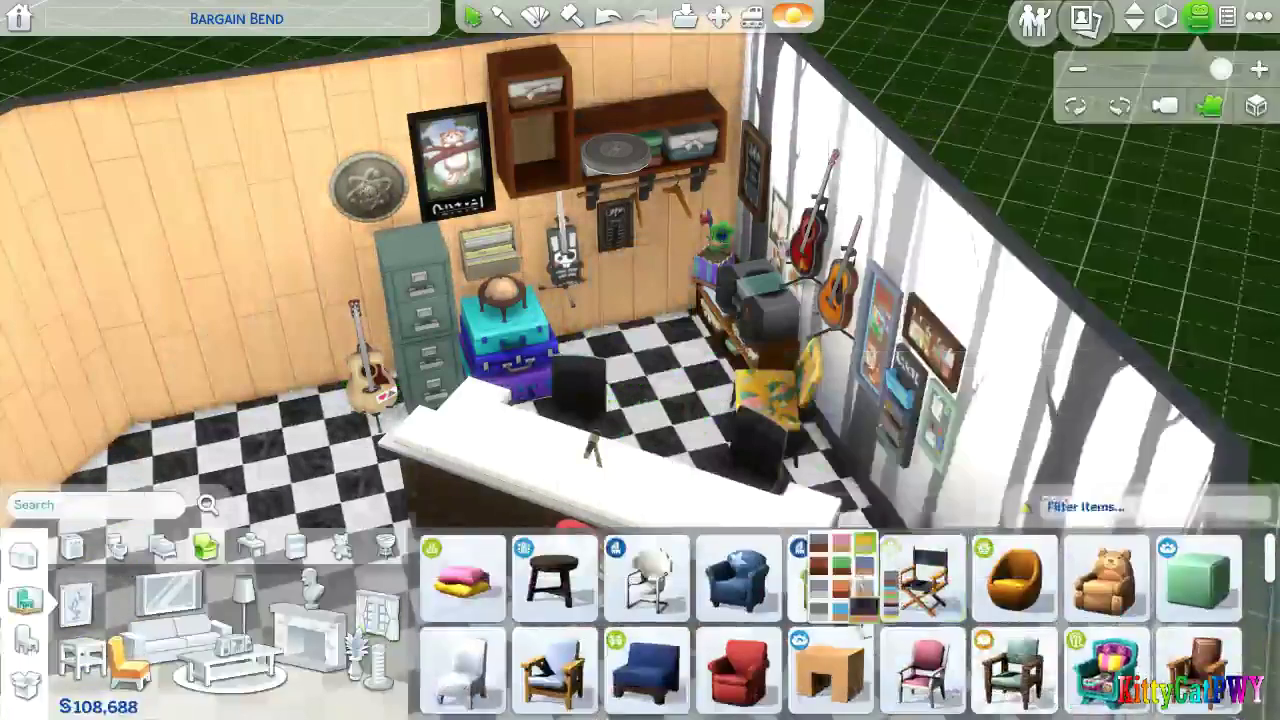
key("Escape")
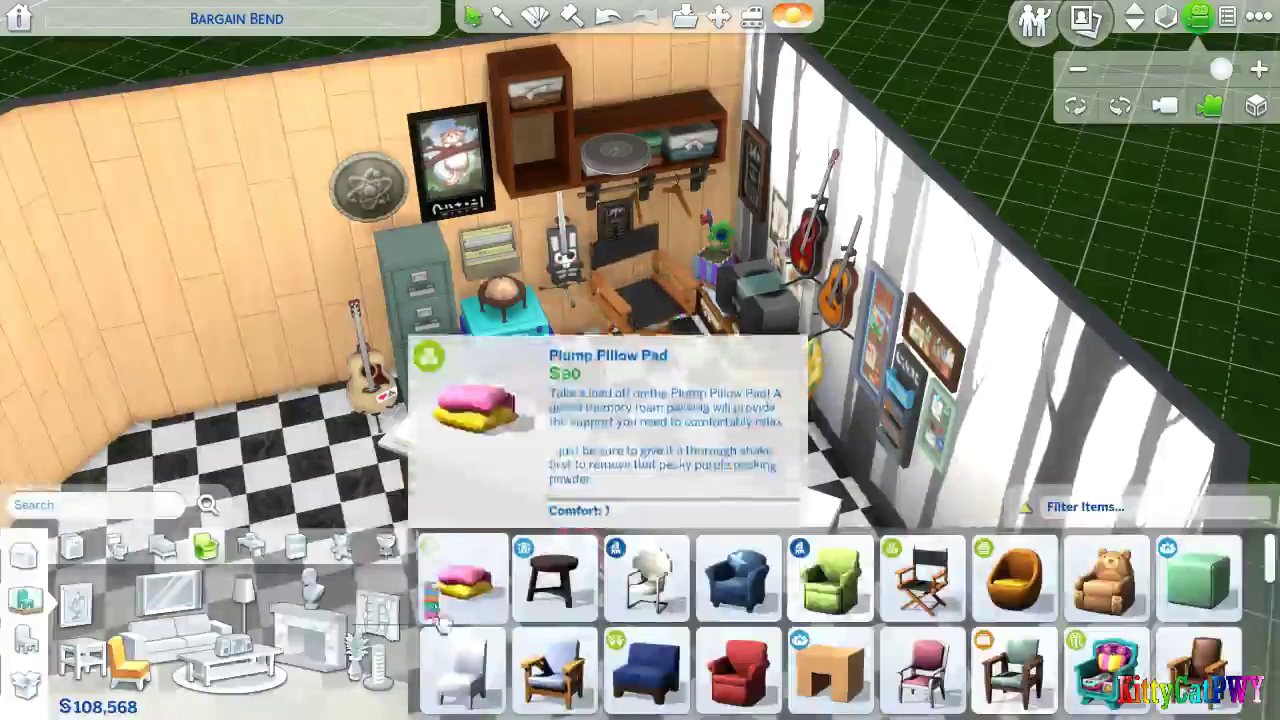
left_click(460, 580)
left_click(642, 354)
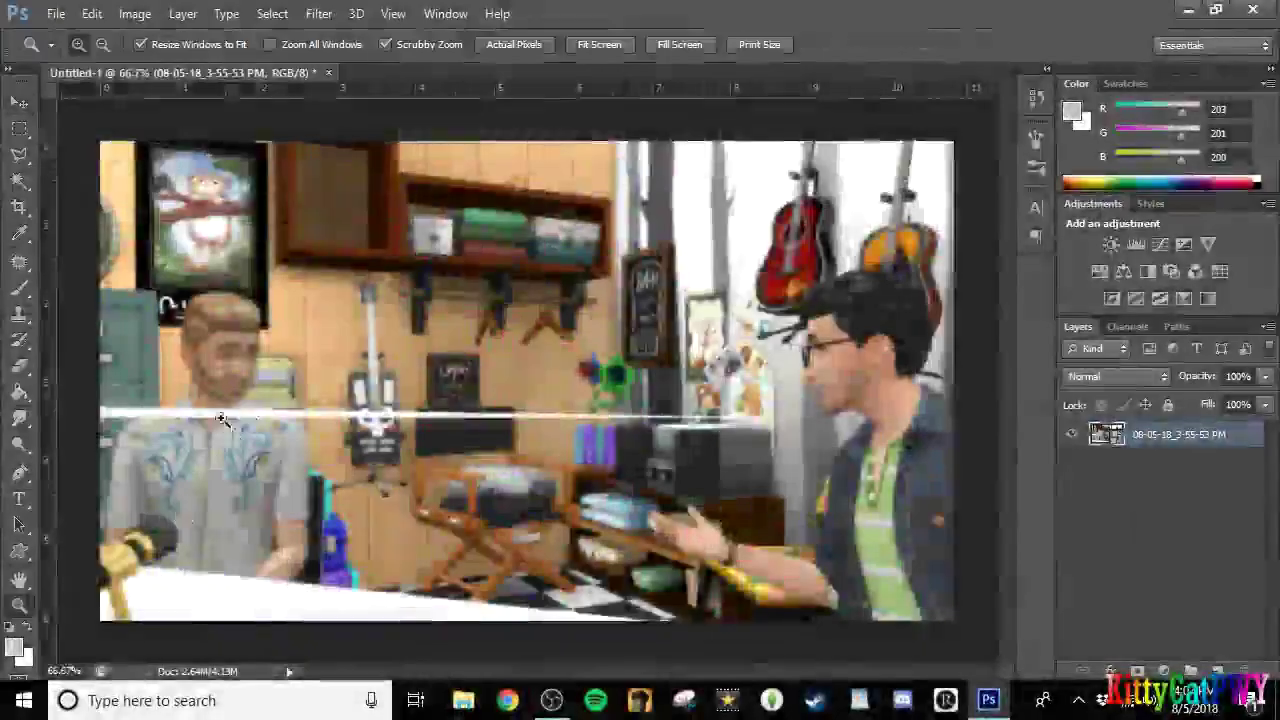
In Photoshop, set the foreground colour to the shirt's light grey, RGB 208, 208, 202.
double_click(221, 418)
left_click_drag(596, 672, 553, 675)
left_click(14, 648)
left_click(710, 432)
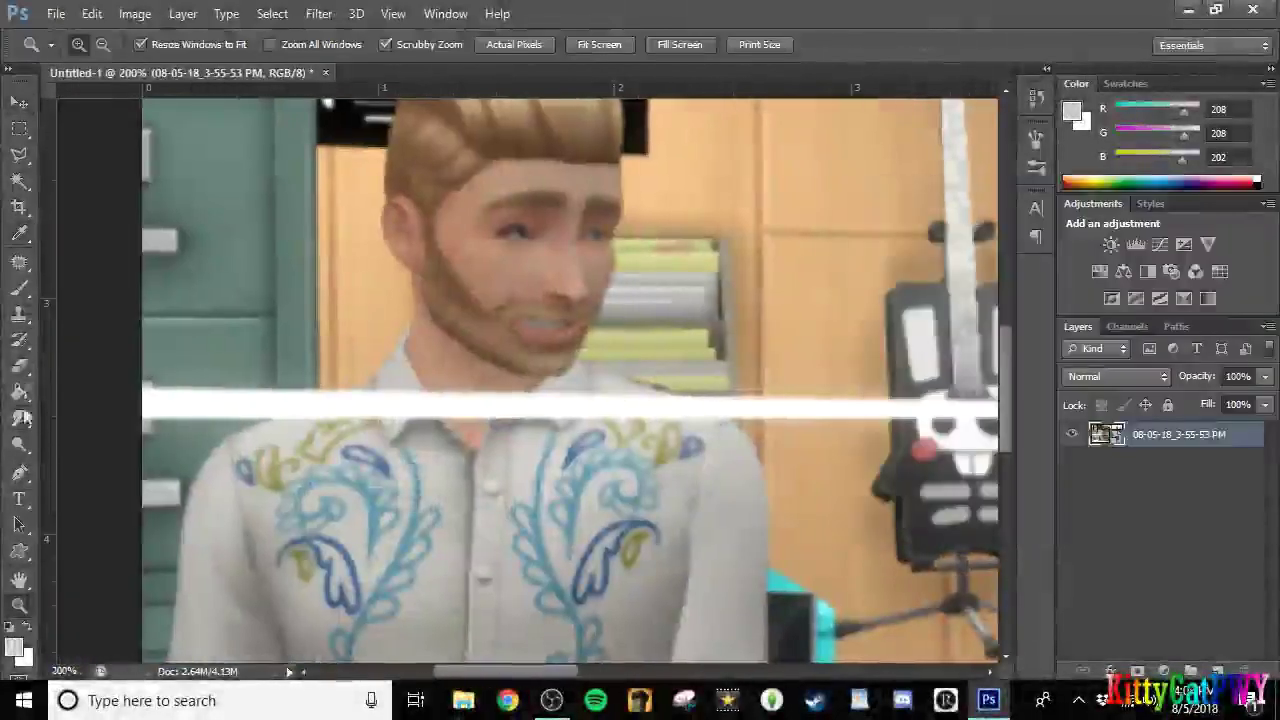
Add a new layer above the screenshot and set the Brush to a soft round 9 px tip.
key("b")
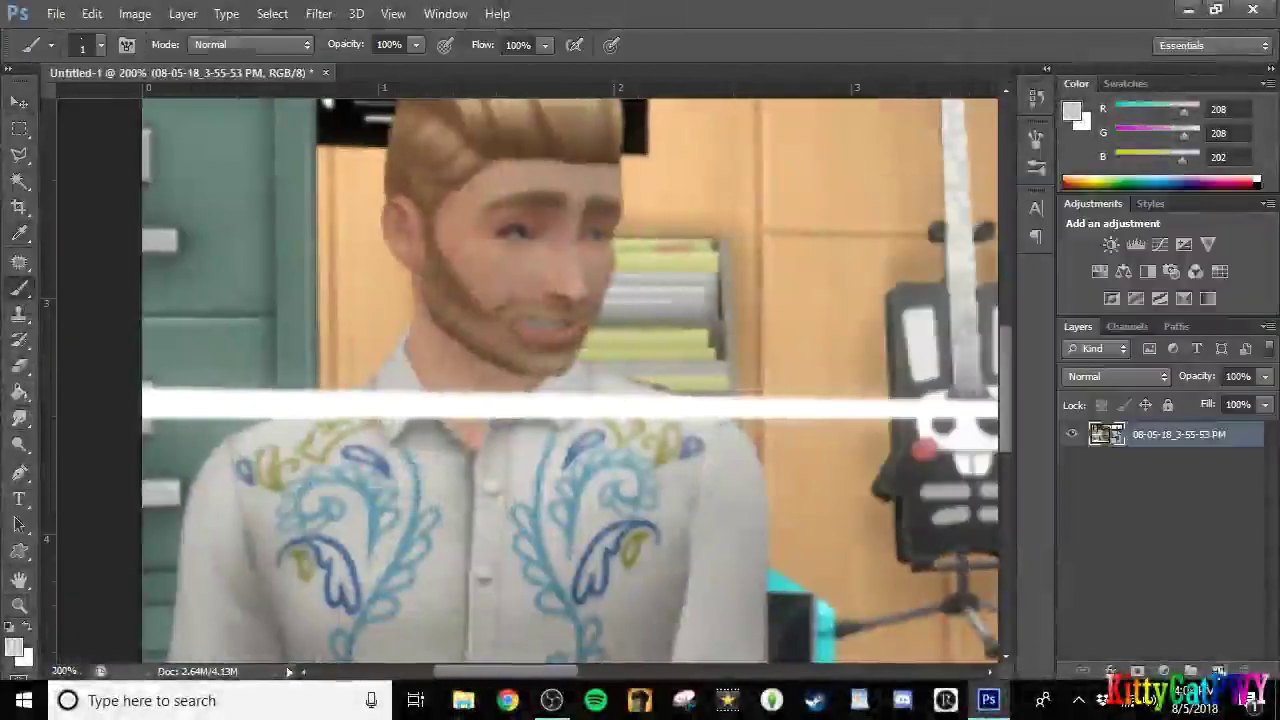
key("ctrl+shift+alt+n")
right_click(408, 500)
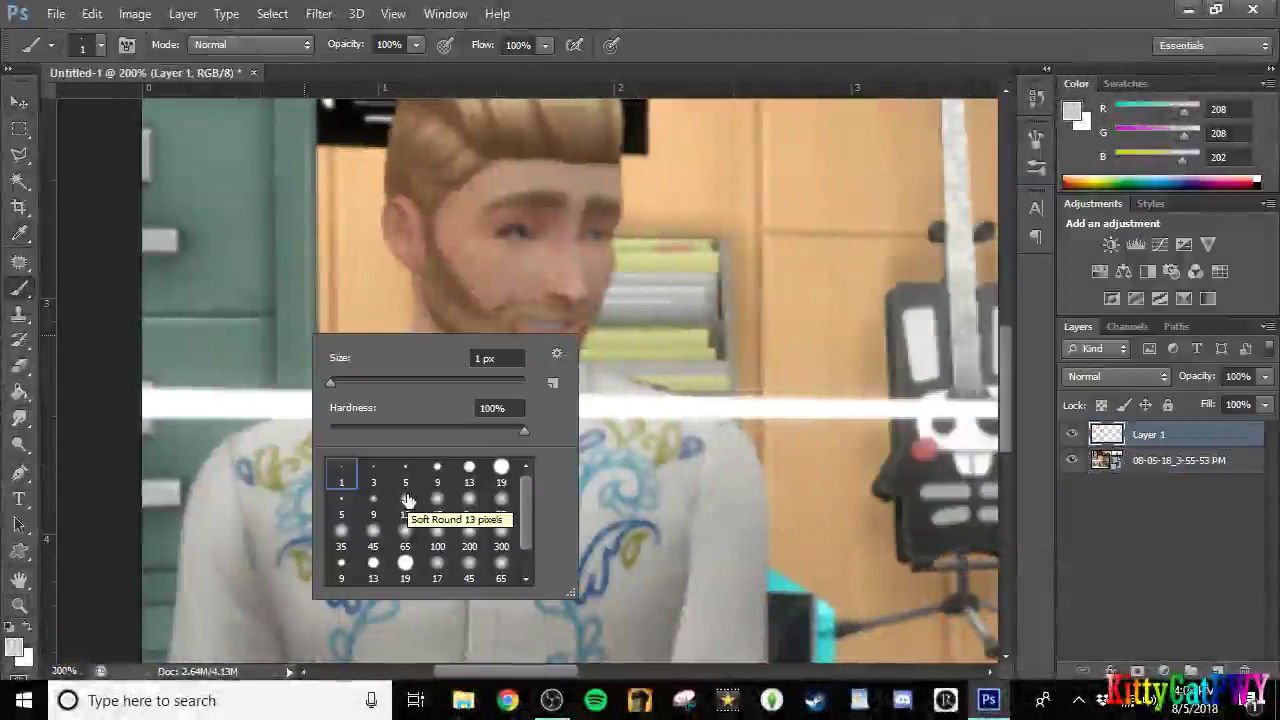
left_click(373, 500)
Paint over the white line where it crosses both shoulders and the collar of the man's shirt.
left_click(630, 402)
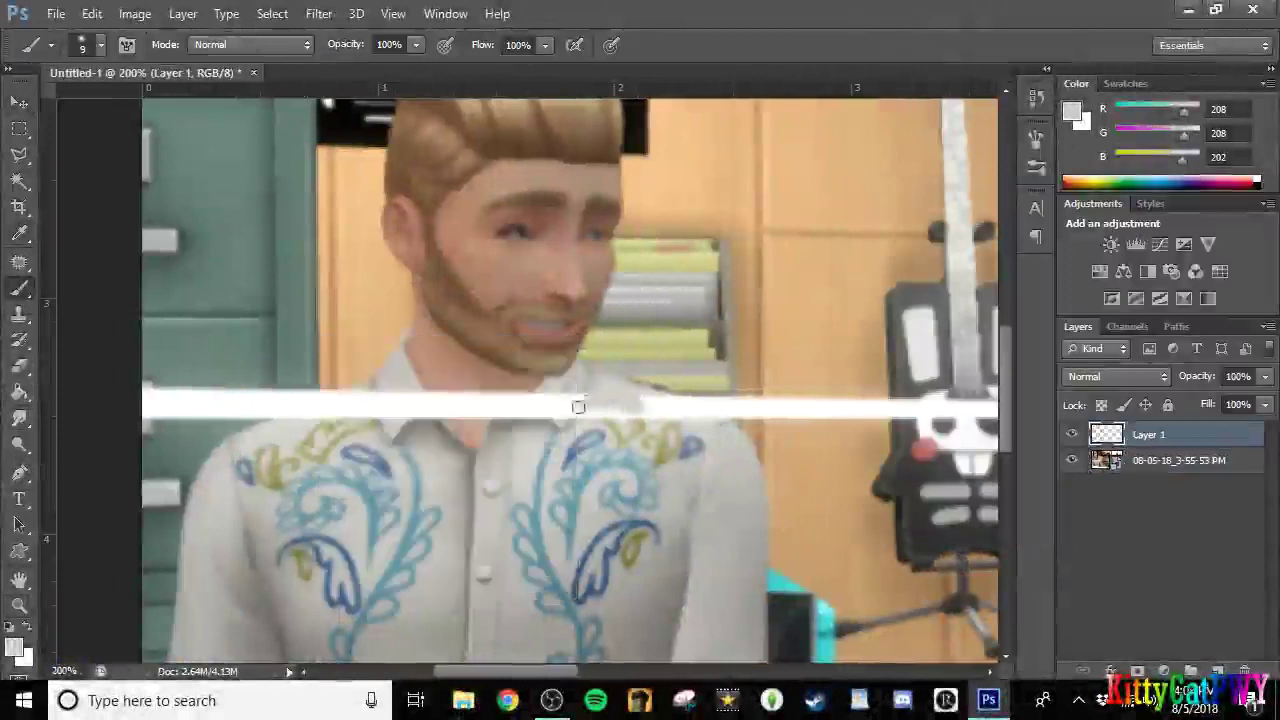
mouse_move(561, 414)
left_mouse_down()
mouse_move(640, 400)
mouse_move(723, 423)
mouse_move(646, 400)
mouse_move(602, 411)
left_mouse_up()
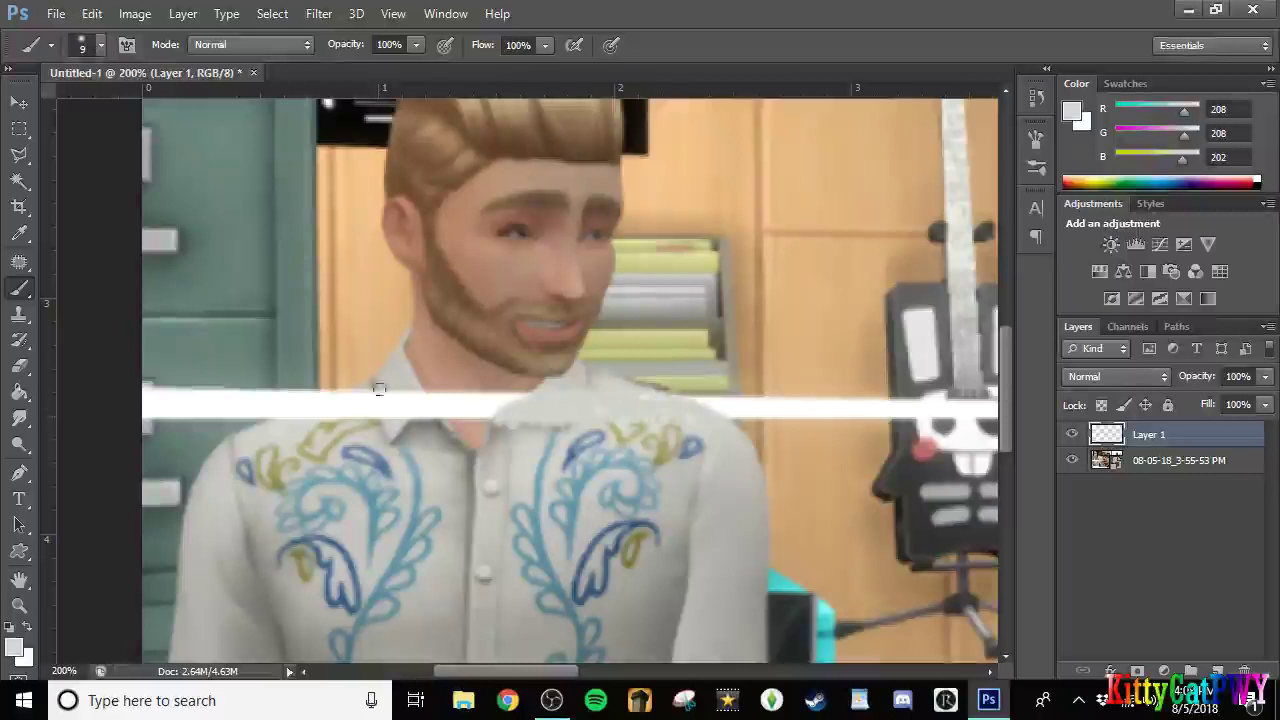
mouse_move(379, 389)
left_mouse_down()
mouse_move(280, 427)
mouse_move(377, 394)
left_mouse_up()
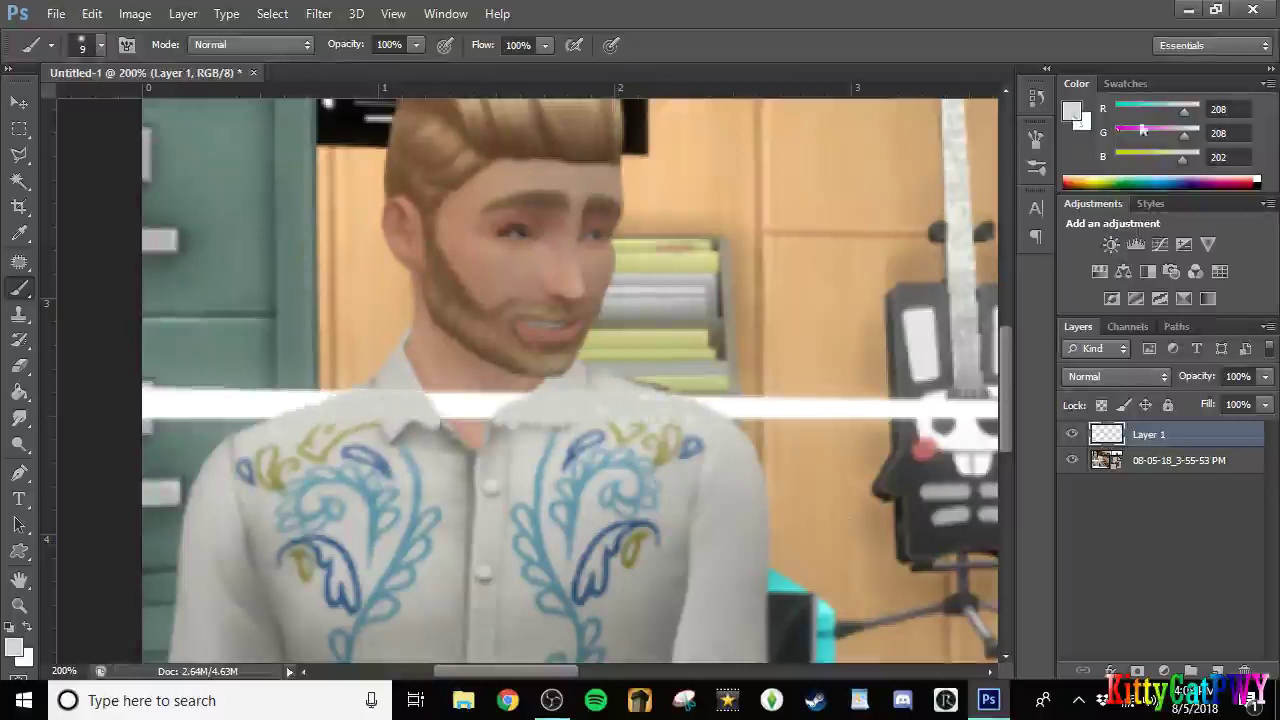
Set the foreground colour to RGB 211, 208, 204 and touch up the shirt collar with a soft 5 px brush.
left_click(1072, 111)
left_click(868, 300)
left_click(865, 286)
key("Return")
right_click(407, 388)
left_click(437, 556)
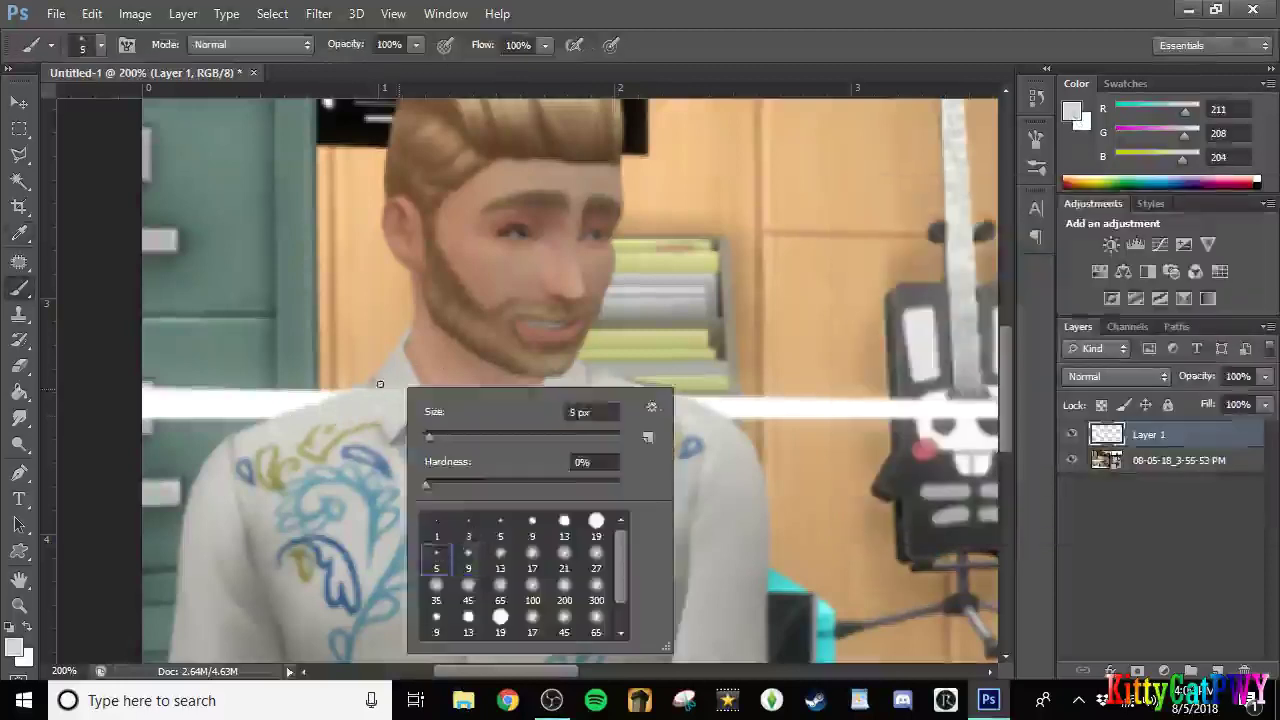
left_click(380, 384)
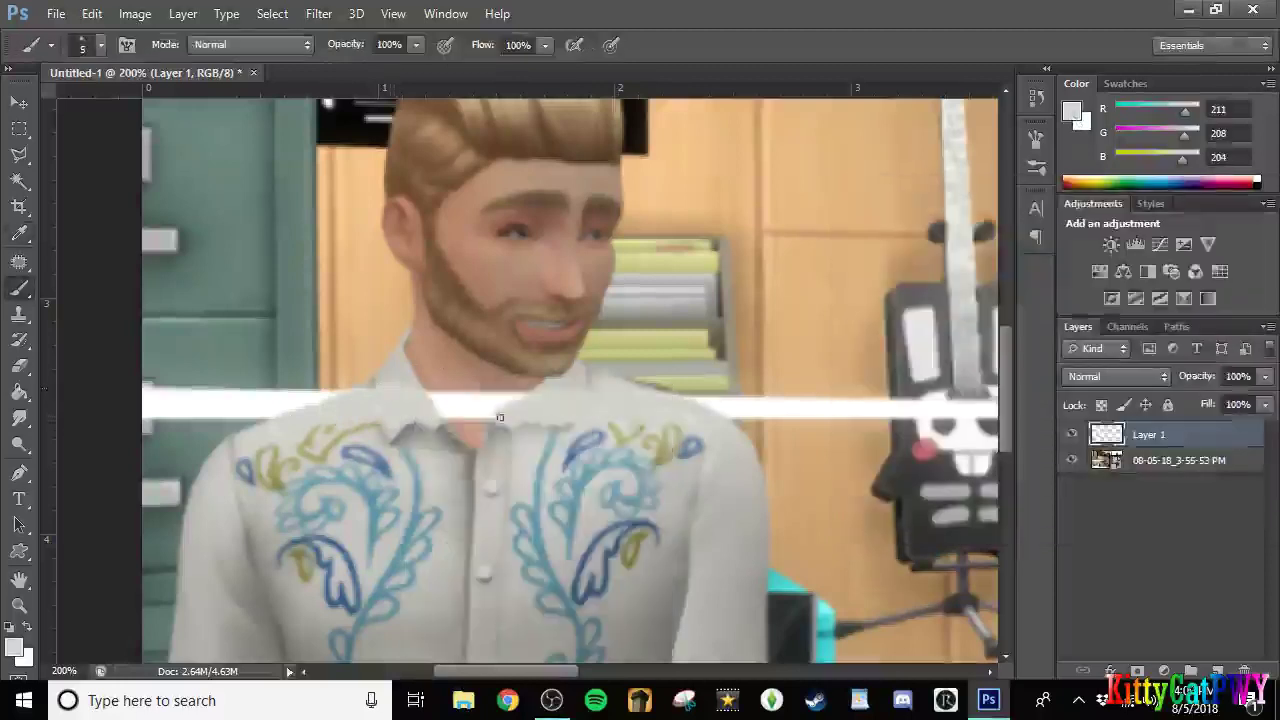
Sample the collar's shadow grey, RGB 139, 137, 131, and outline the collar flap beneath the chin with a 3 px brush.
left_click(1072, 111)
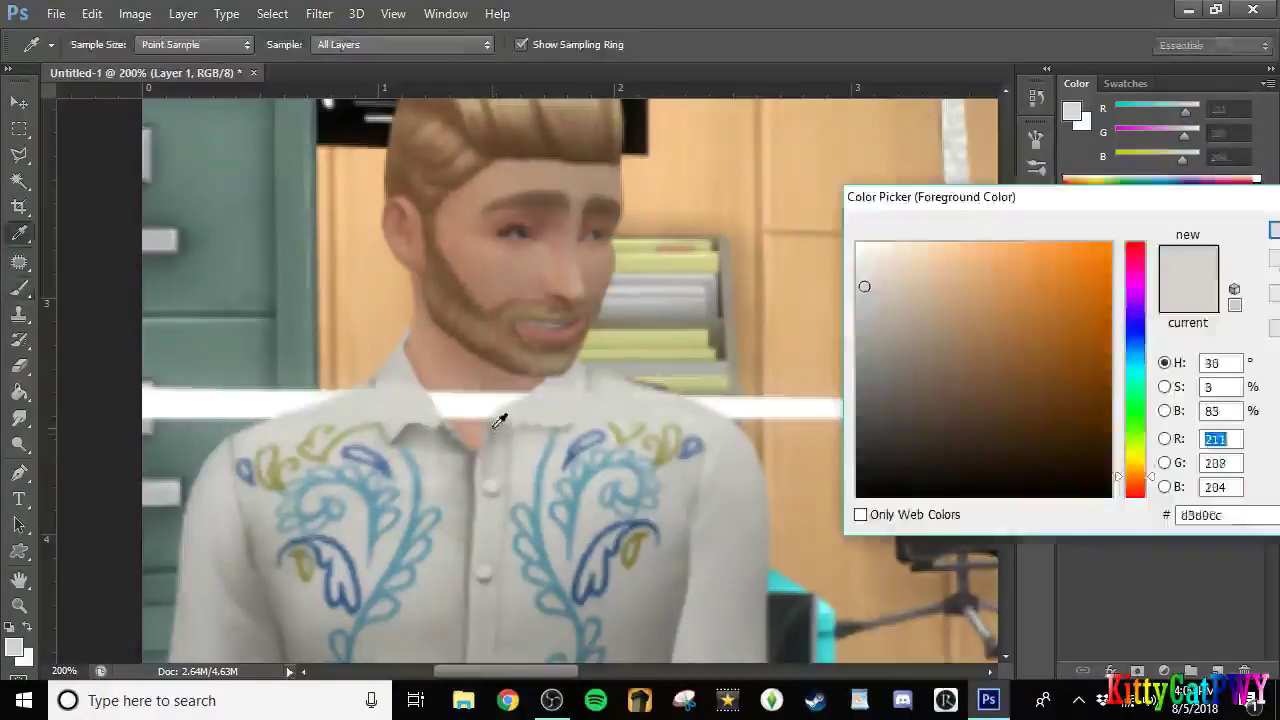
left_click(494, 428)
key("Return")
right_click(620, 410)
left_click(683, 553)
left_click(498, 425)
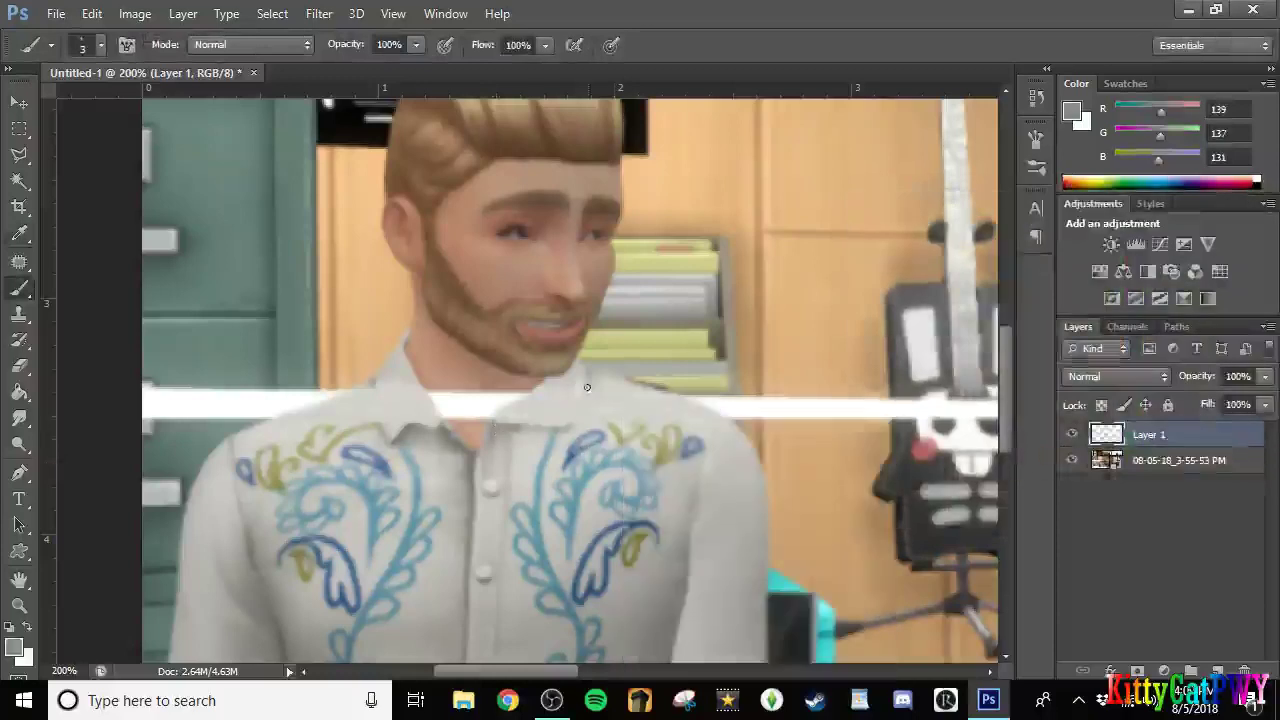
Soften the painted outline of the collar flap beneath the chin using the Smudge tool with a 9 px tip.
left_click(19, 418)
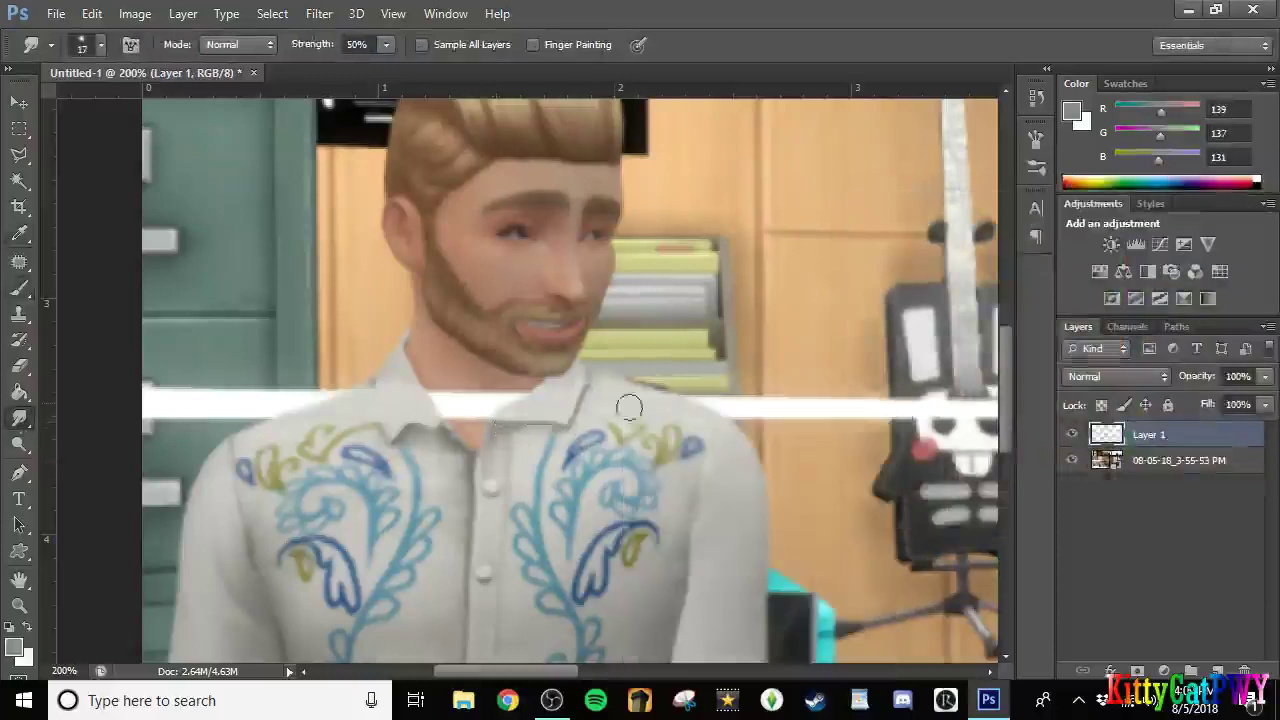
right_click(629, 408)
left_click(708, 570)
left_click(611, 426)
left_click_drag(577, 417, 586, 377)
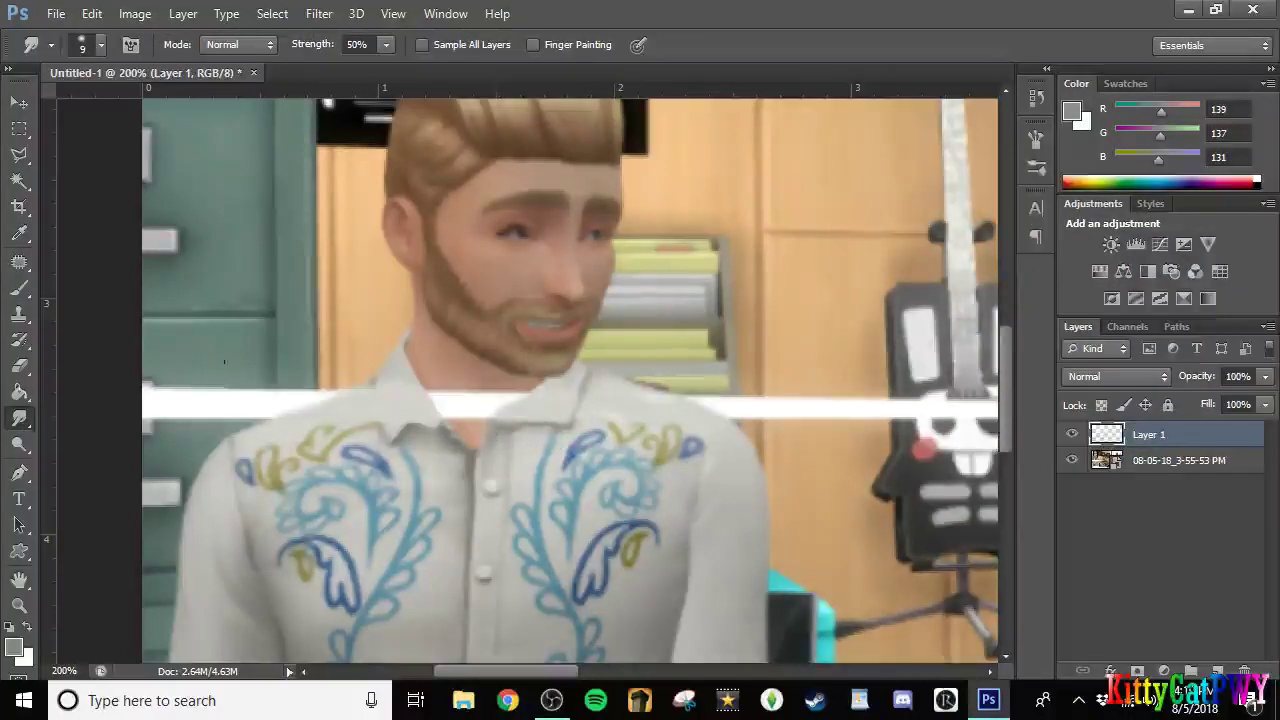
Paint the grey outline of the other collar flap with the 3 px brush and smudge it into the shirt.
key("b")
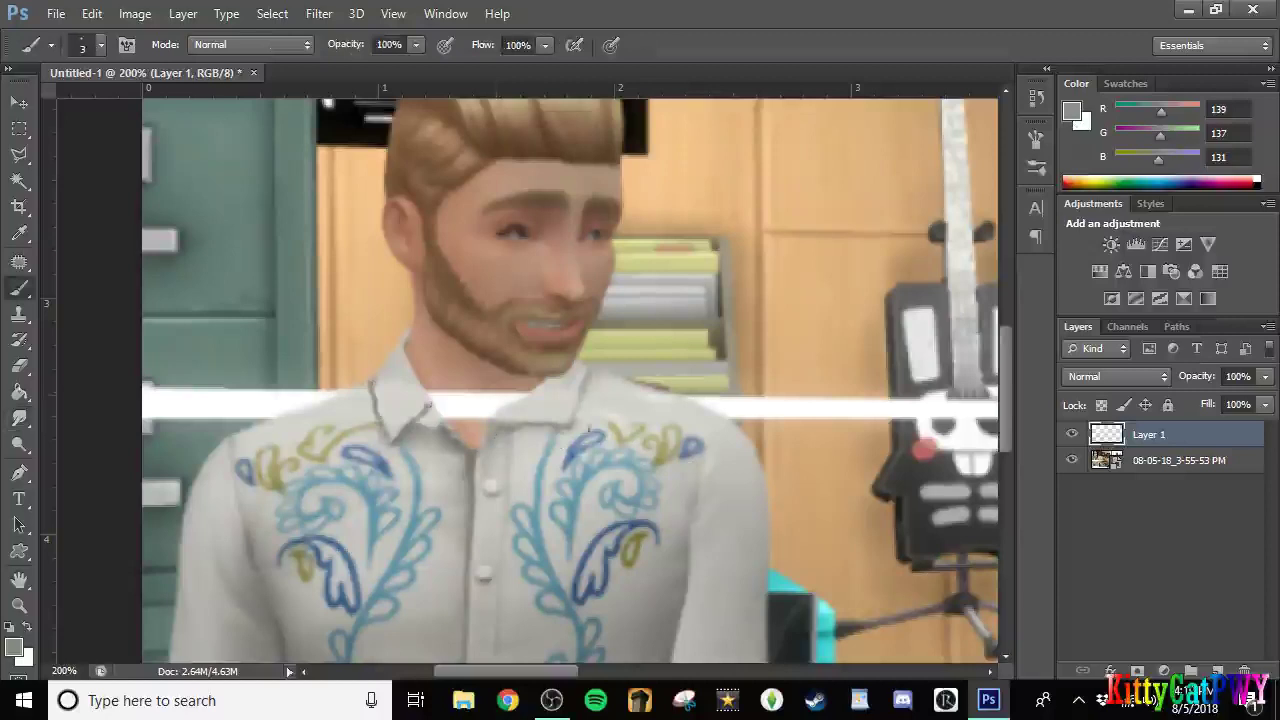
key("r")
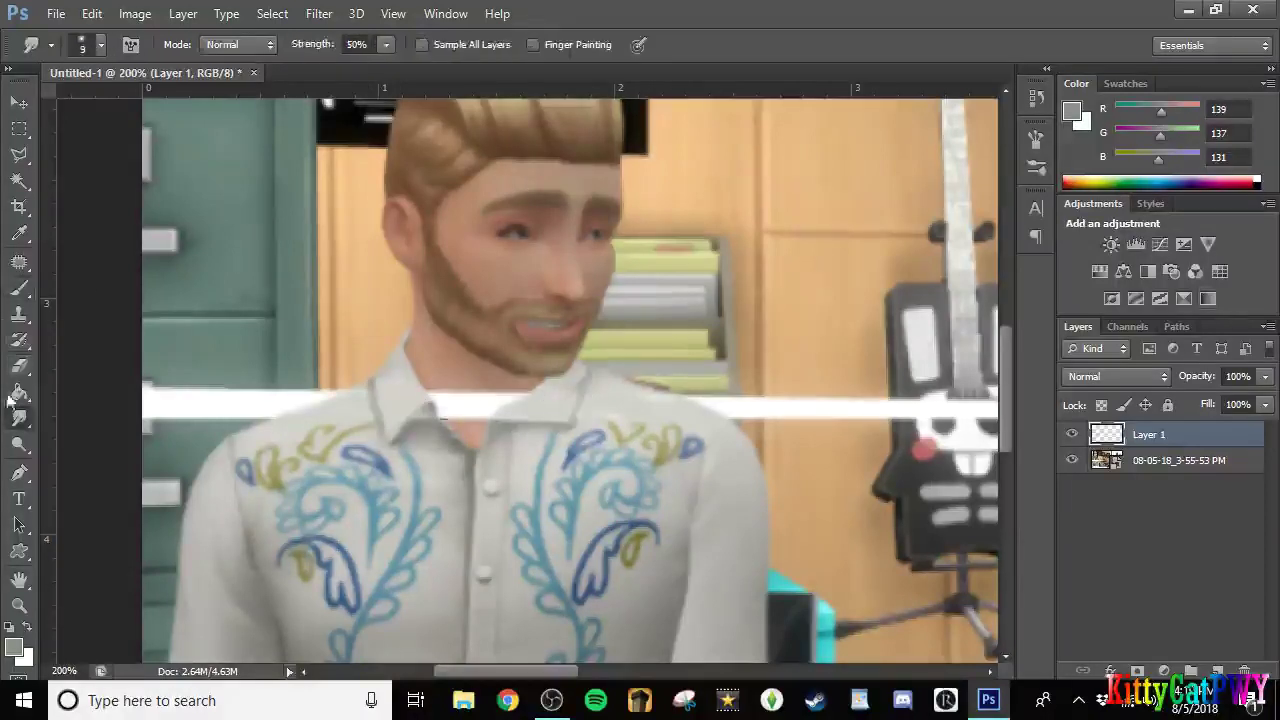
key("b")
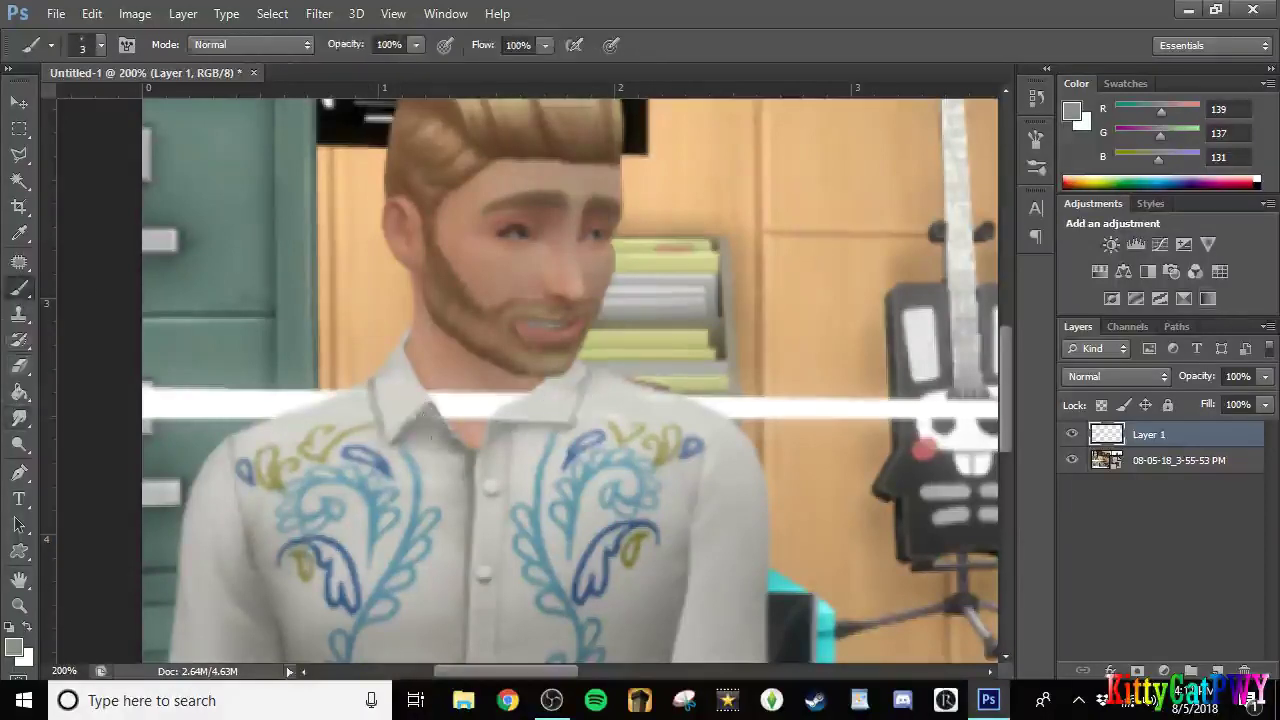
key("r")
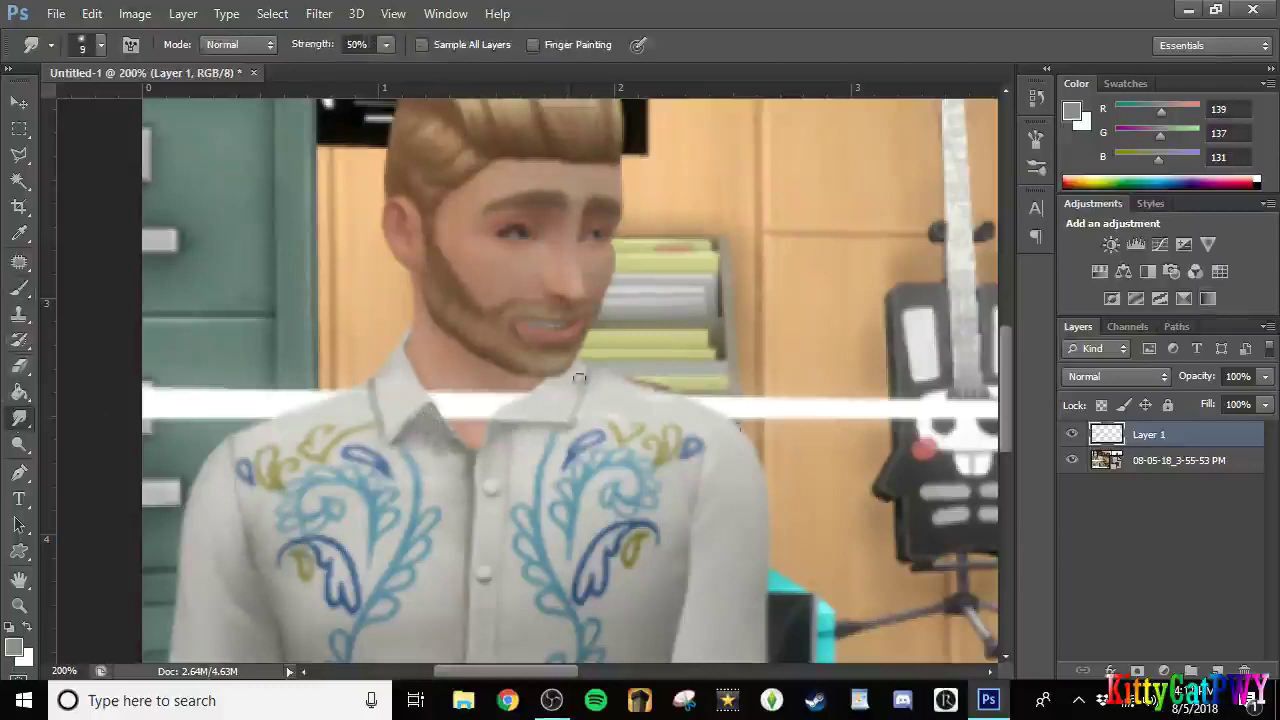
Sample the neck's skin tone, RGB 203, 169, 153, and paint over the white line inside the collar with a soft 9 px brush.
left_click(1070, 115)
left_click(462, 376)
left_click(465, 383)
key("Return")
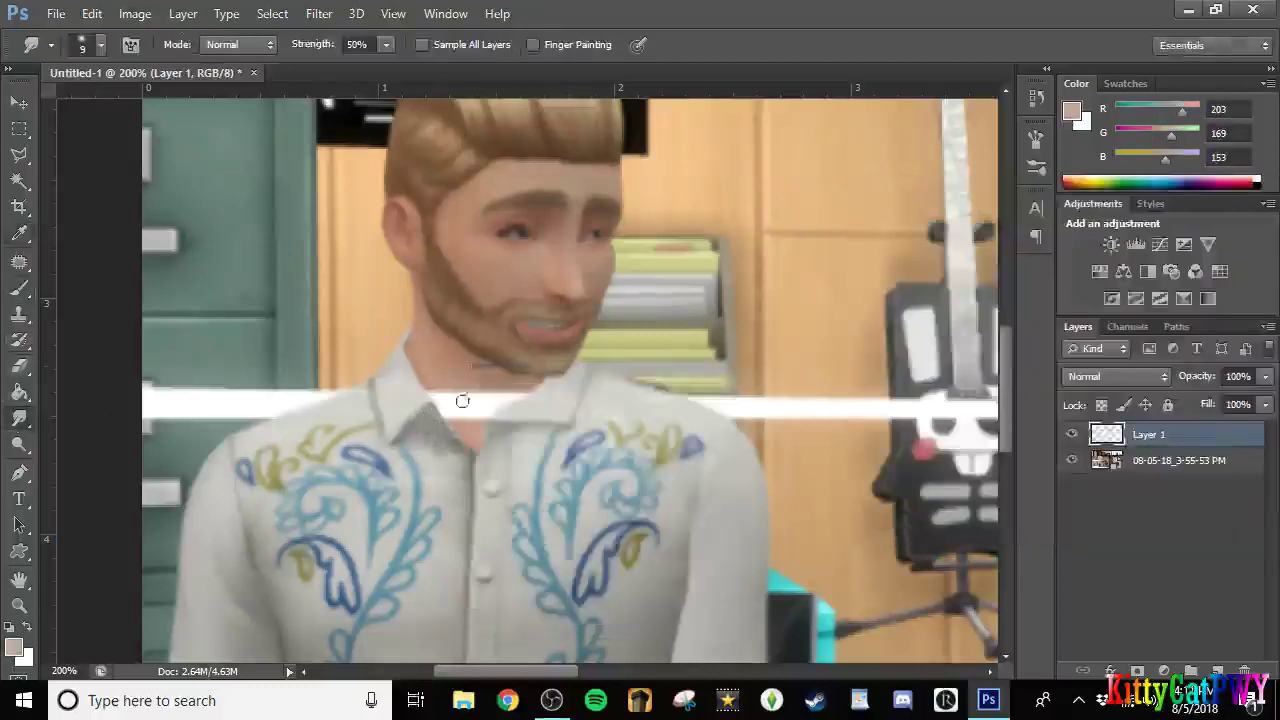
key("b")
right_click(462, 400)
left_click_drag(445, 385, 473, 416)
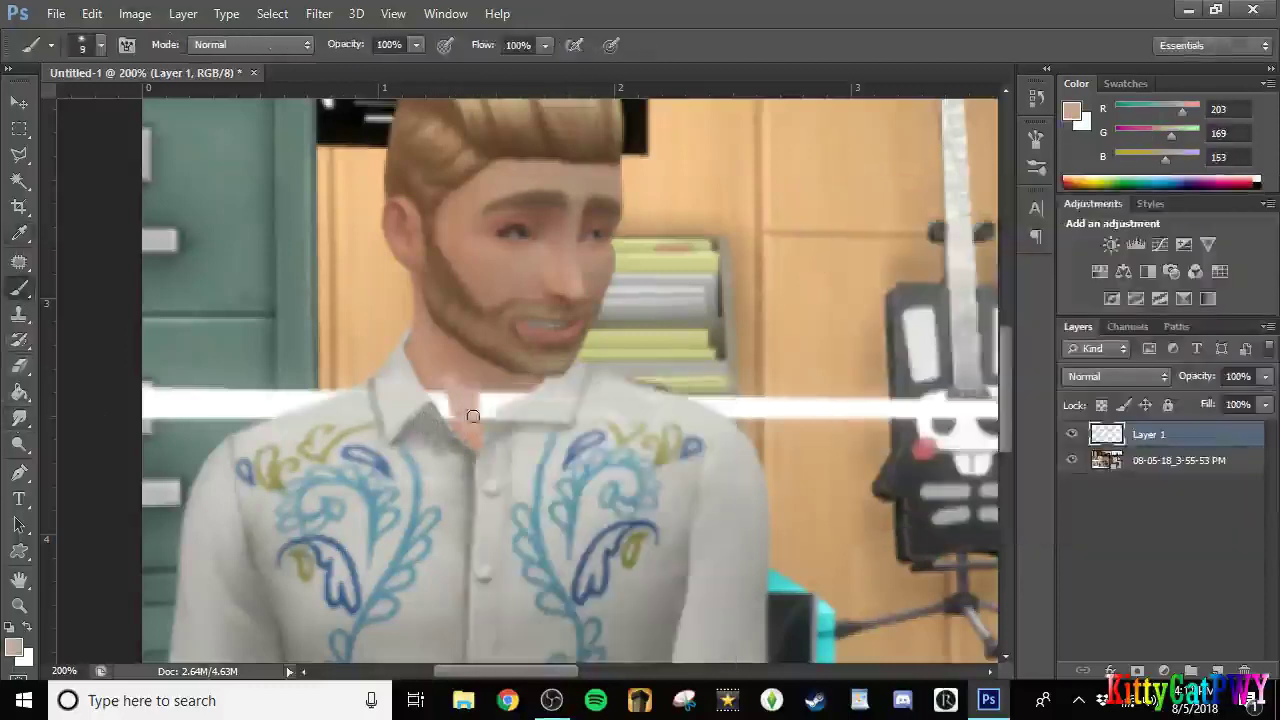
left_click_drag(538, 388, 441, 406)
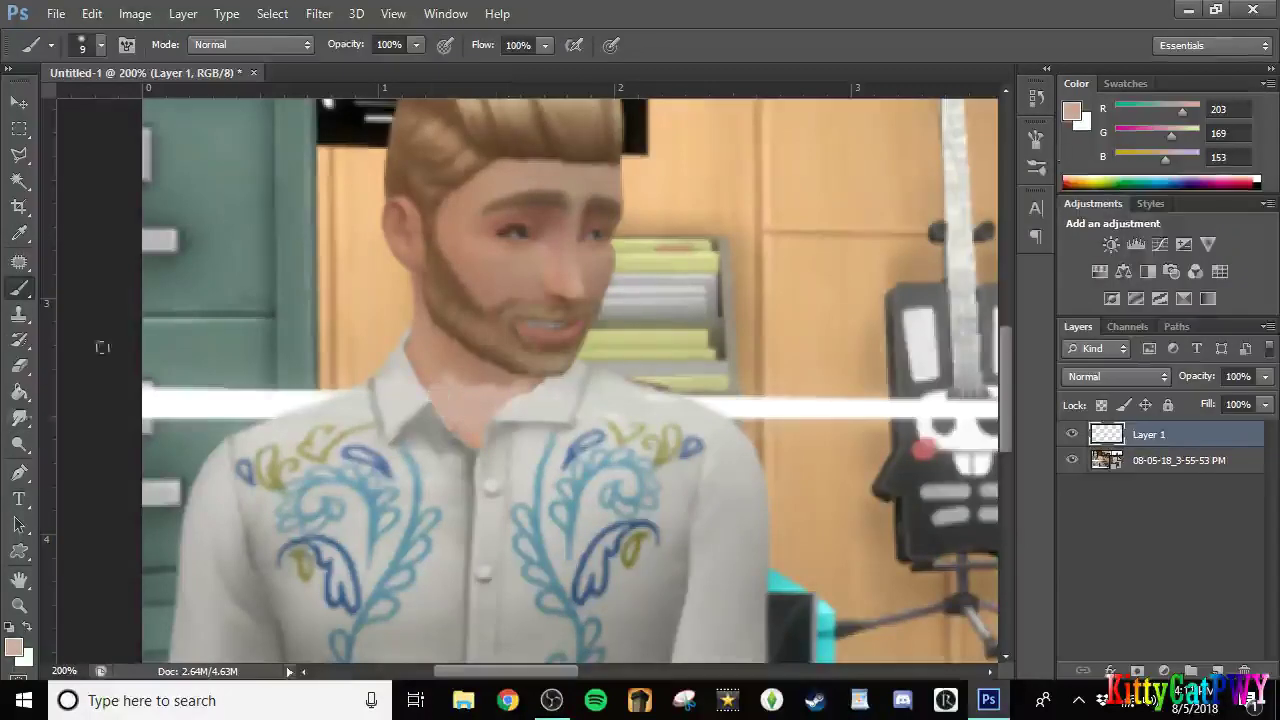
Blend the neck patch with the Smudge tool and try a pinker skin tone, RGB 203, 153, 156, on it.
left_click(19, 418)
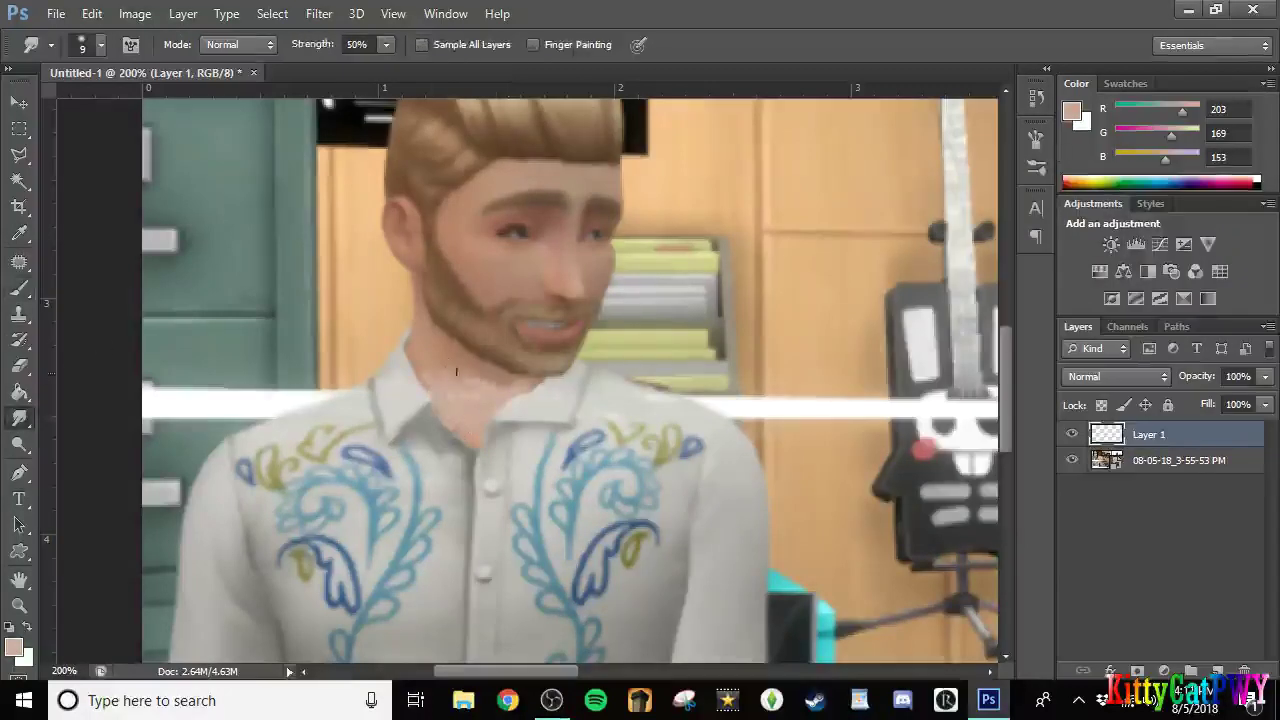
left_click(20, 290)
right_click(450, 415)
left_click(14, 648)
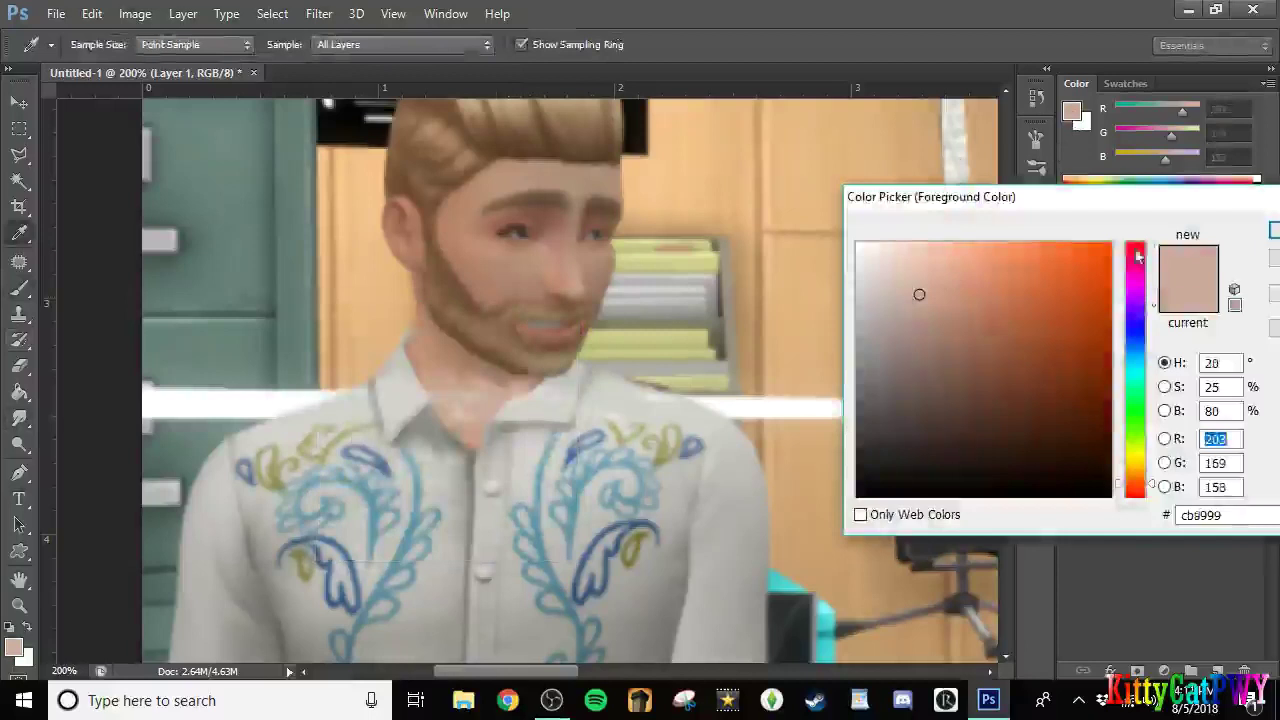
left_click(1137, 245)
left_click(1274, 233)
key("r")
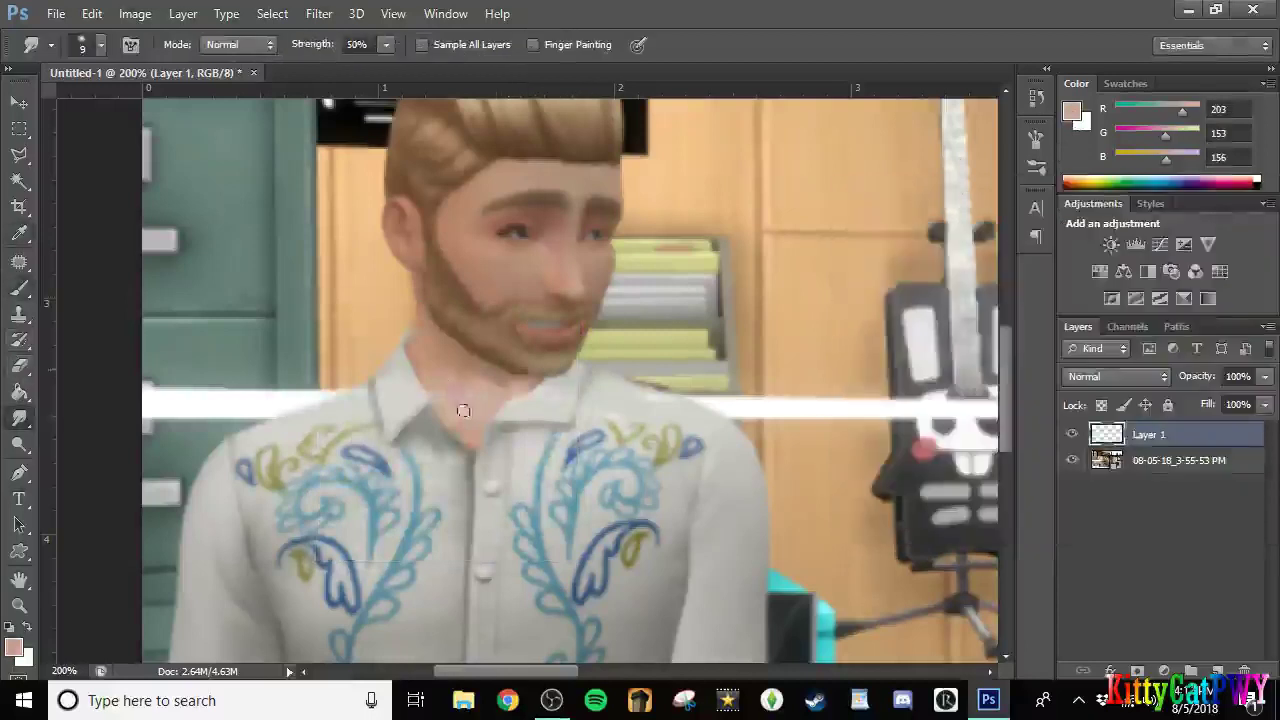
Erase the painted skin patch between the collar flaps with a 5 px eraser tip.
key("e")
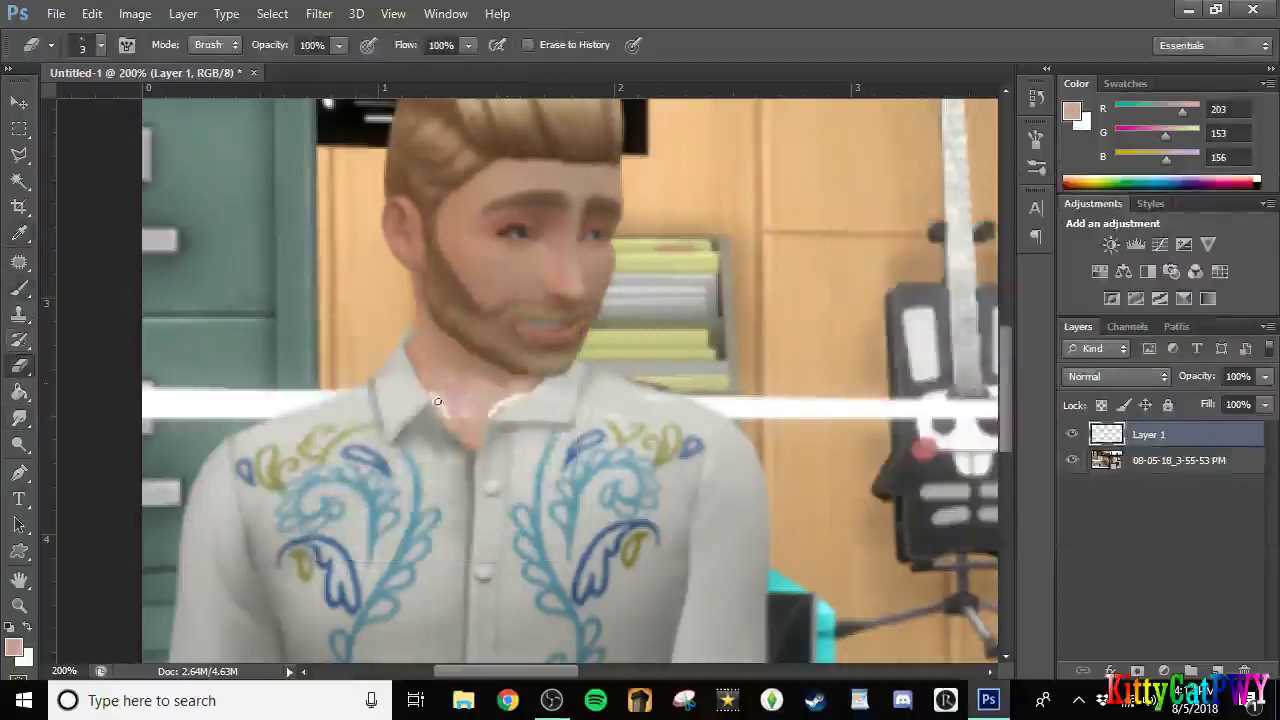
right_click(450, 402)
double_click(568, 533)
left_click_drag(464, 404, 443, 403)
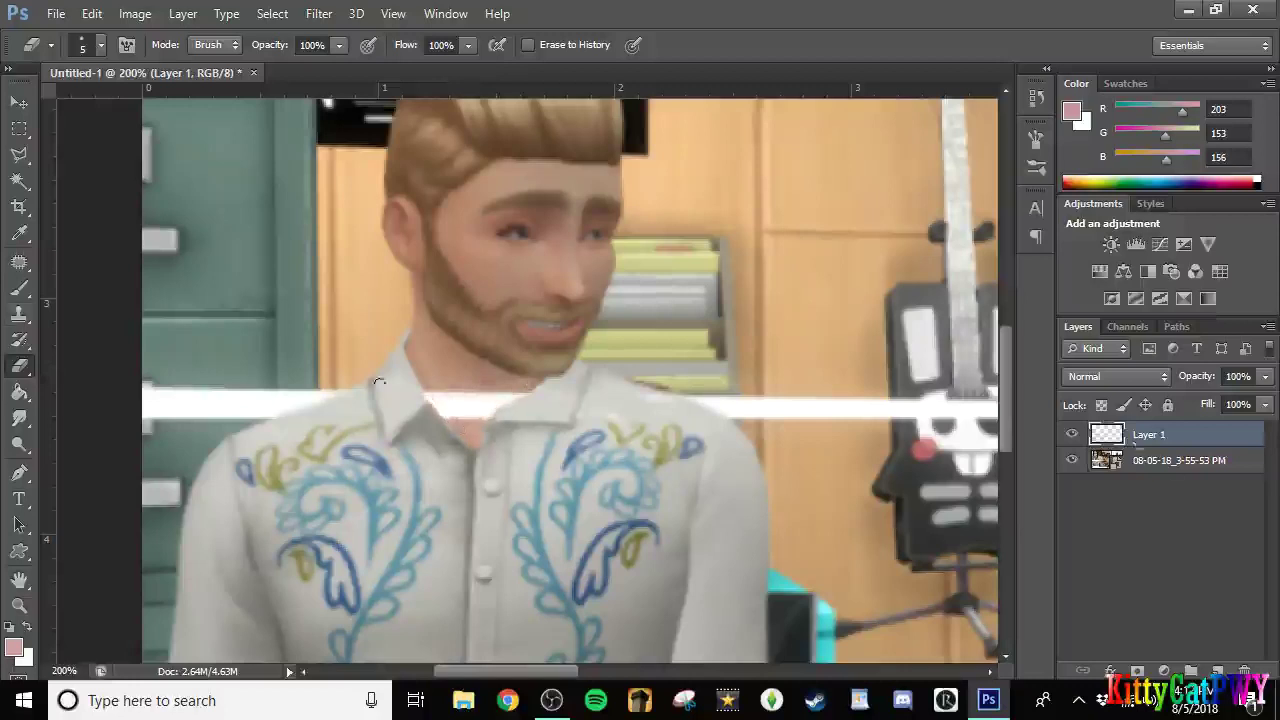
Clone neck skin over the white line inside the collar with a soft 9 px Clone Stamp and tidy the collar edges.
left_click(19, 314)
left_click(91, 314)
right_click(488, 321)
double_click(526, 466)
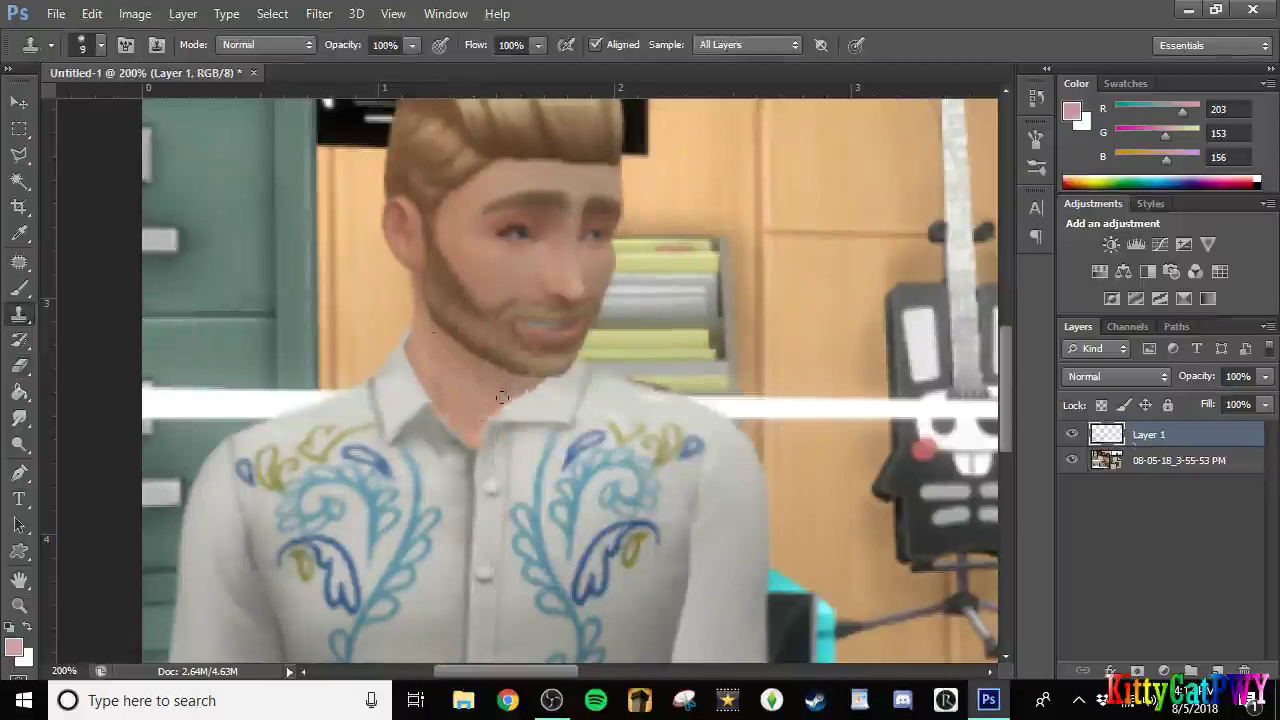
left_click(19, 418)
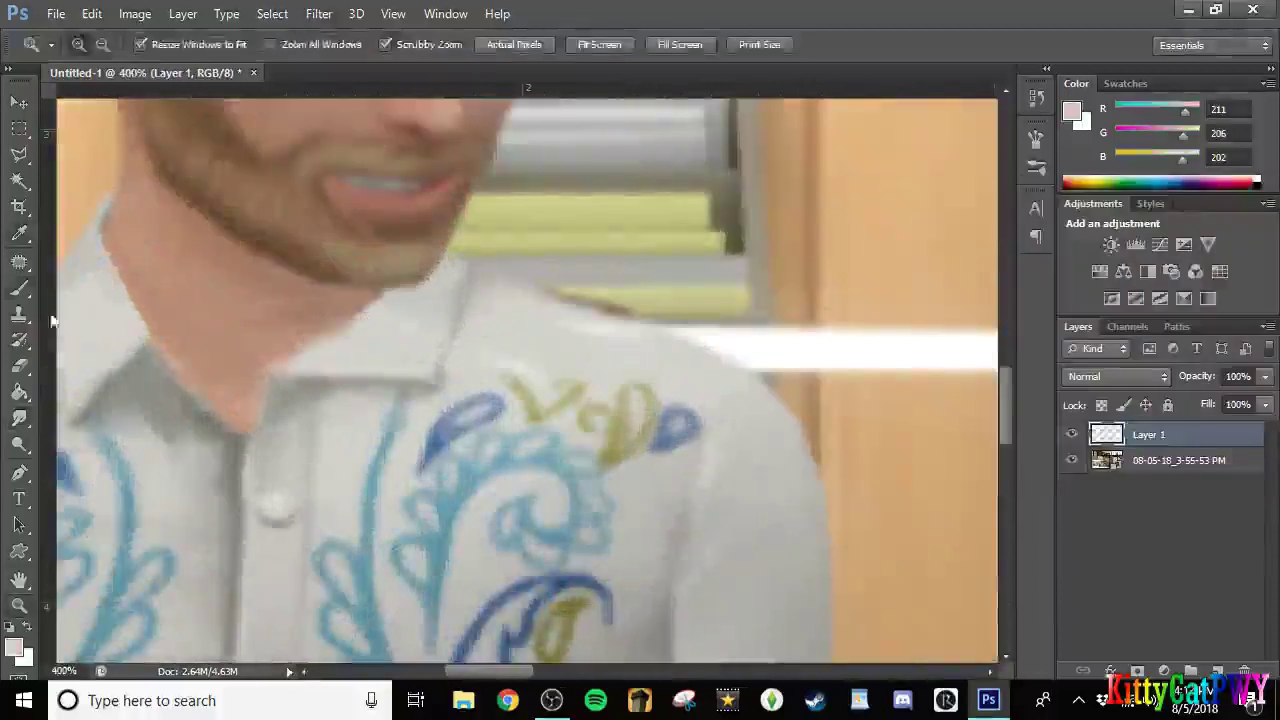
left_click(19, 288)
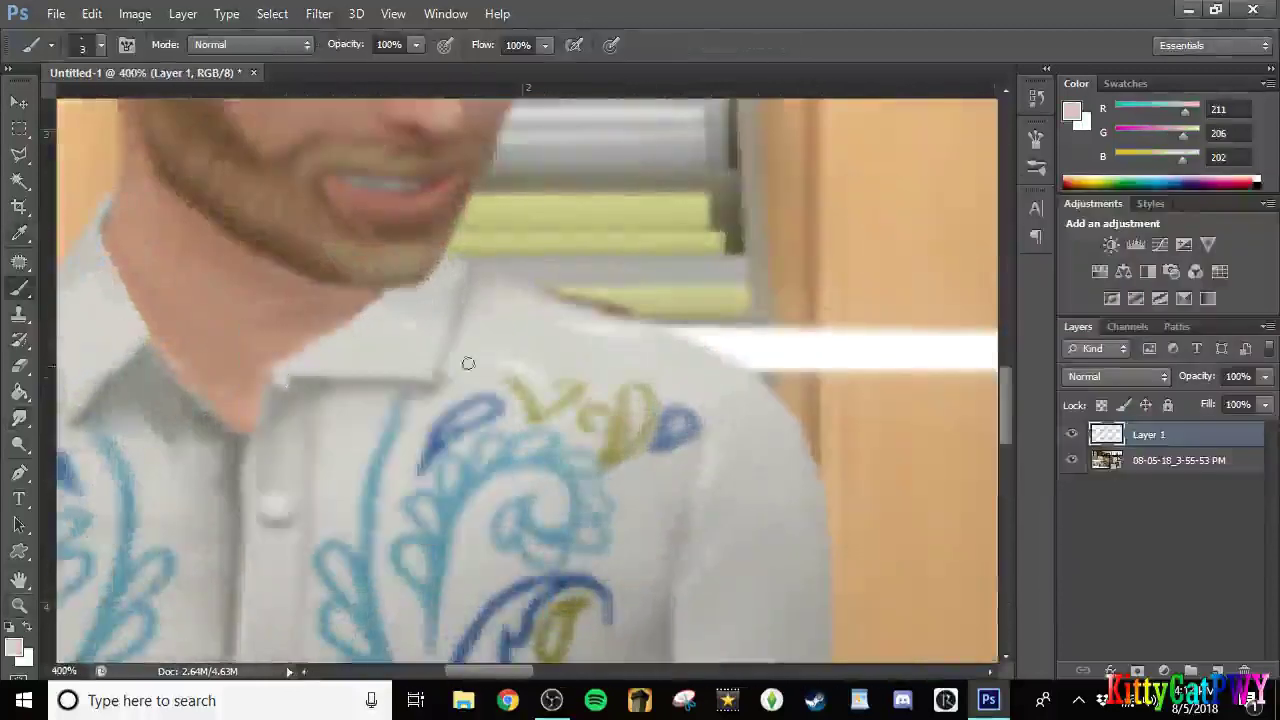
Repaint the cut-off drawer handle where the white line crosses the picture's left border, using colours sampled nearby and a 3 px brush.
left_click(19, 605)
mouse_move(400, 362)
left_mouse_down()
mouse_move(235, 395)
mouse_move(380, 410)
left_mouse_up()
left_click_drag(516, 672, 477, 673)
left_click(16, 290)
left_click(322, 398, "alt")
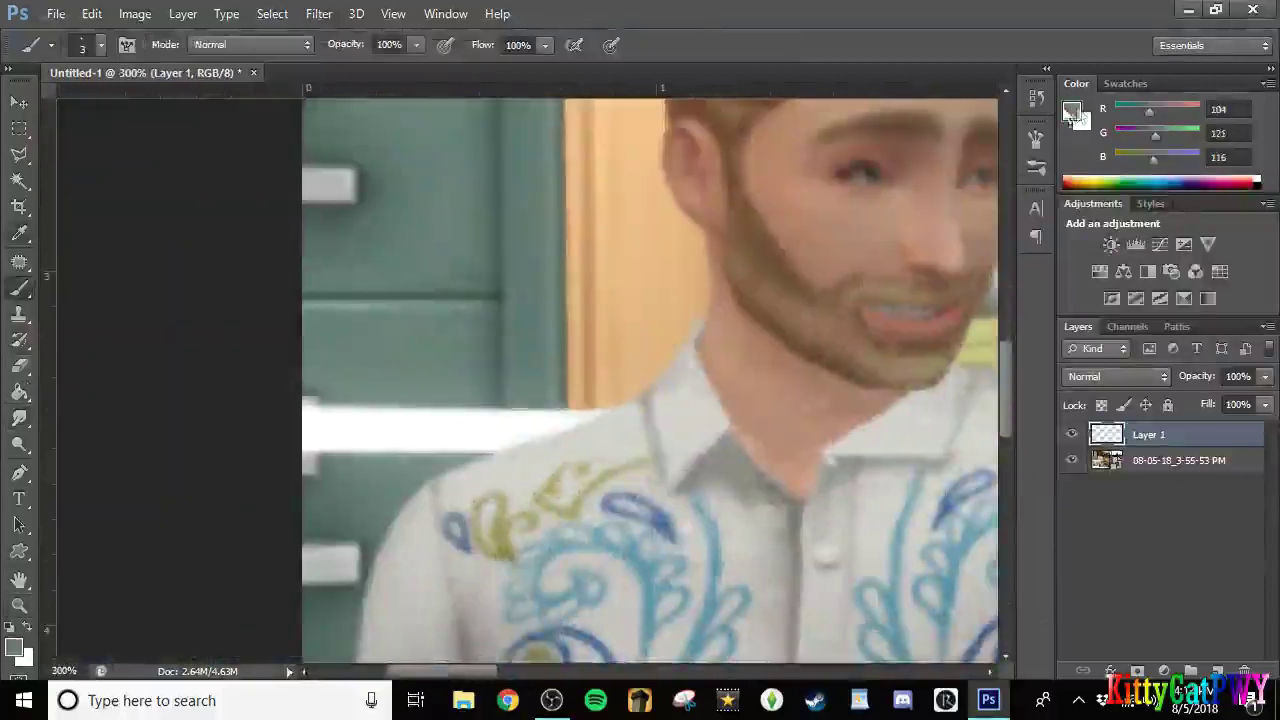
left_click(1072, 115)
left_click(1272, 231)
right_click(395, 325)
left_click(428, 467)
mouse_move(318, 404)
left_mouse_down()
mouse_move(307, 460)
mouse_move(367, 410)
left_mouse_up()
left_click(1072, 113)
left_click(352, 172)
left_click(1272, 231)
right_click(371, 385)
left_click(433, 525)
Undo the trial teal stroke, clone the teal drawer front over the white line up to the shoulder, and smudge the cloned edge.
left_click(385, 348, "alt")
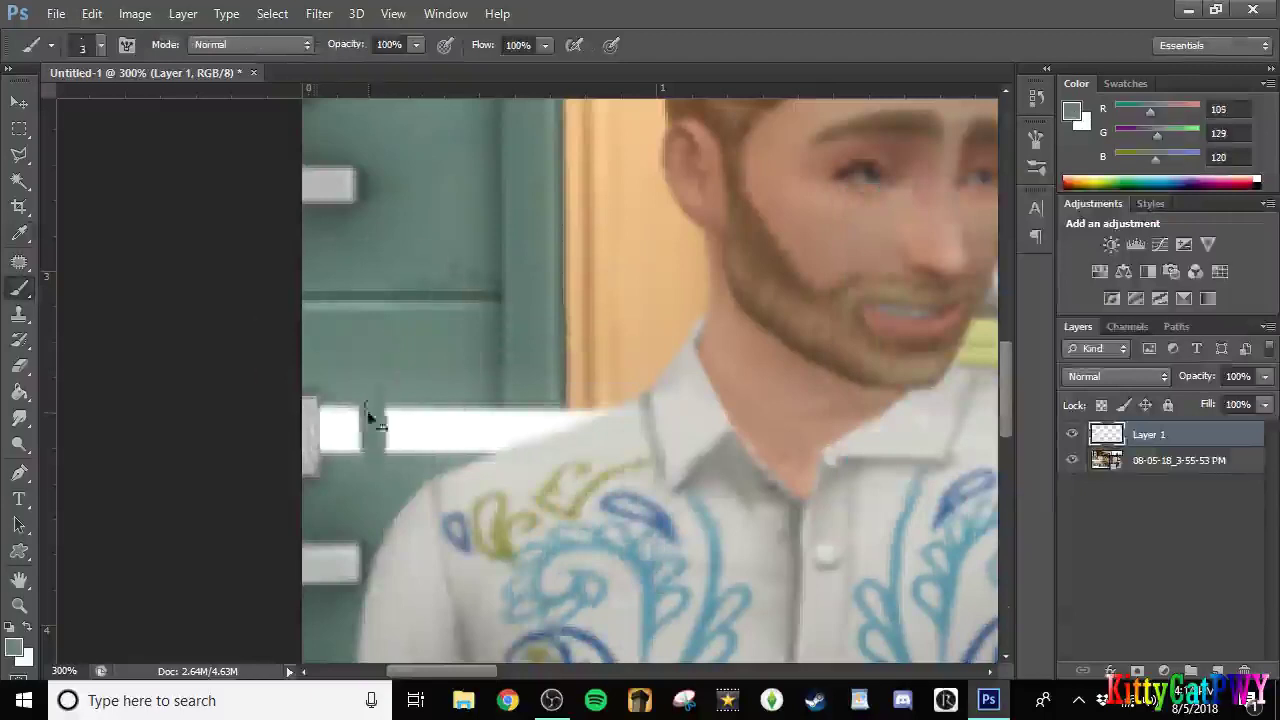
key("ctrl+z")
left_click(19, 314)
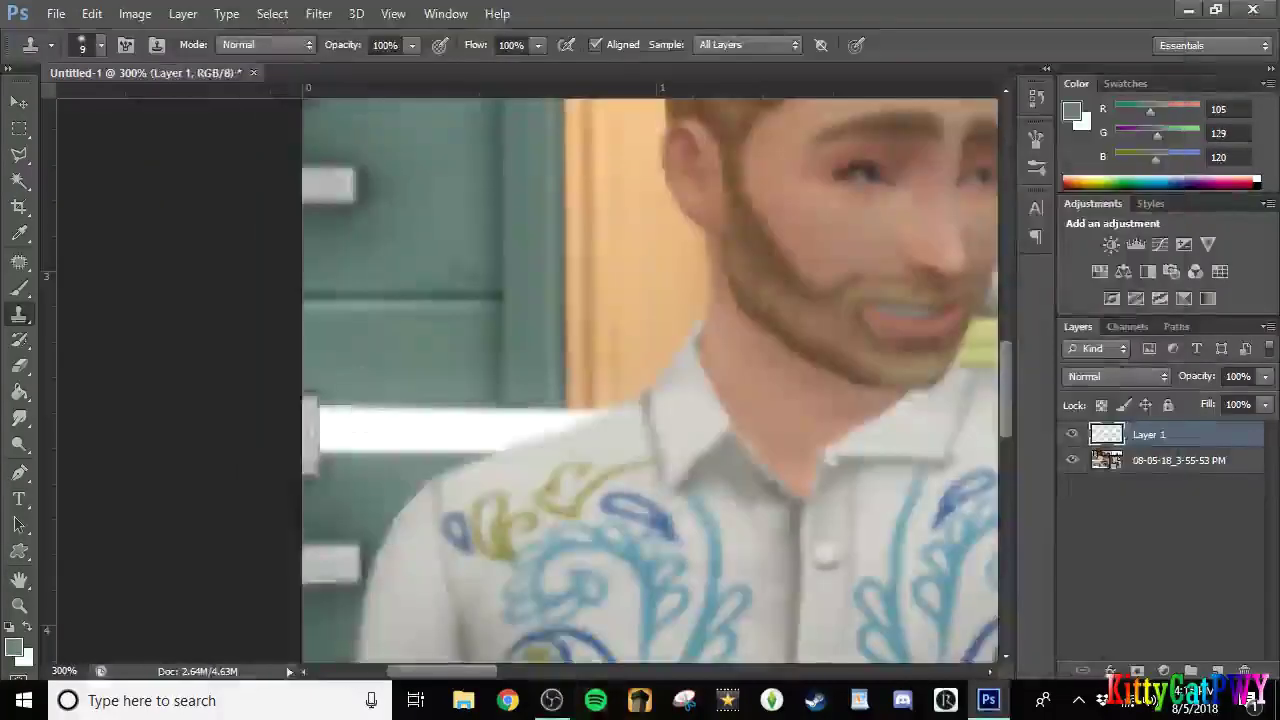
mouse_move(356, 413)
left_mouse_down()
mouse_move(389, 421)
mouse_move(375, 381)
mouse_move(382, 420)
mouse_move(427, 435)
mouse_move(467, 406)
mouse_move(500, 418)
mouse_move(471, 445)
mouse_move(390, 460)
left_mouse_up()
left_click_drag(407, 412, 325, 440)
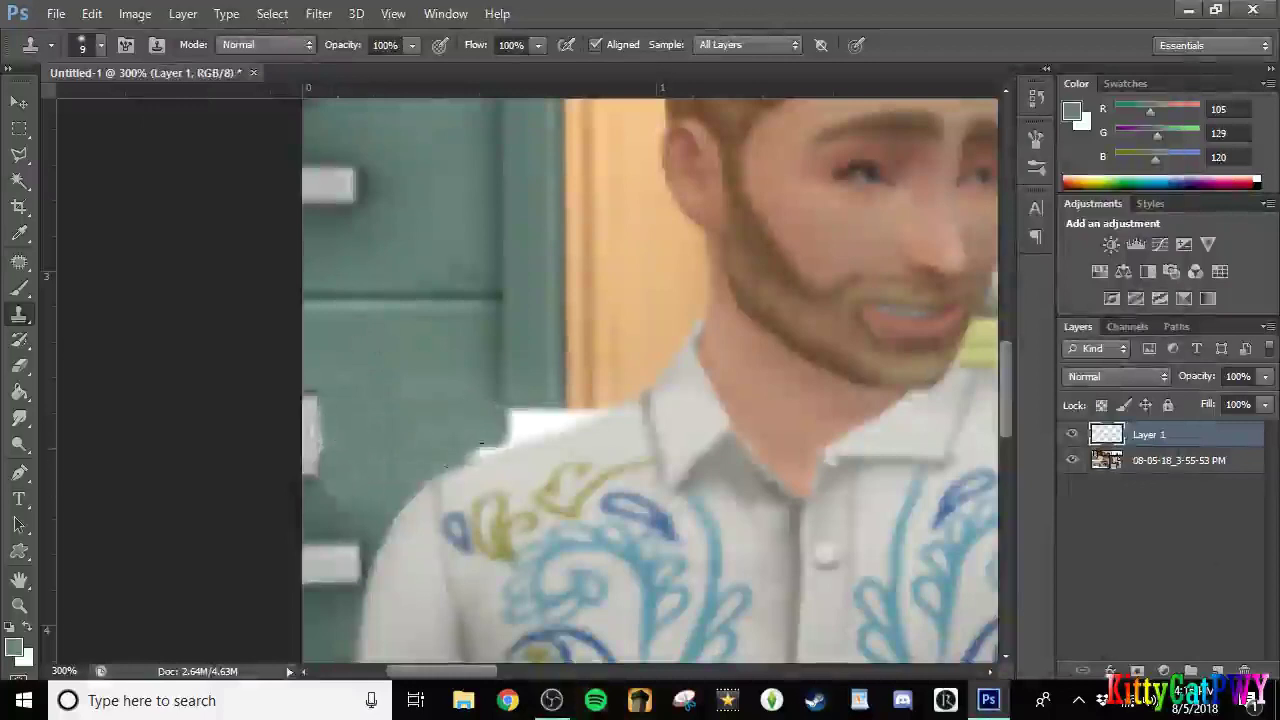
left_click(19, 419)
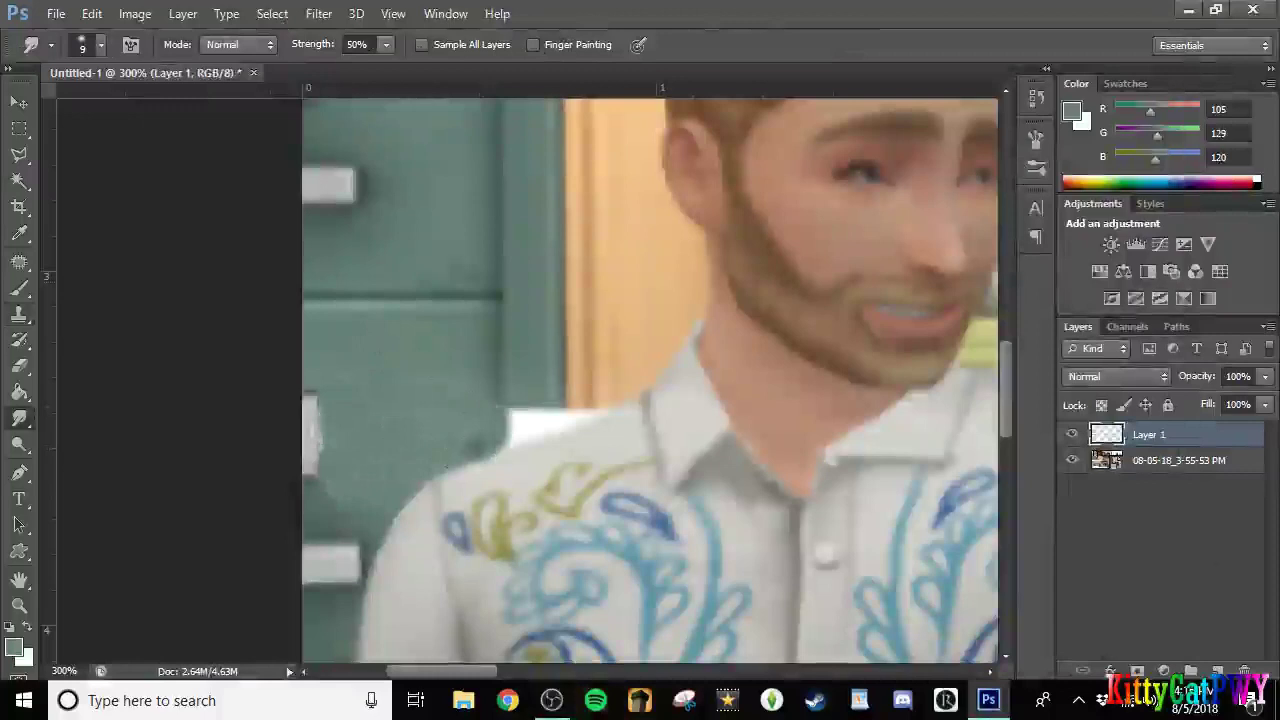
Sample the cabinet frame's teal, RGB 95, 123, 114, as the foreground colour and set the Smudge tip to 1 px.
left_click(14, 647)
left_click(517, 321)
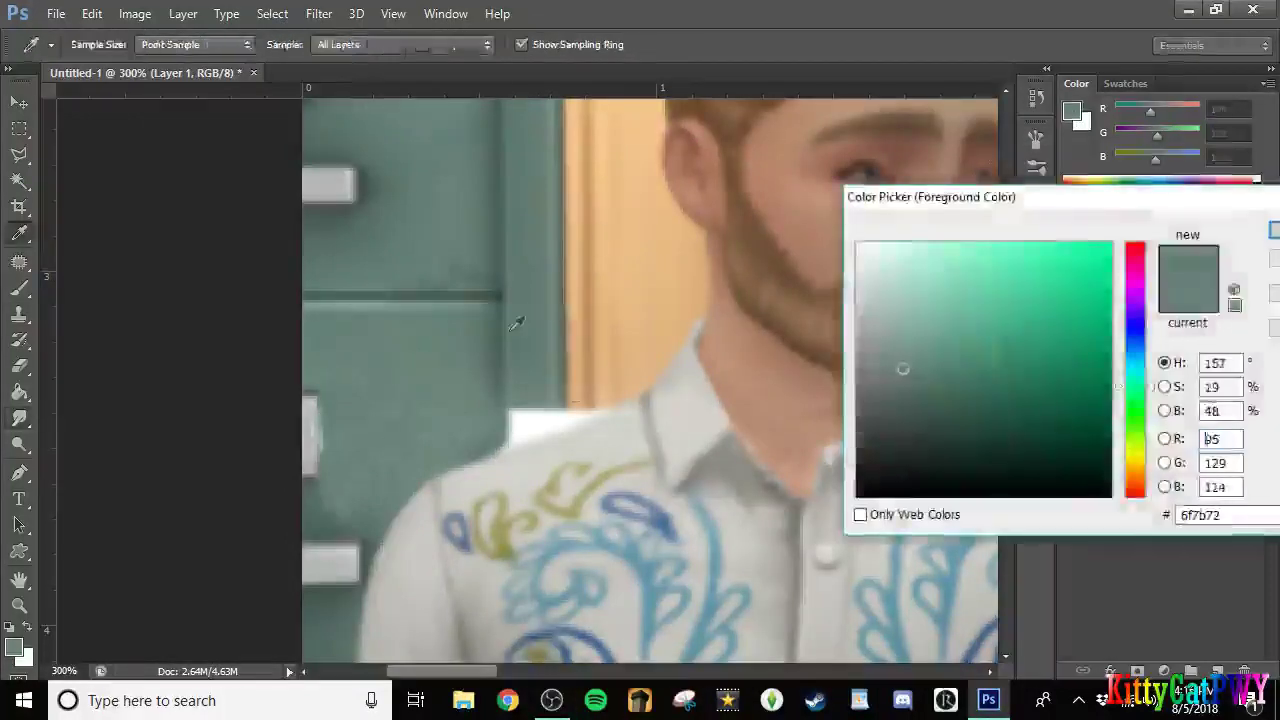
left_click(1272, 230)
right_click(457, 386)
left_click(484, 526)
key("Return")
key("i")
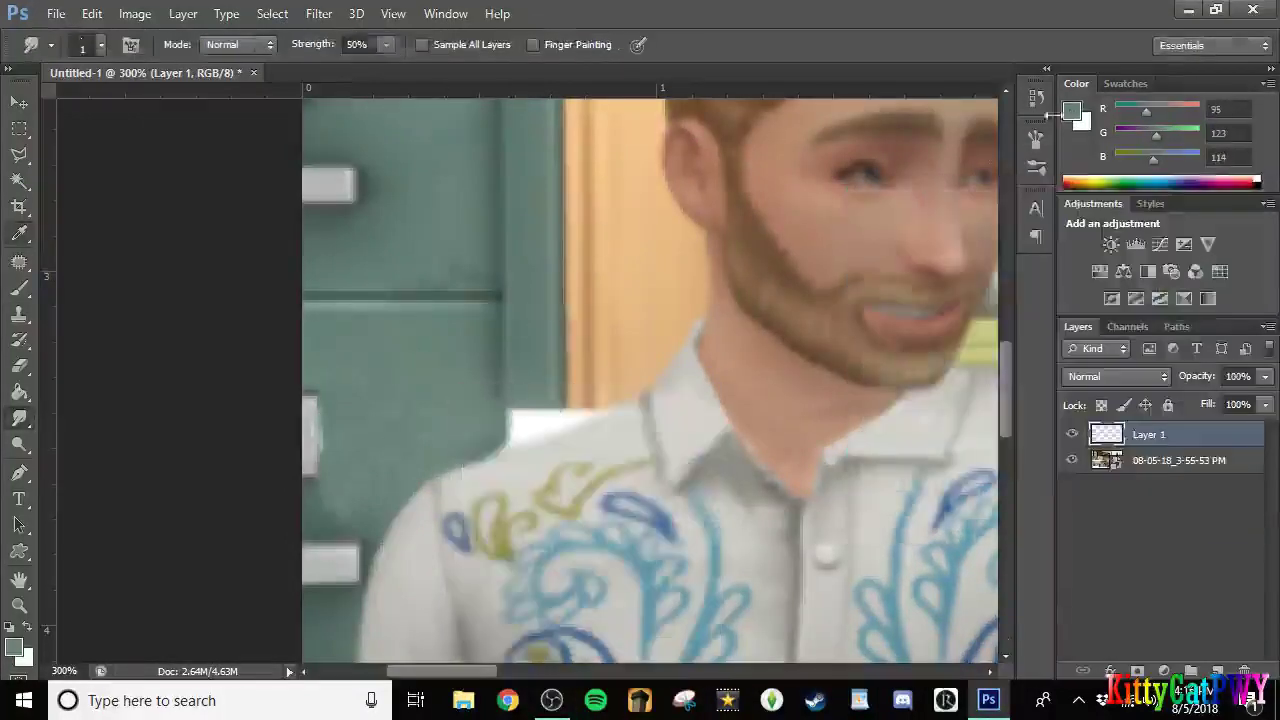
Sample the cabinet's edge colour, RGB 103, 109, 98, and extend its dark vertical edge down to the shoulder with a 3 px brush.
left_click(14, 647)
left_click(572, 364)
key("Return")
key("b")
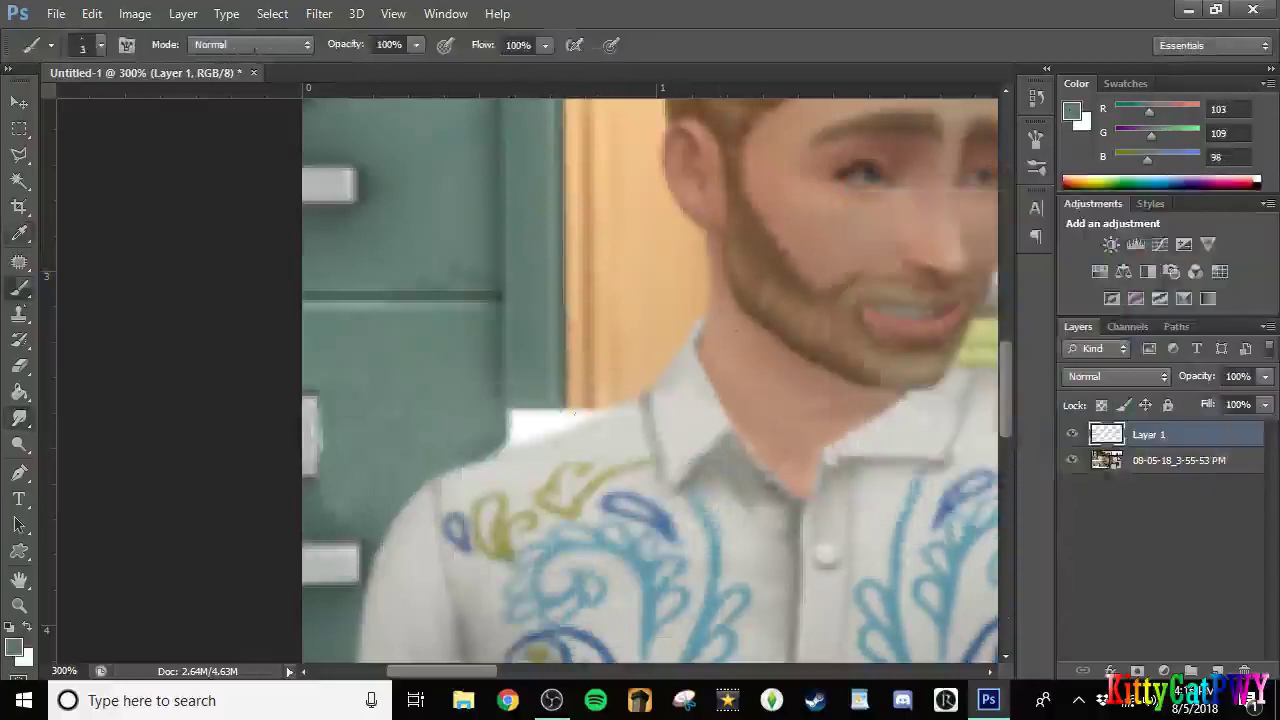
Clone the teal cabinet frame over the white gap above the shoulder and blend it using a 5 px Smudge tip.
key("s")
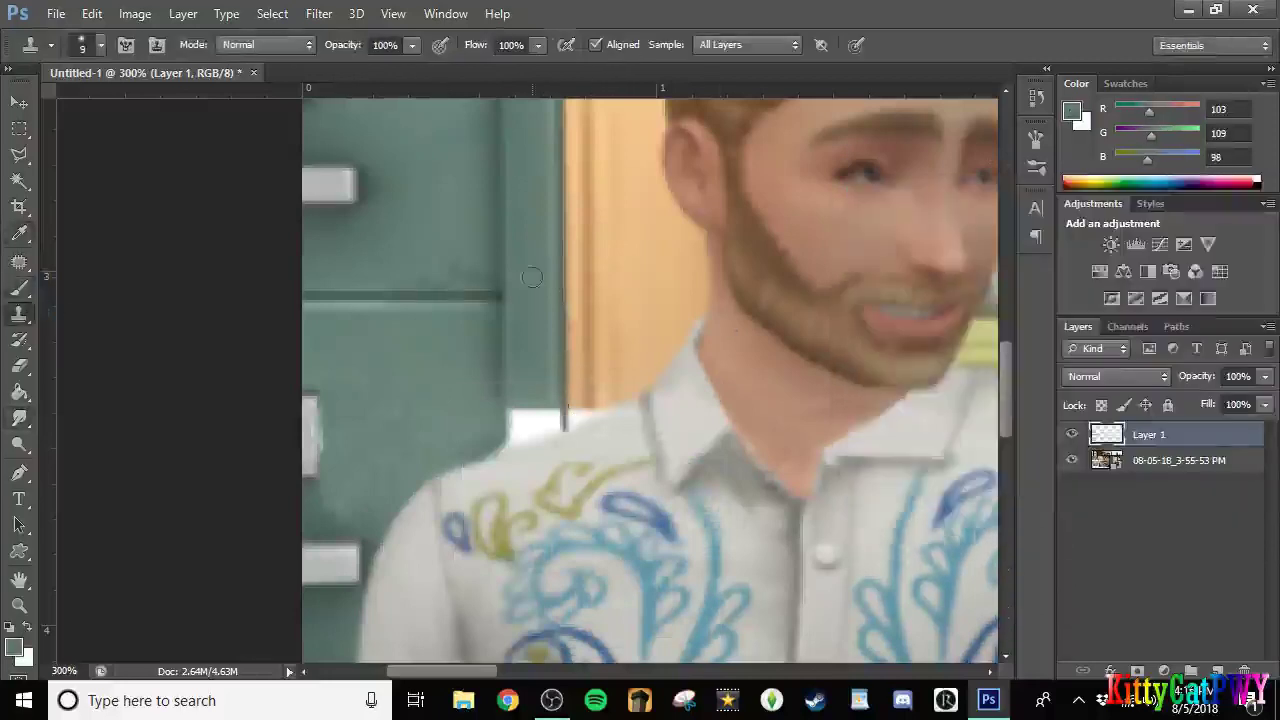
mouse_move(542, 416)
left_mouse_down()
mouse_move(525, 424)
mouse_move(550, 424)
left_mouse_up()
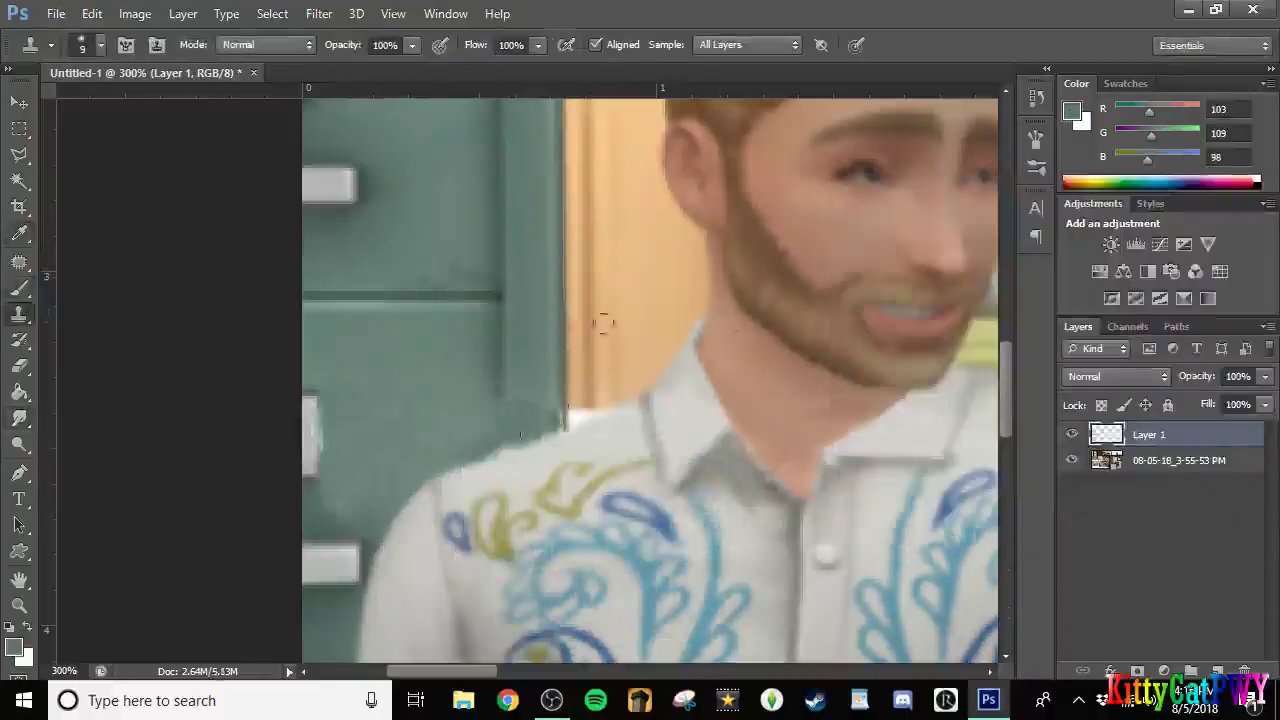
left_click(19, 298)
left_click(19, 419)
right_click(527, 347)
double_click(622, 480)
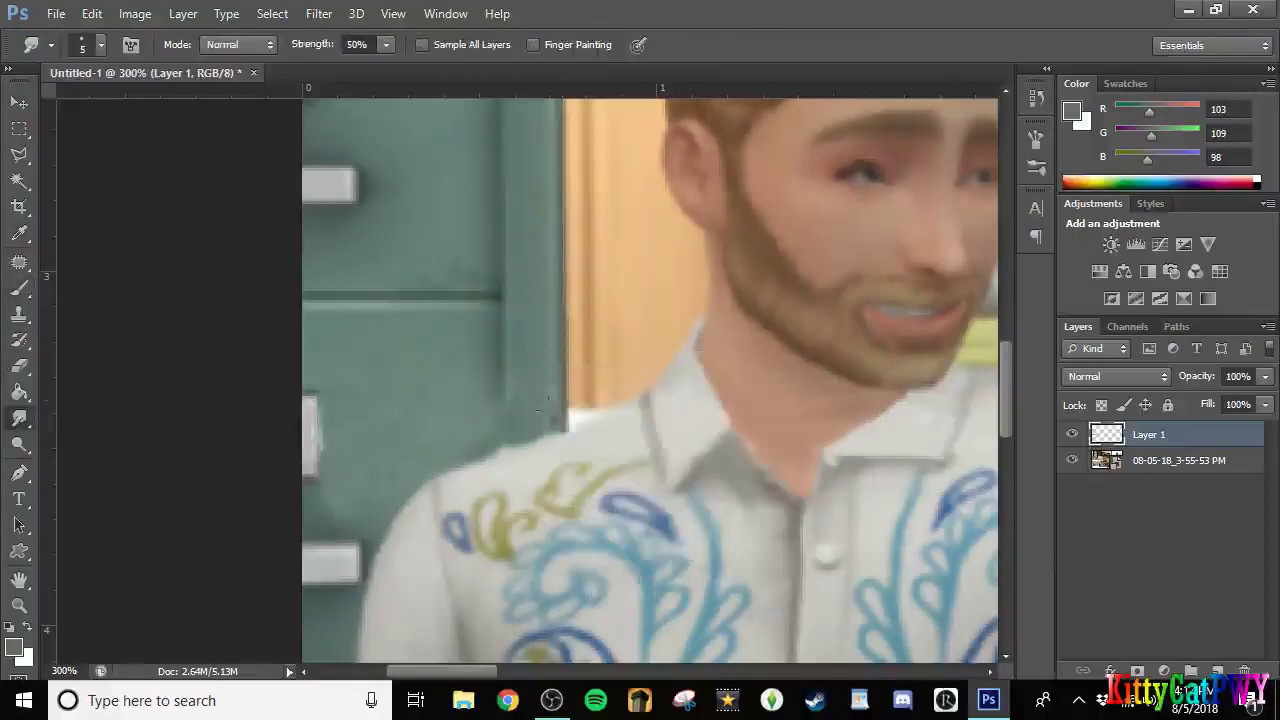
Paint the wood panel down to the shoulder with the 3 px brush in sampled tans RGB 216, 172, 127 and 189, 141, 96.
key("b")
left_click(614, 401, "alt")
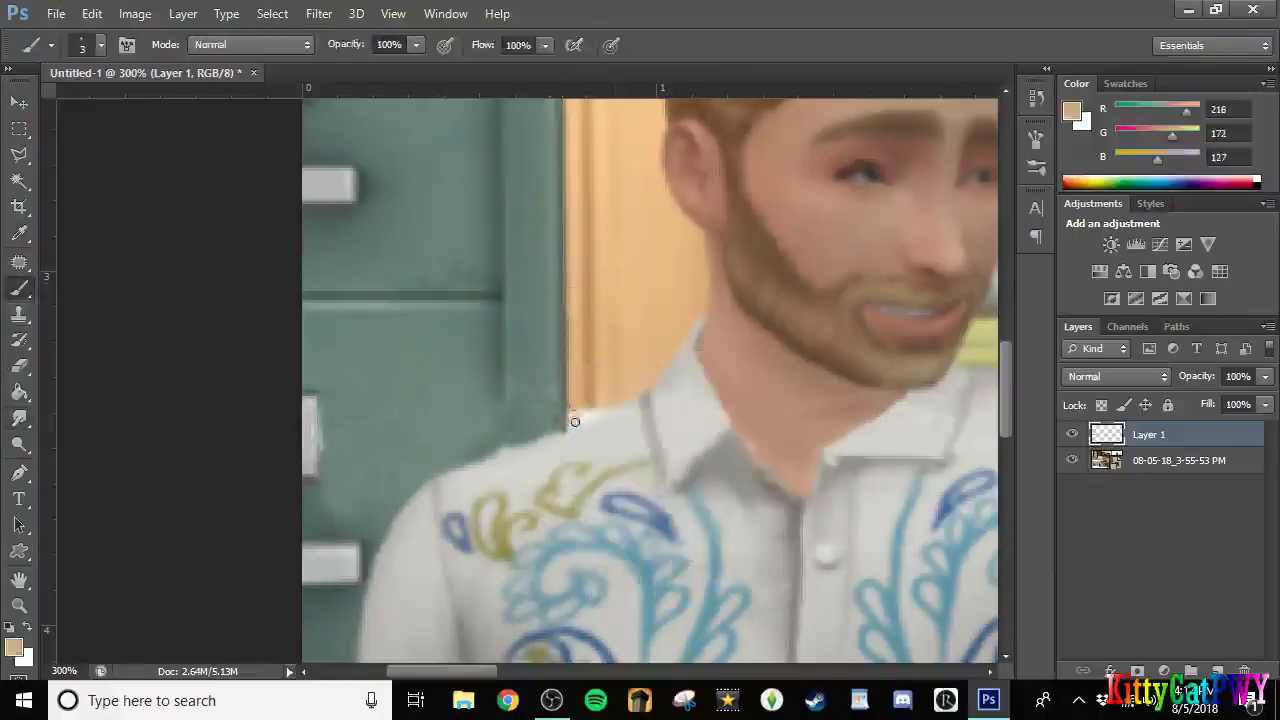
left_click(594, 360, "alt")
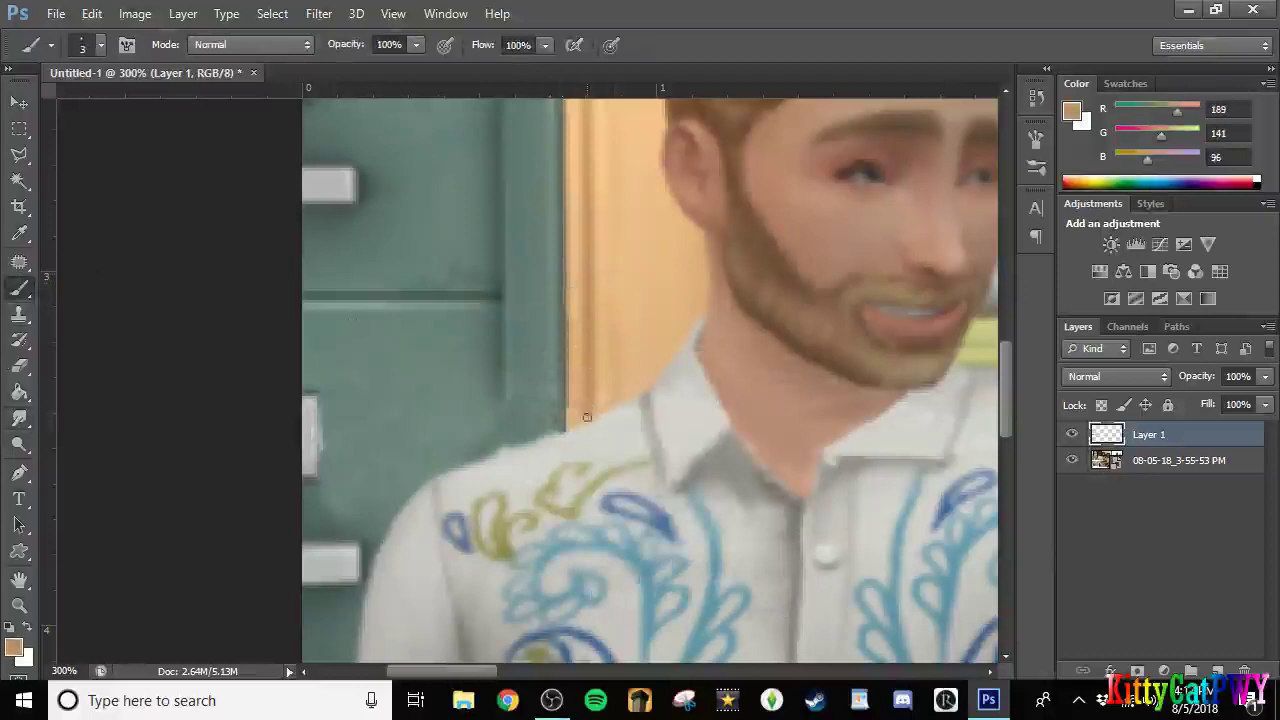
Check the retouched shoulder, neck and collar at reduced and enlarged magnification.
key("z")
left_click(498, 414, "alt")
left_click(498, 414, "alt")
left_click(498, 414, "alt")
double_click(120, 430)
double_click(120, 430)
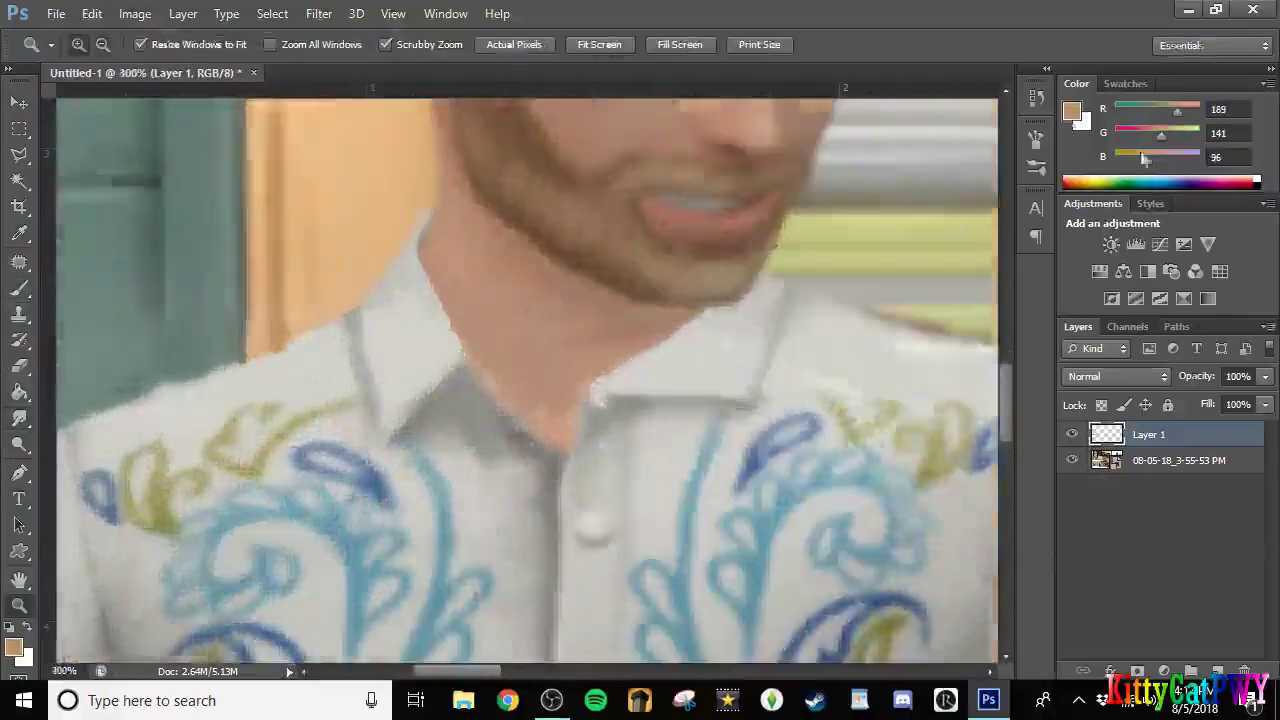
Sample the shirt's light grey, RGB 209, 209, 203, and clean up the shoulder edge below the wood panel with a 3 px brush.
left_click(14, 648)
left_click(300, 385)
left_click(1275, 233)
key("b")
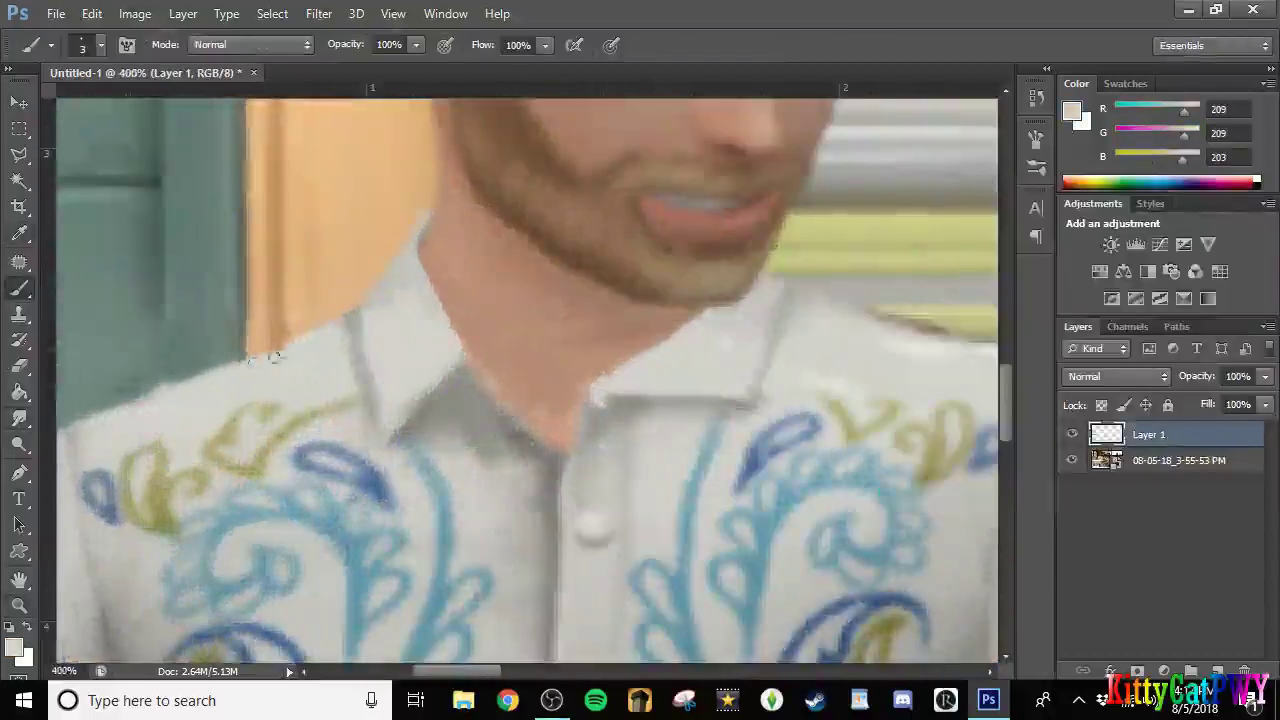
Paint over the white line on the bunny guitar's side in sampled grey RGB 91, 90, 88.
key("z")
left_click(477, 406, "alt")
left_click(477, 406, "alt")
left_click(477, 406, "alt")
left_click(477, 406, "alt")
triple_click(348, 416)
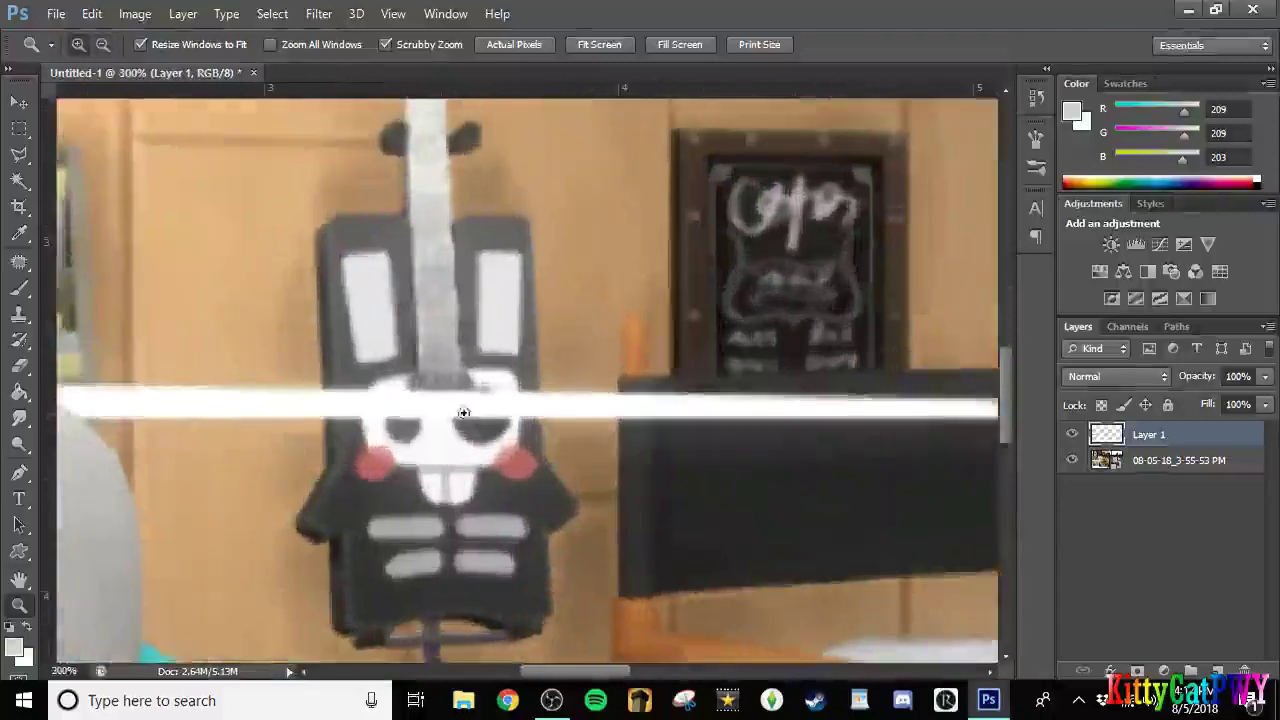
left_click(14, 648)
left_click(361, 427)
key("Return")
key("b")
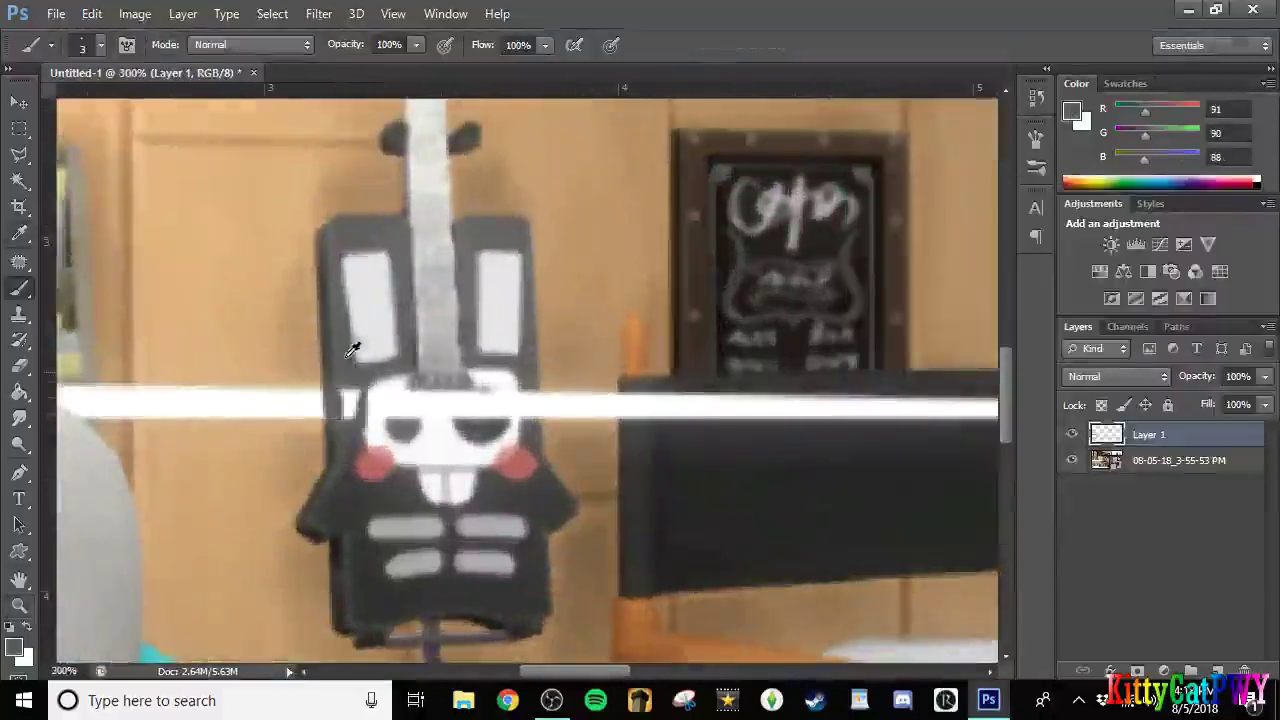
Repaint the bunny guitar's outer edge and eyes in RGB 71, 68, 64, and its opposite edge in RGB 98, 97, 97.
left_click(325, 402, "alt")
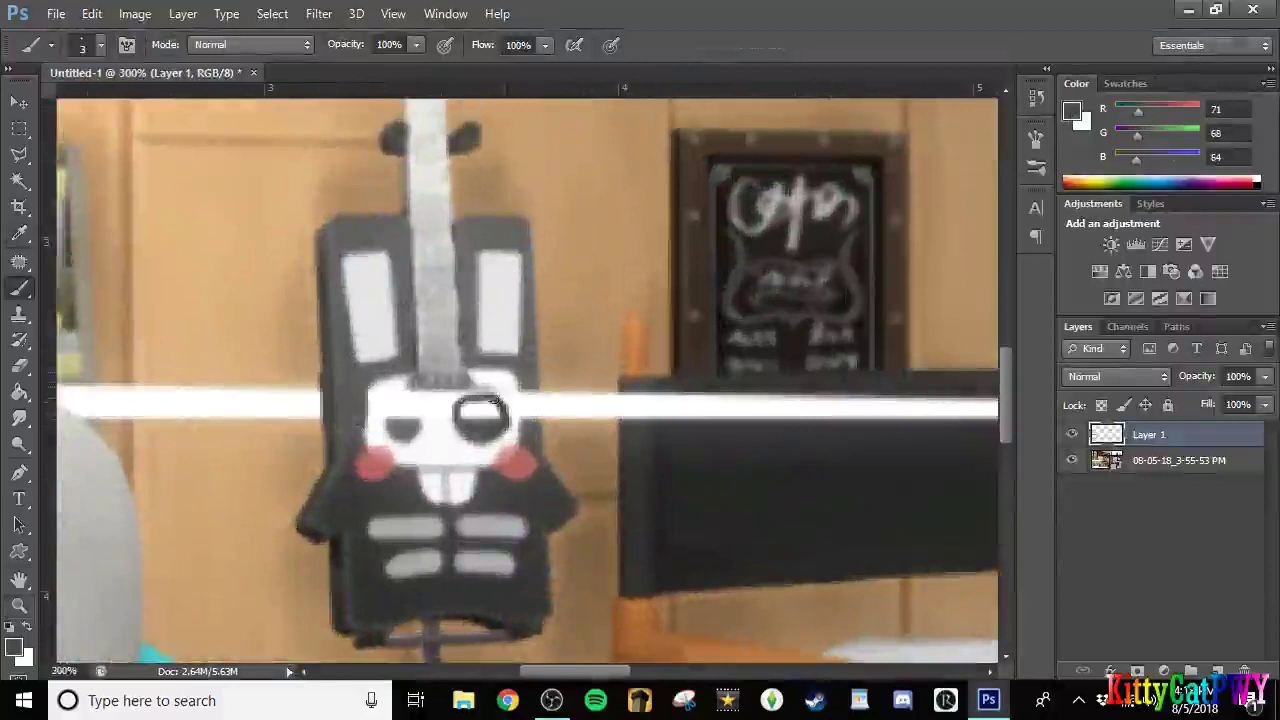
left_click_drag(480, 410, 486, 412)
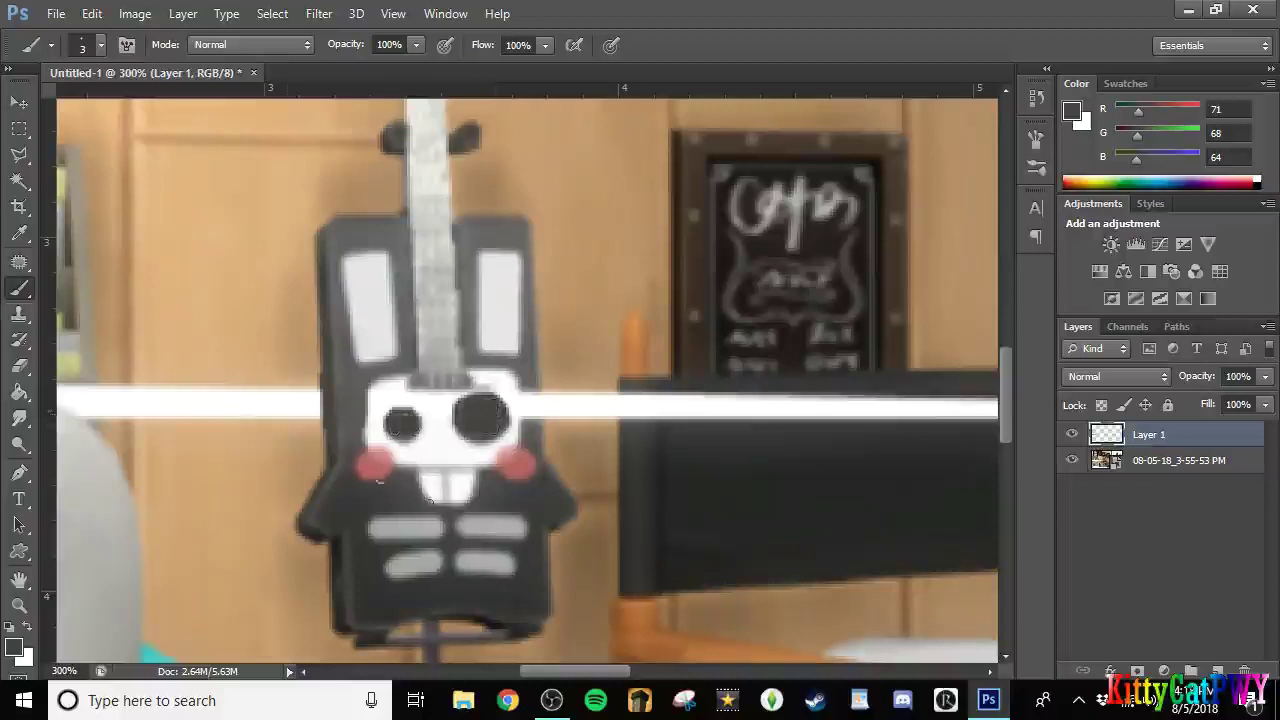
left_click(530, 380, "alt")
left_click_drag(530, 386, 527, 425)
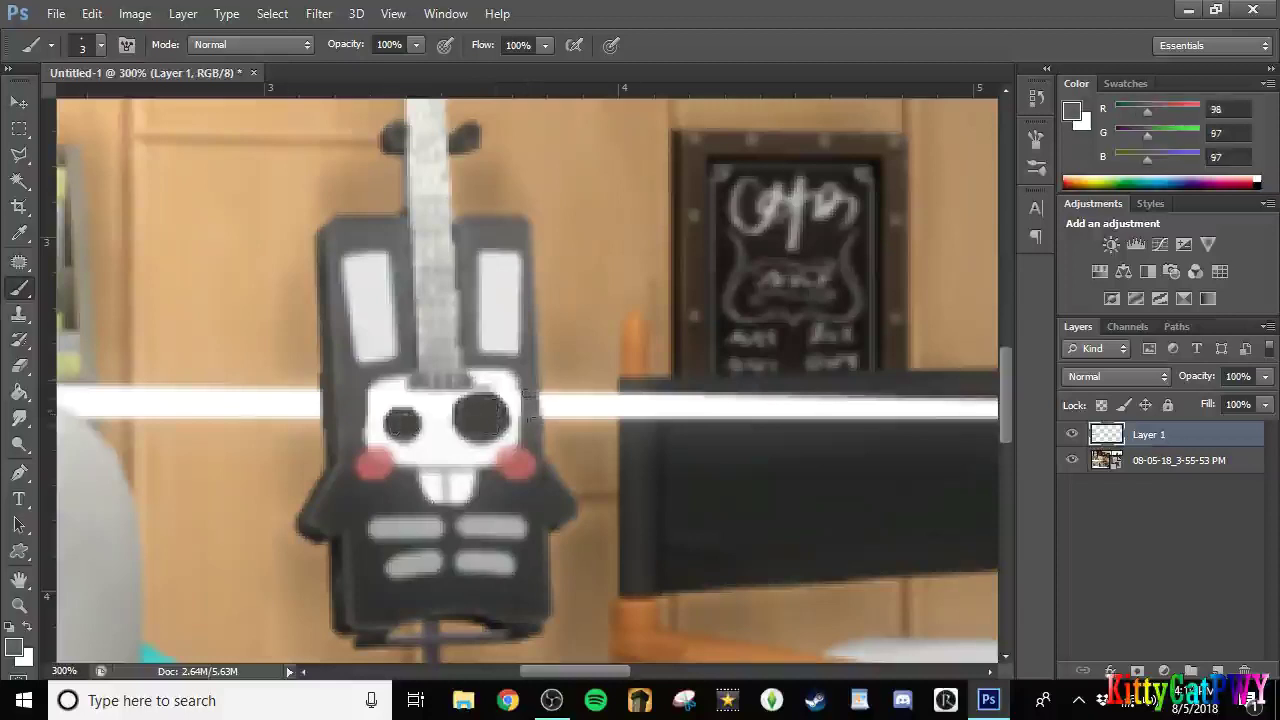
Clone the dark chair-back fabric over the white line across the director's chair with a 9 px Clone Stamp.
left_click_drag(600, 672, 636, 678)
left_click(19, 314)
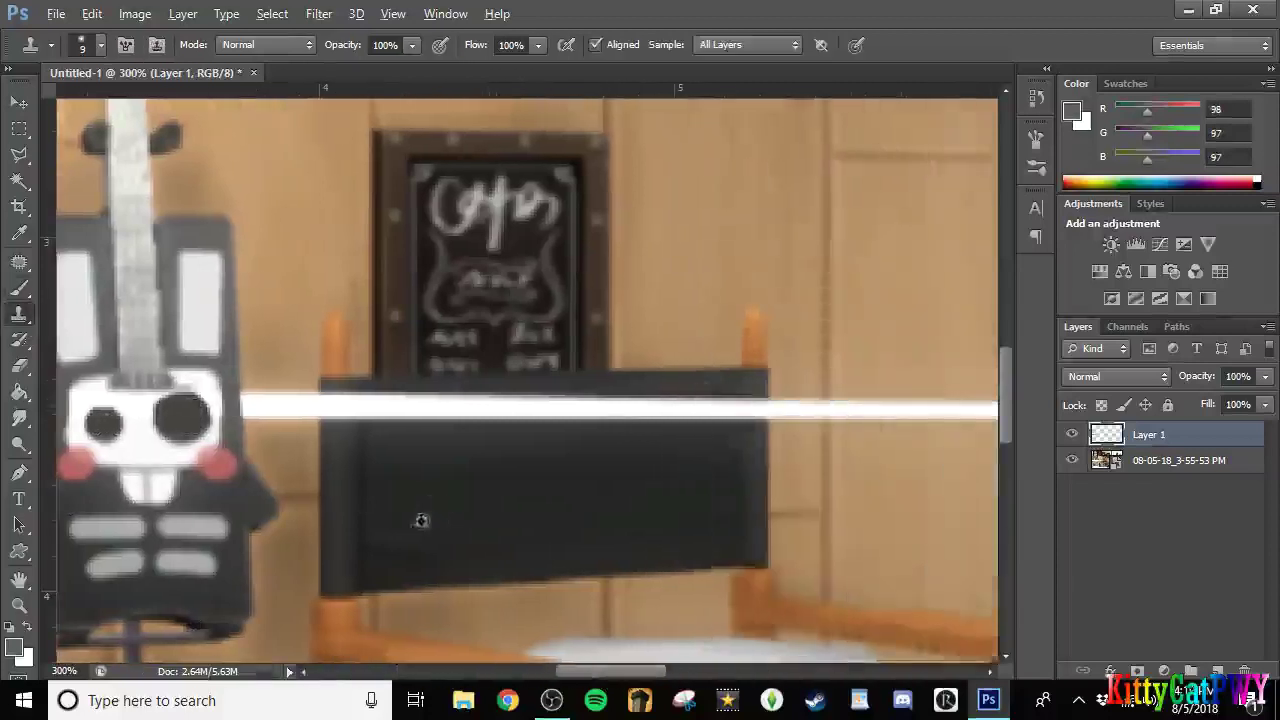
left_click(421, 521, "alt")
mouse_move(518, 446)
left_mouse_down()
mouse_move(541, 402)
mouse_move(463, 437)
mouse_move(446, 408)
left_mouse_up()
left_click_drag(694, 412, 610, 412)
mouse_move(474, 402)
left_mouse_down()
mouse_move(440, 430)
mouse_move(370, 402)
mouse_move(340, 422)
left_mouse_up()
left_click(660, 503, "alt")
mouse_move(702, 408)
left_mouse_down()
mouse_move(692, 402)
mouse_move(756, 407)
mouse_move(765, 428)
left_mouse_up()
mouse_move(421, 398)
left_mouse_down()
mouse_move(331, 397)
mouse_move(340, 434)
left_mouse_up()
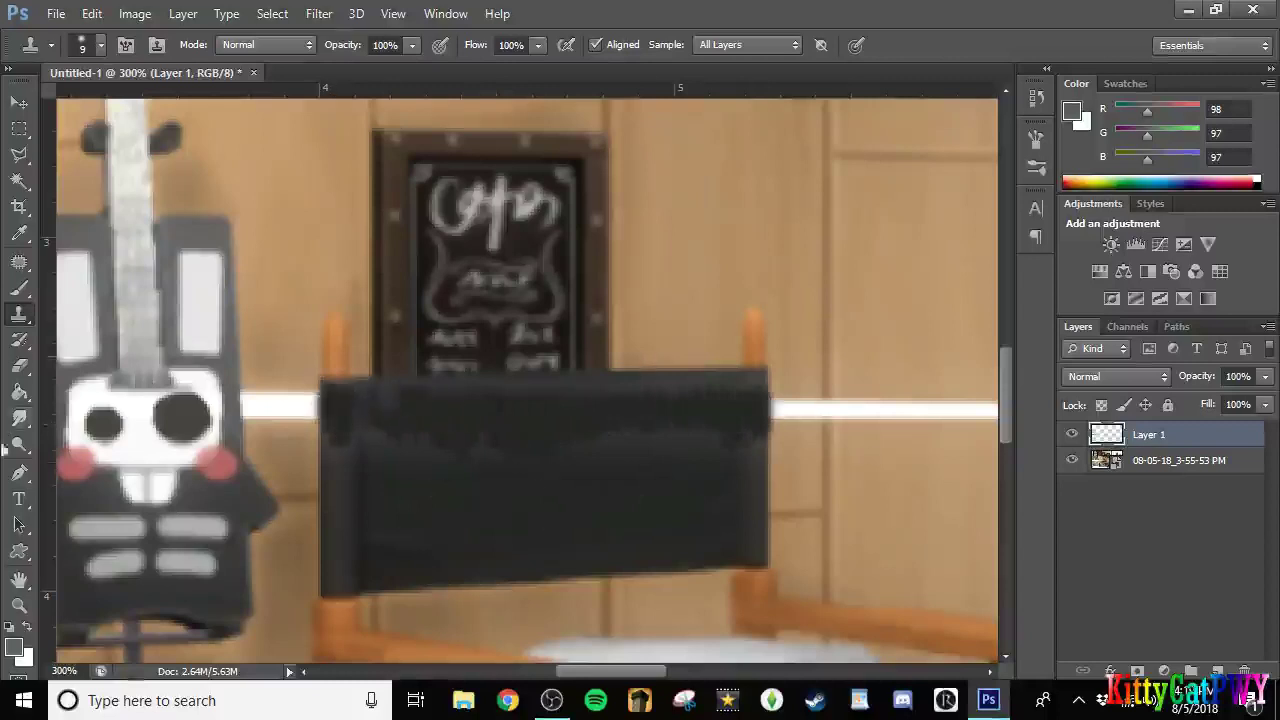
Blend the cloned area of the chair back with a 9 px Smudge tip at 50% strength.
left_click(19, 419)
right_click(524, 412)
mouse_move(474, 443)
left_mouse_down()
mouse_move(596, 425)
mouse_move(599, 446)
mouse_move(493, 430)
left_mouse_up()
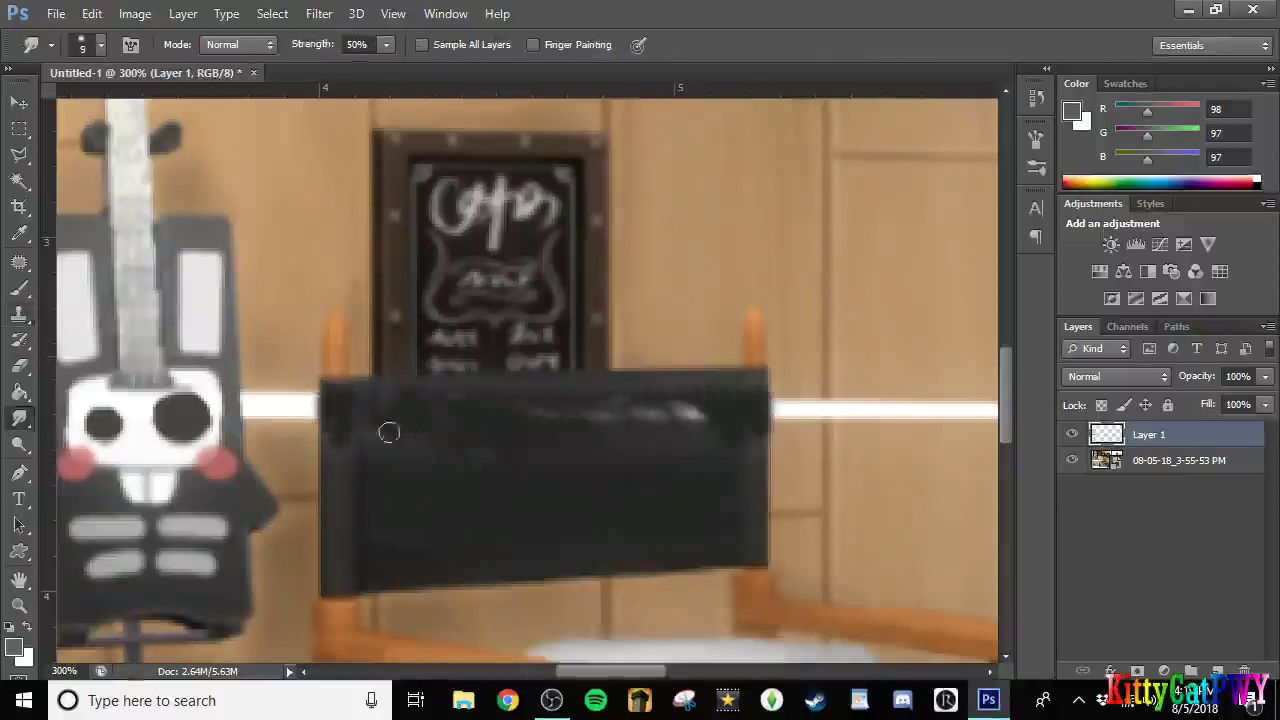
mouse_move(577, 424)
left_mouse_down()
mouse_move(750, 415)
mouse_move(691, 413)
mouse_move(631, 457)
mouse_move(691, 414)
mouse_move(596, 396)
mouse_move(636, 406)
left_mouse_up()
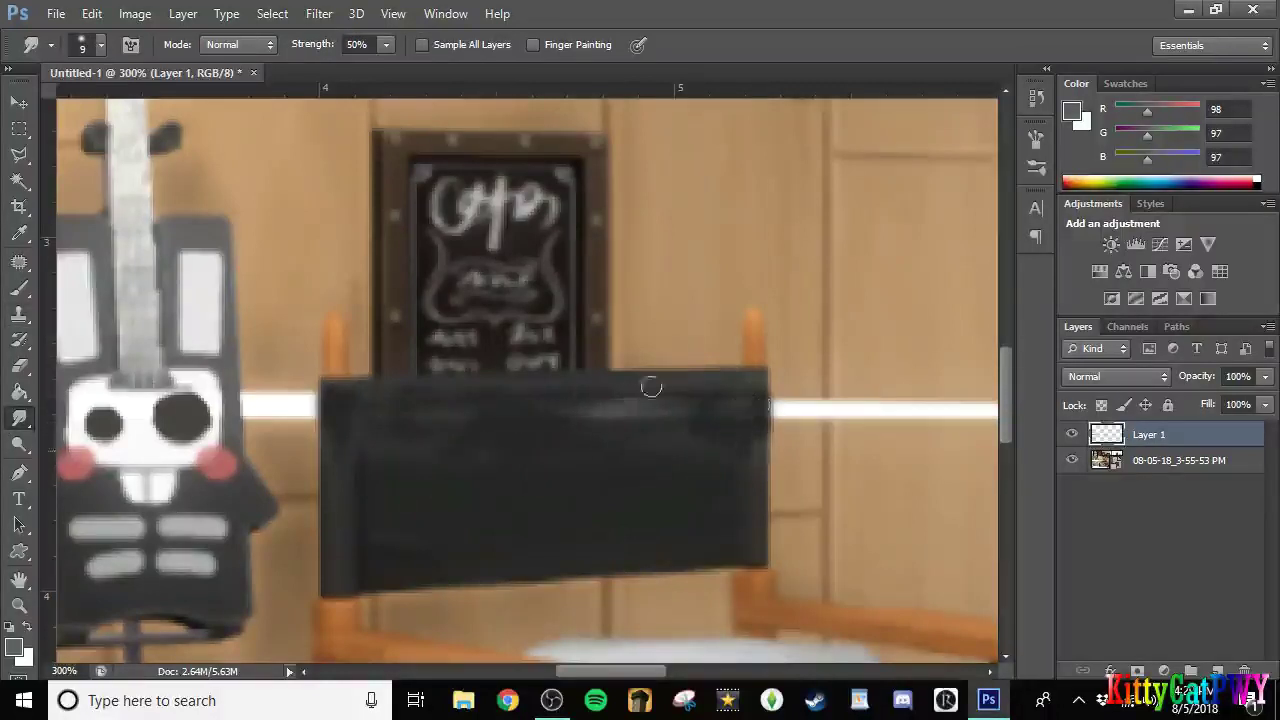
Cover the remaining light streaks on the chair back with a 9 px brush in sampled RGB 39, 39, 39.
left_click(14, 647)
left_click(24, 288)
right_click(560, 412)
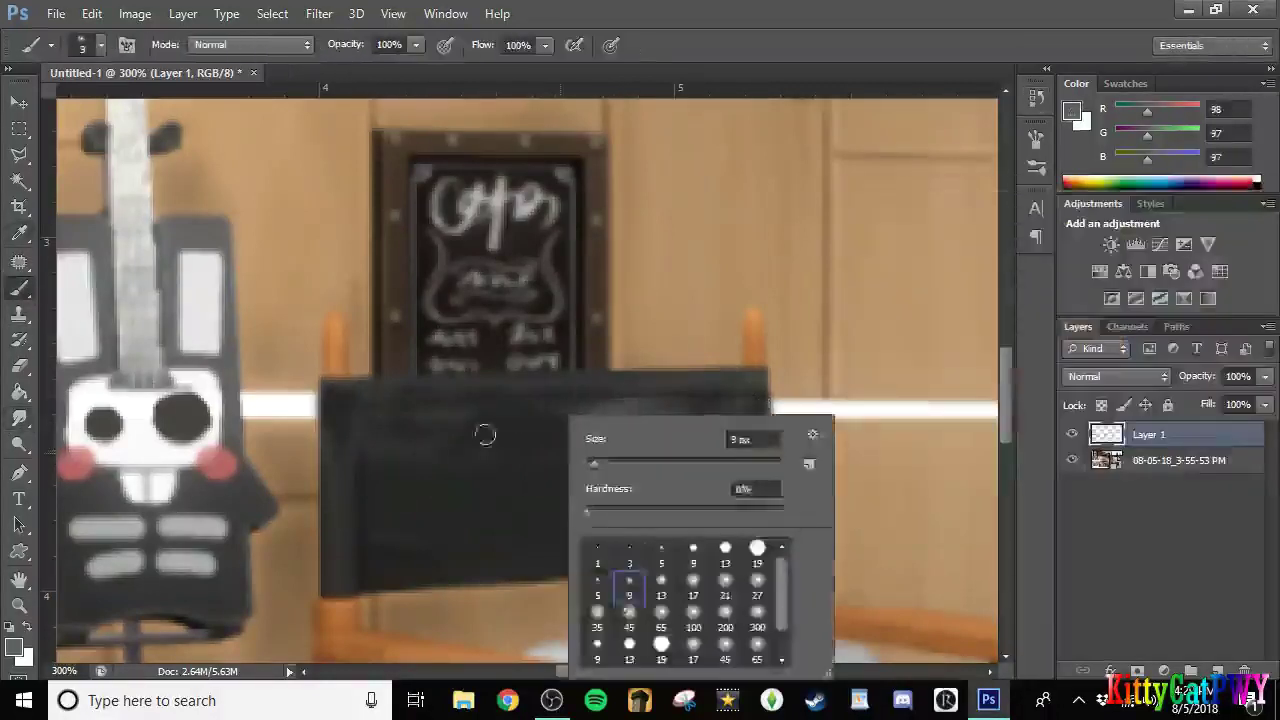
left_click(486, 434)
left_click(550, 458)
key("ctrl+z")
left_click(606, 436, "alt")
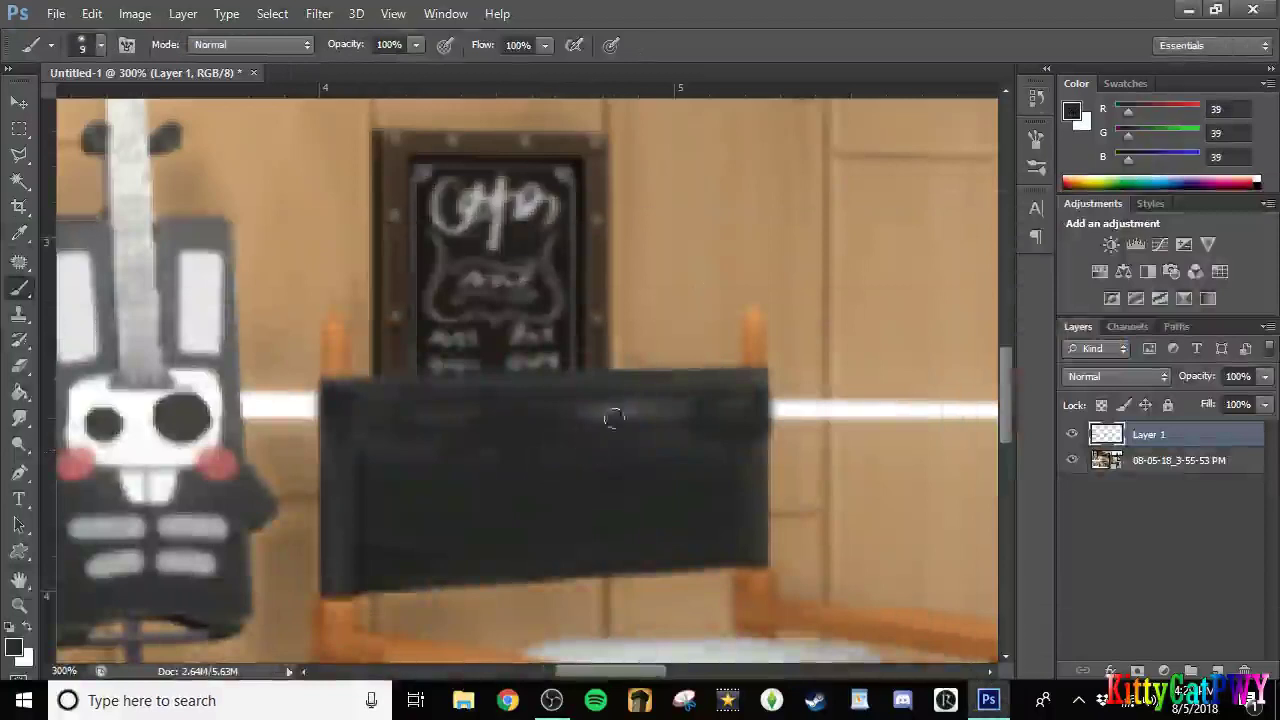
left_click_drag(614, 418, 749, 408)
Even out the chair back's upper edge and repaint the side band nearest the guitar in sampled RGB 51, 49, 50.
key("z")
left_click_drag(394, 440, 260, 440)
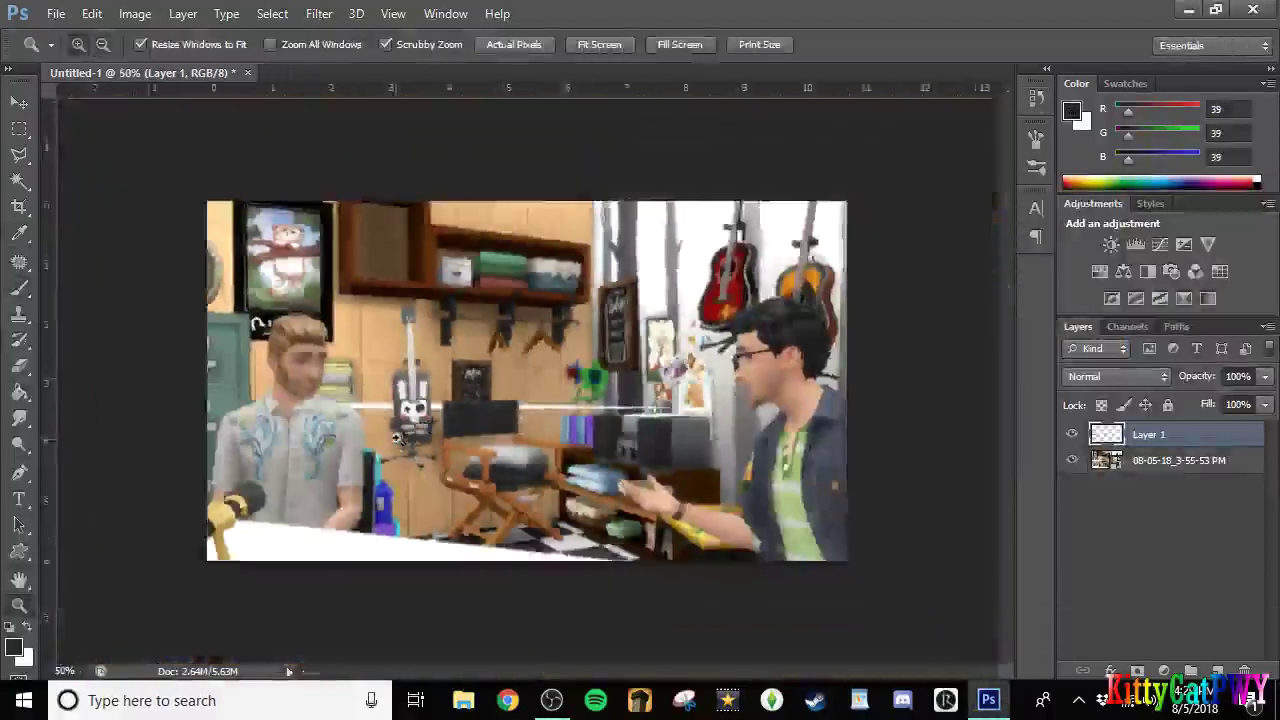
left_click_drag(435, 398, 620, 396)
left_click_drag(1006, 385, 1006, 440)
left_click_drag(600, 671, 637, 671)
left_click_drag(1006, 448, 1006, 424)
left_click(19, 418)
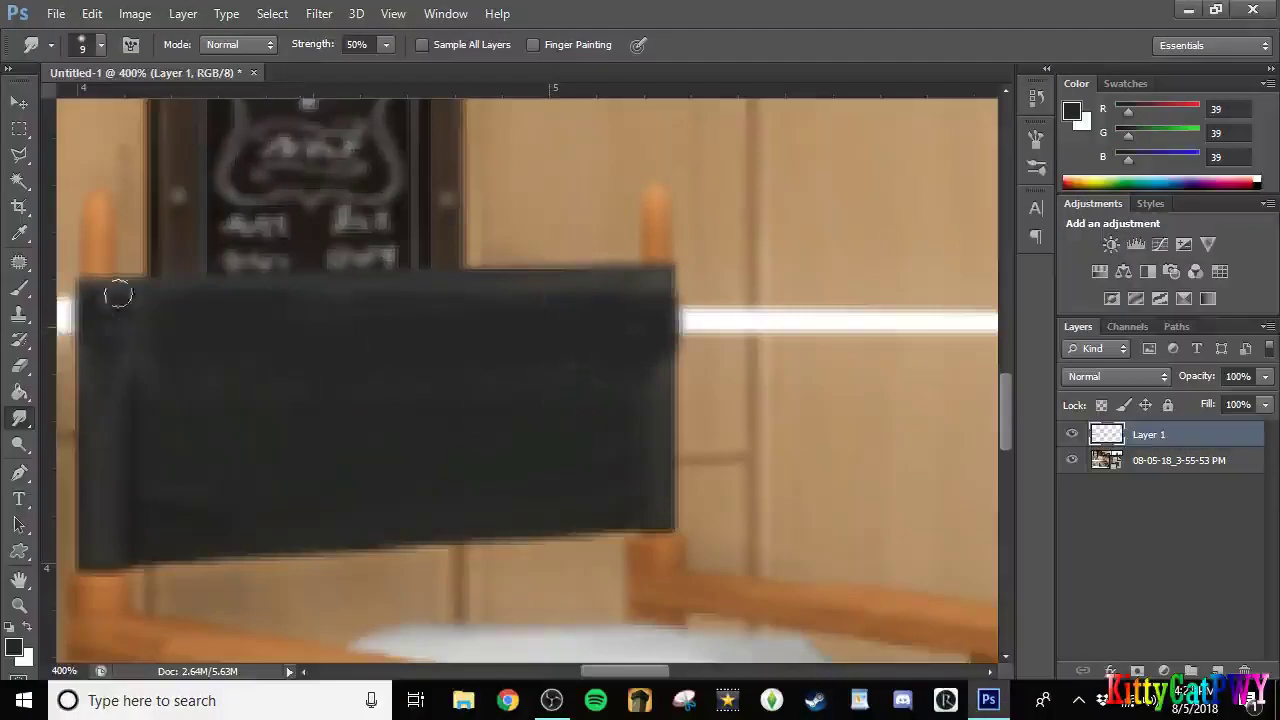
key("b")
left_click(102, 337, "alt")
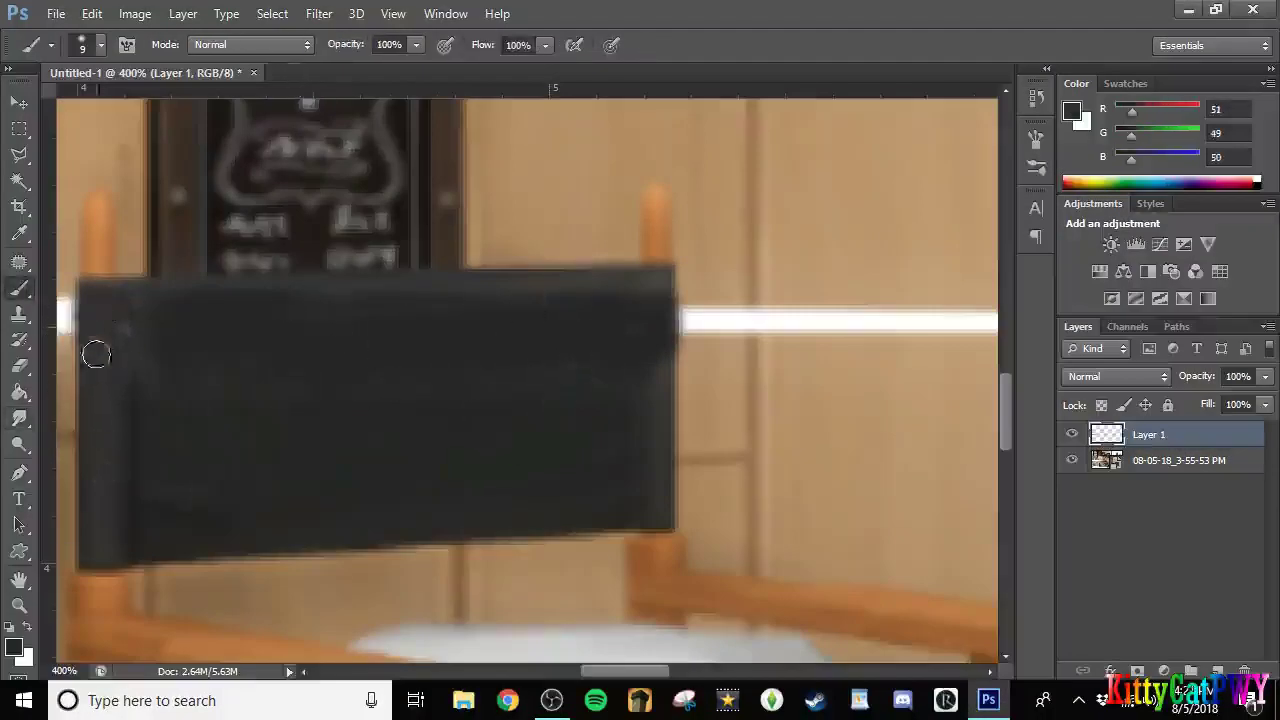
Draw the chair back's dark fold line in RGB 33, 32, 33 with a 3 px brush and paint the far side band in RGB 61, 59, 58.
left_click(145, 410, "alt")
right_click(185, 410)
left_click(248, 553)
left_click_drag(131, 287, 133, 397)
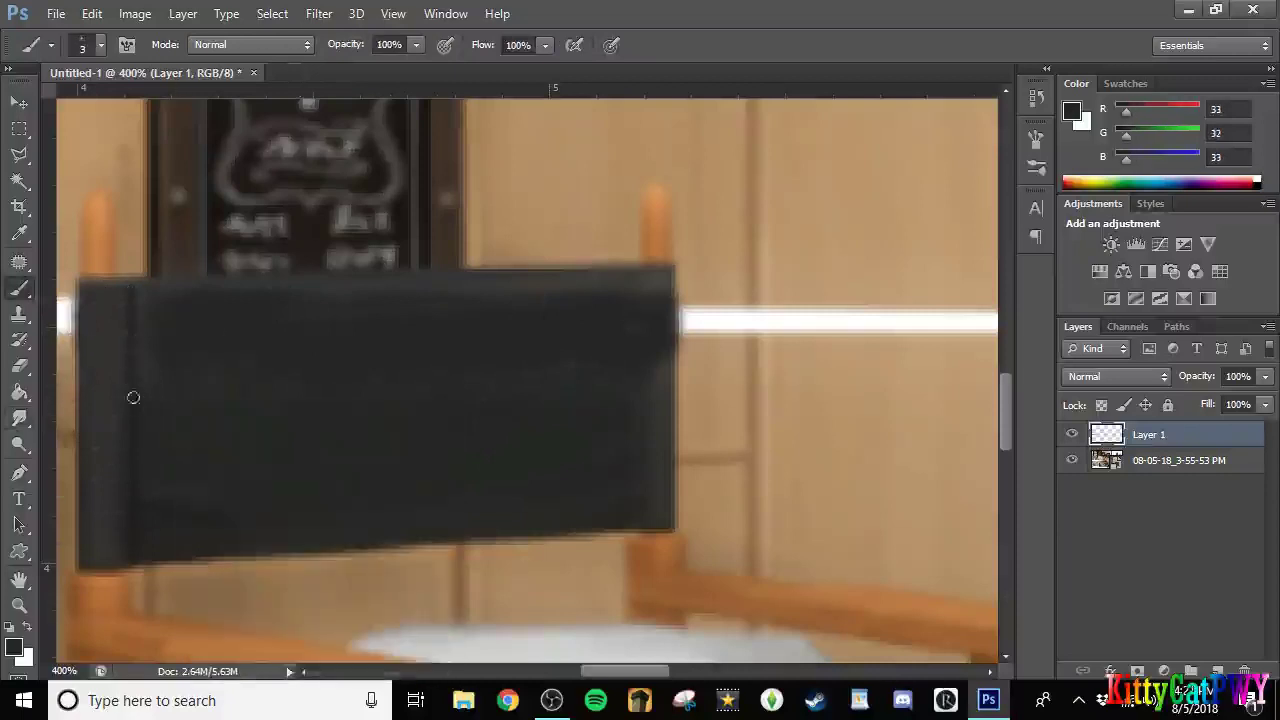
left_click(656, 395, "alt")
left_click_drag(652, 324, 651, 392)
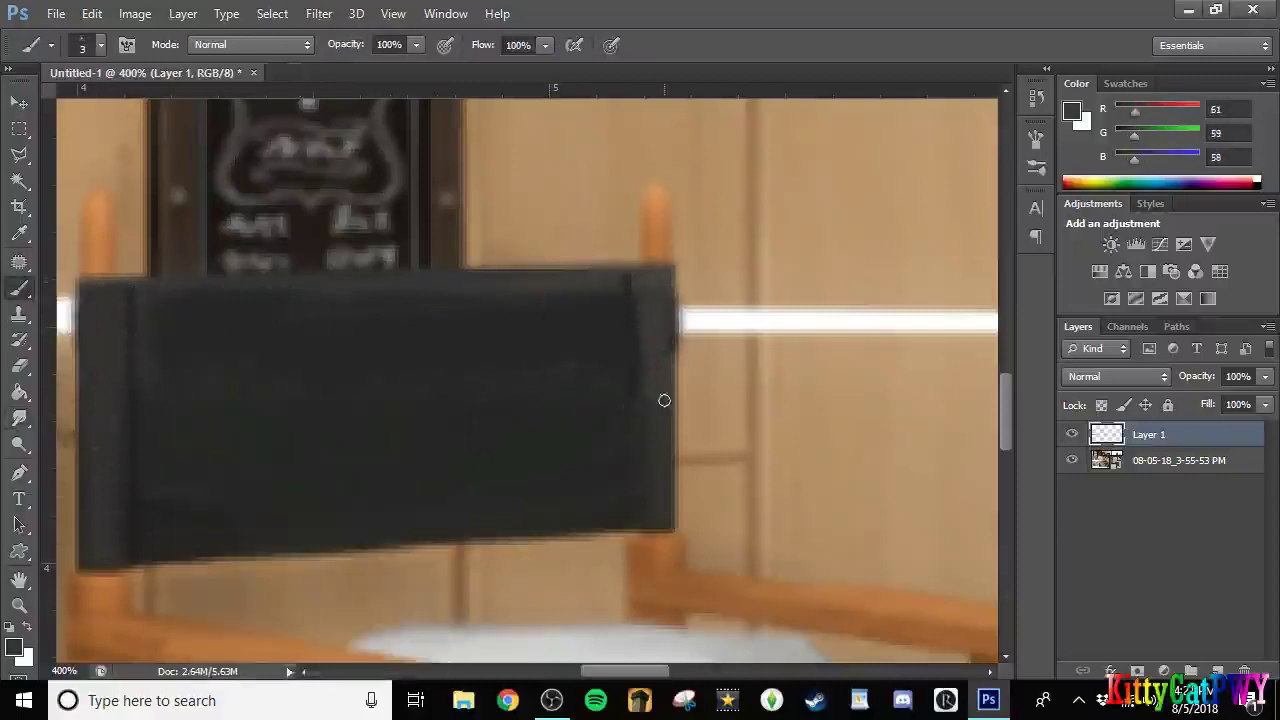
Soften the repainted side bands of the chair back with the Blur tool.
left_click(20, 418)
right_click(248, 410)
right_click(25, 418)
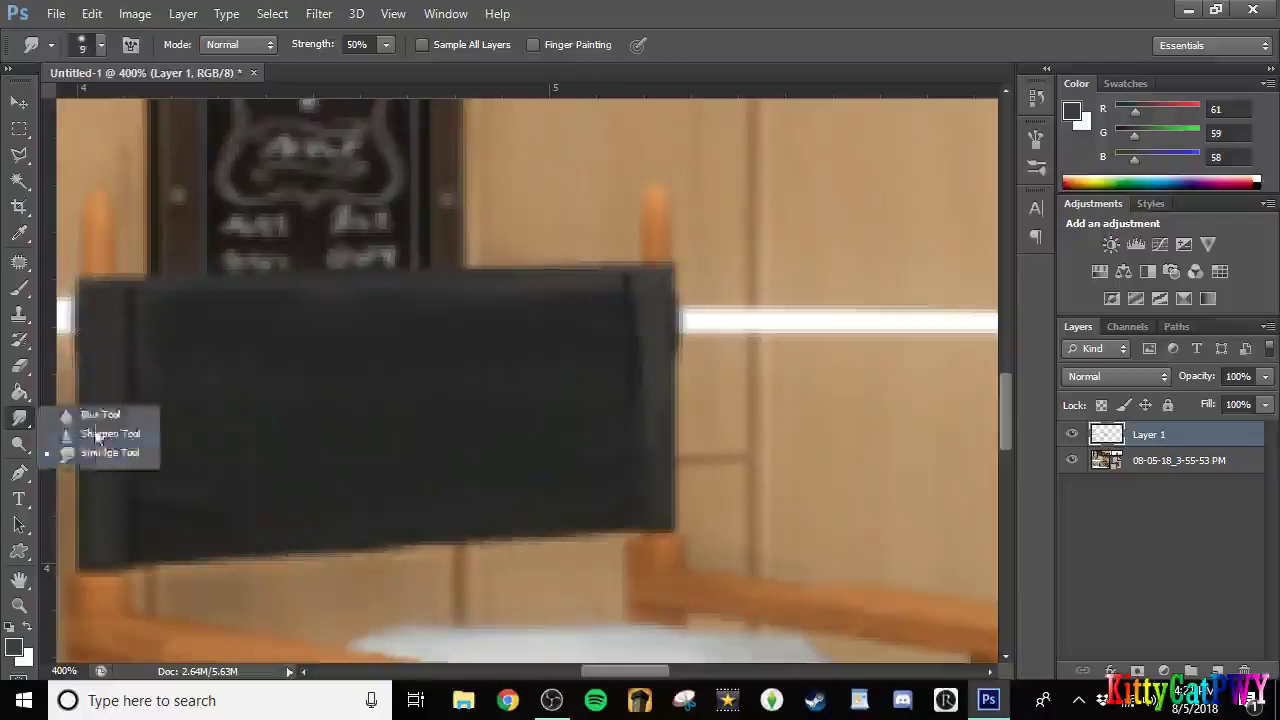
left_click(98, 416)
Extend the two flower stems across the white line with the 3 px brush in sampled brown RGB 124, 105, 83.
left_click(19, 605)
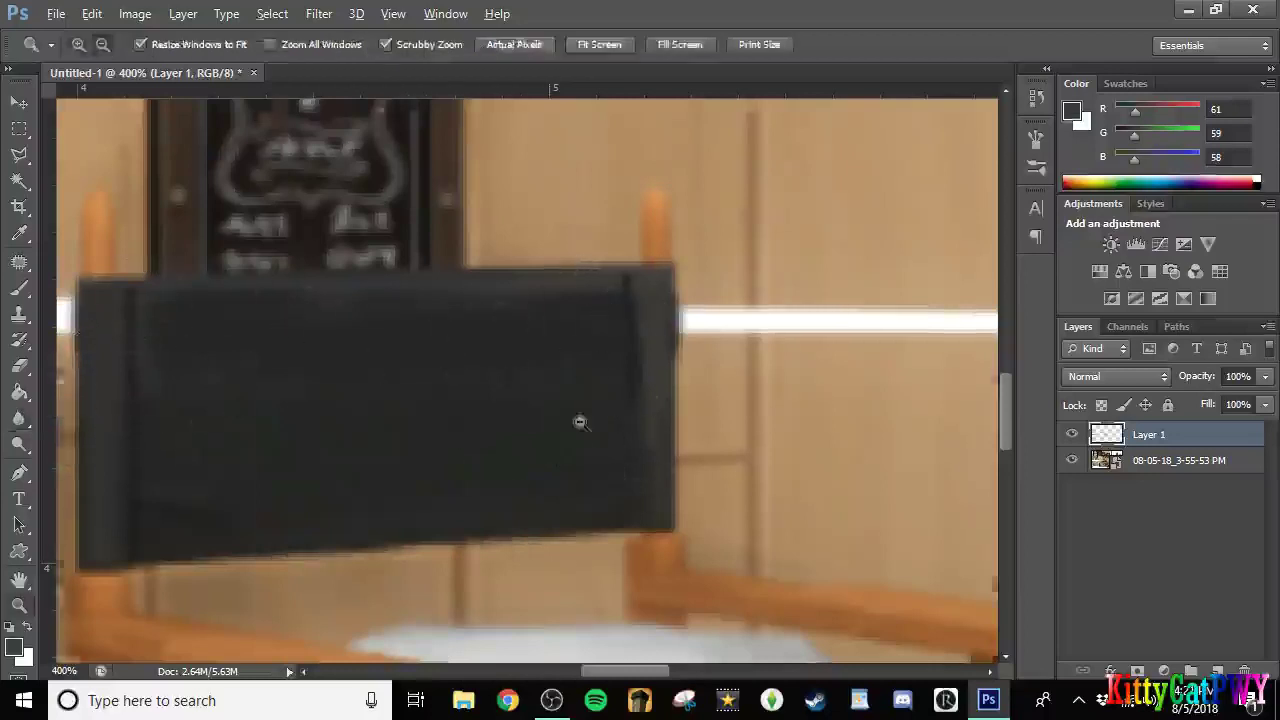
left_click(580, 422, "alt")
left_click(580, 422, "alt")
left_click(580, 422, "alt")
left_click(565, 415)
left_click(565, 415)
left_click(563, 414)
left_click(14, 647)
left_click(445, 372)
key("Return")
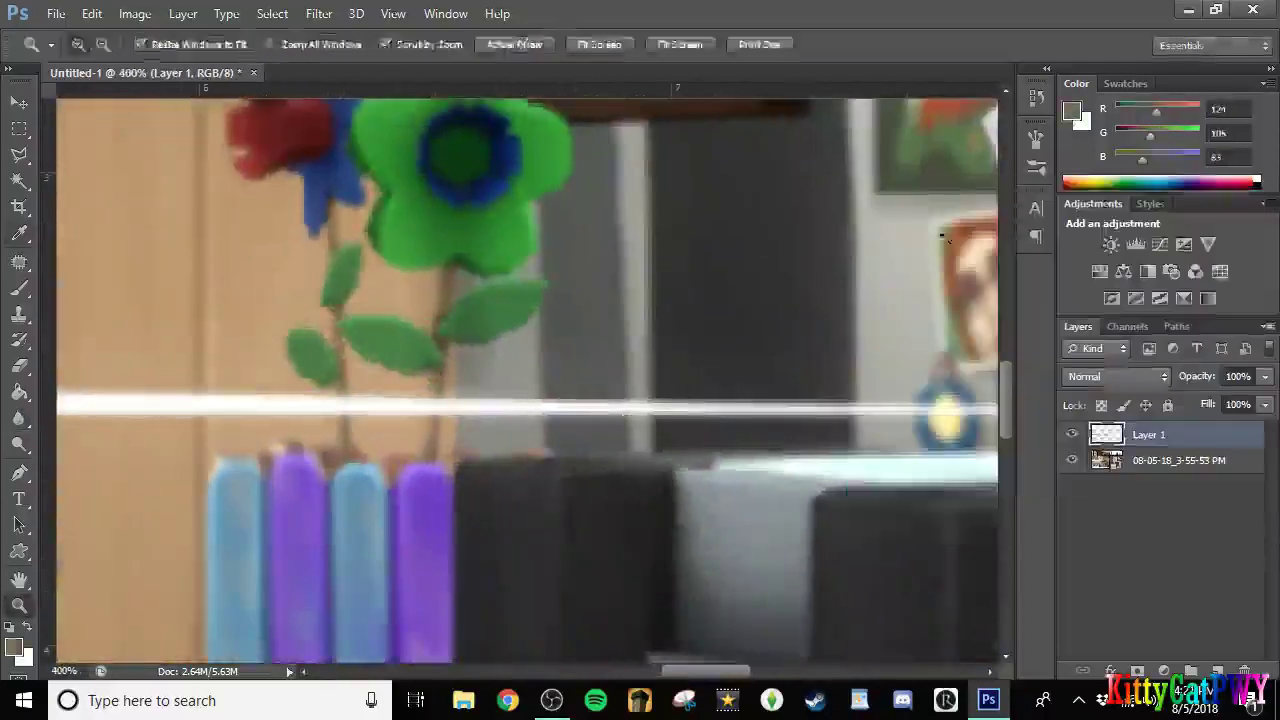
key("b")
Paint out the line on the blue ornament in RGB 83, 110, 135, the strip beside it in 89, 88, 87 and the wall in 182, 182, 176.
scroll(494, 406, "right", 5)
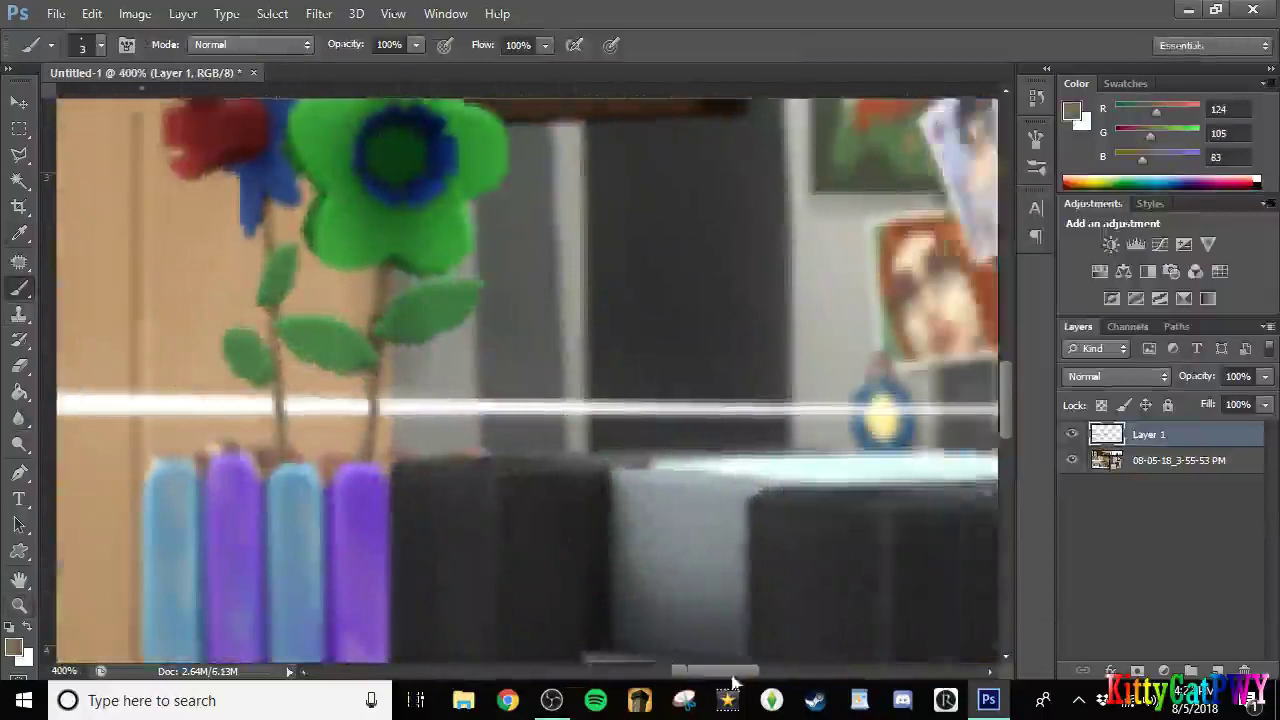
left_click(494, 406, "alt")
left_click(516, 408, "alt")
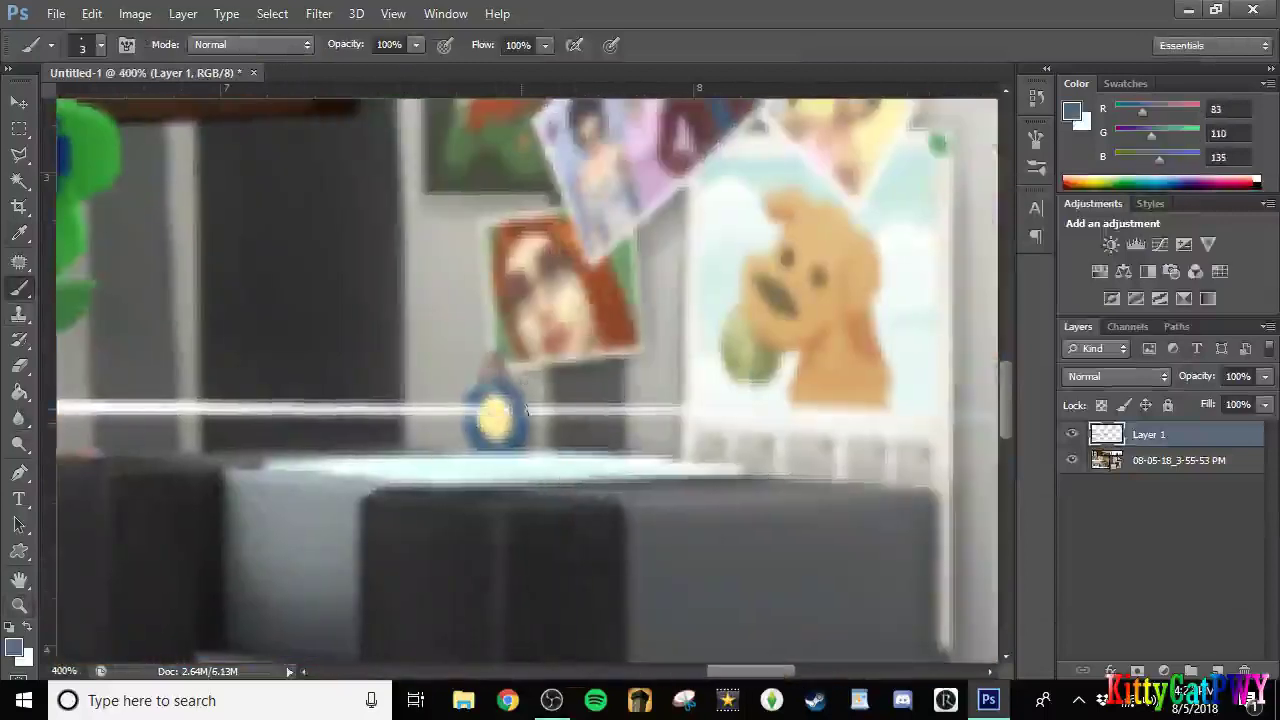
left_click(562, 411, "alt")
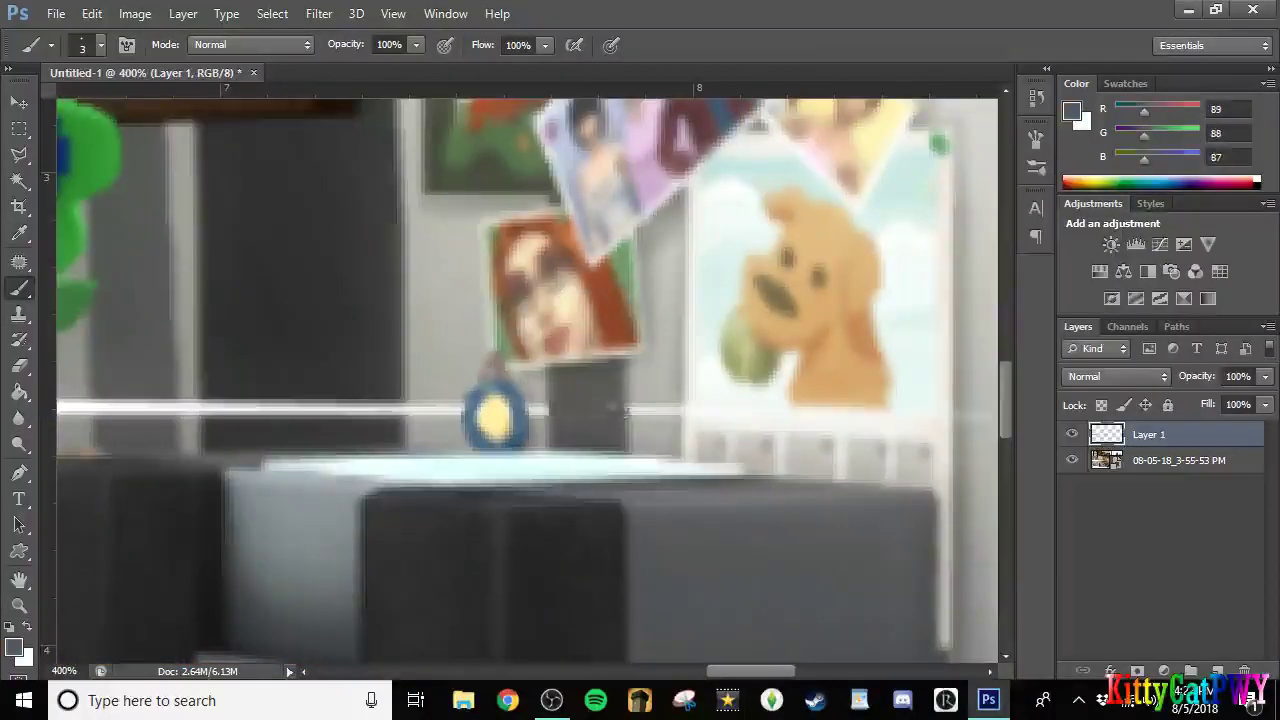
left_click(660, 380, "alt")
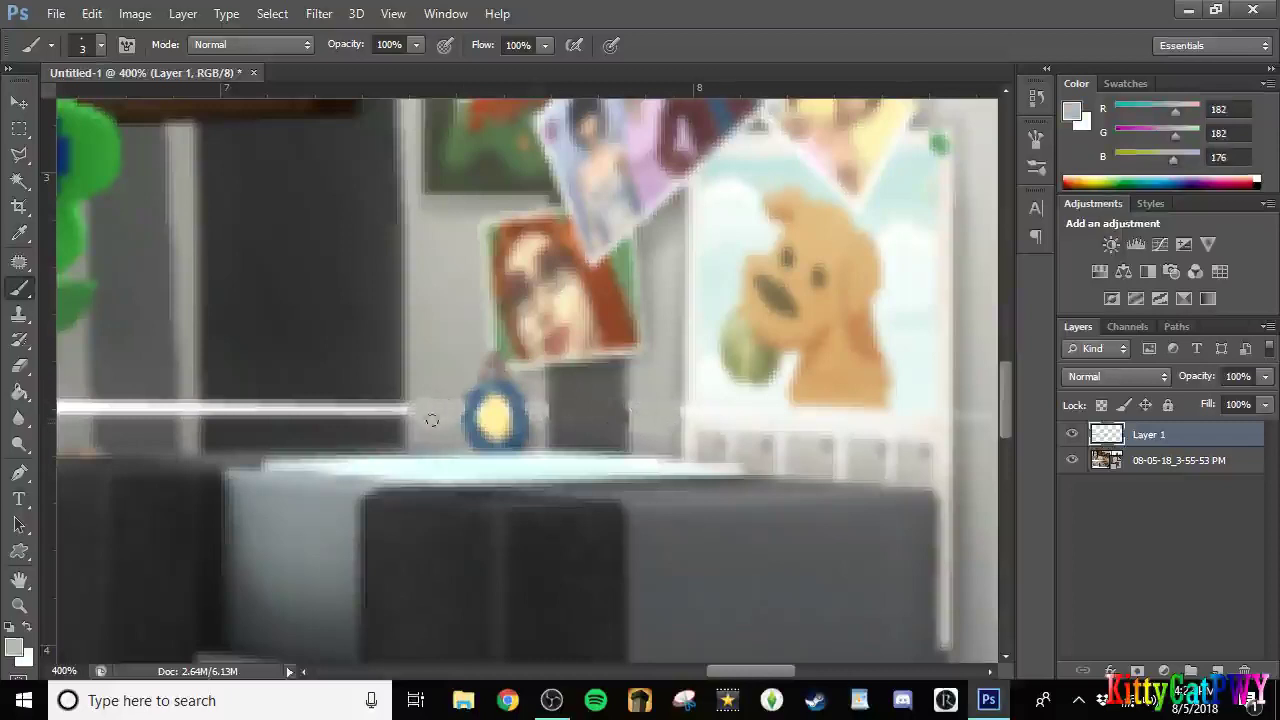
Paint over the white line across the wide dark wall panel in sampled RGB 50, 52, 50.
left_click(205, 400, "alt")
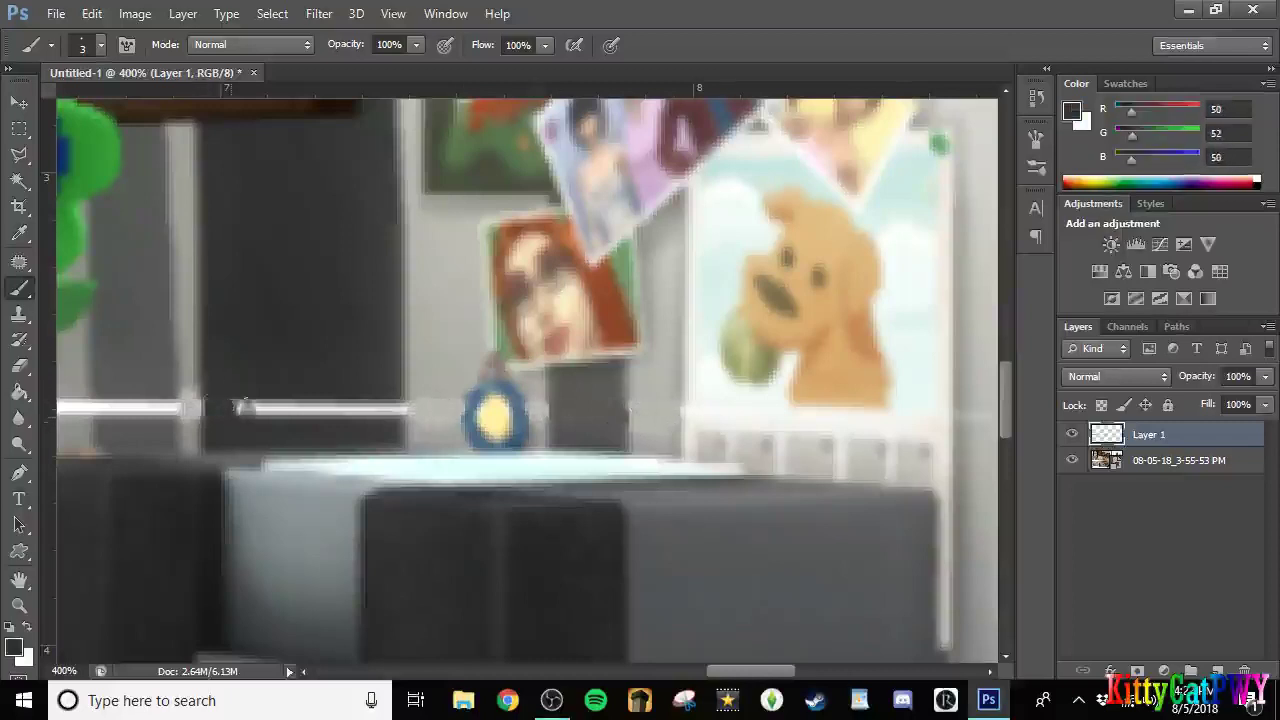
left_click_drag(243, 406, 266, 407)
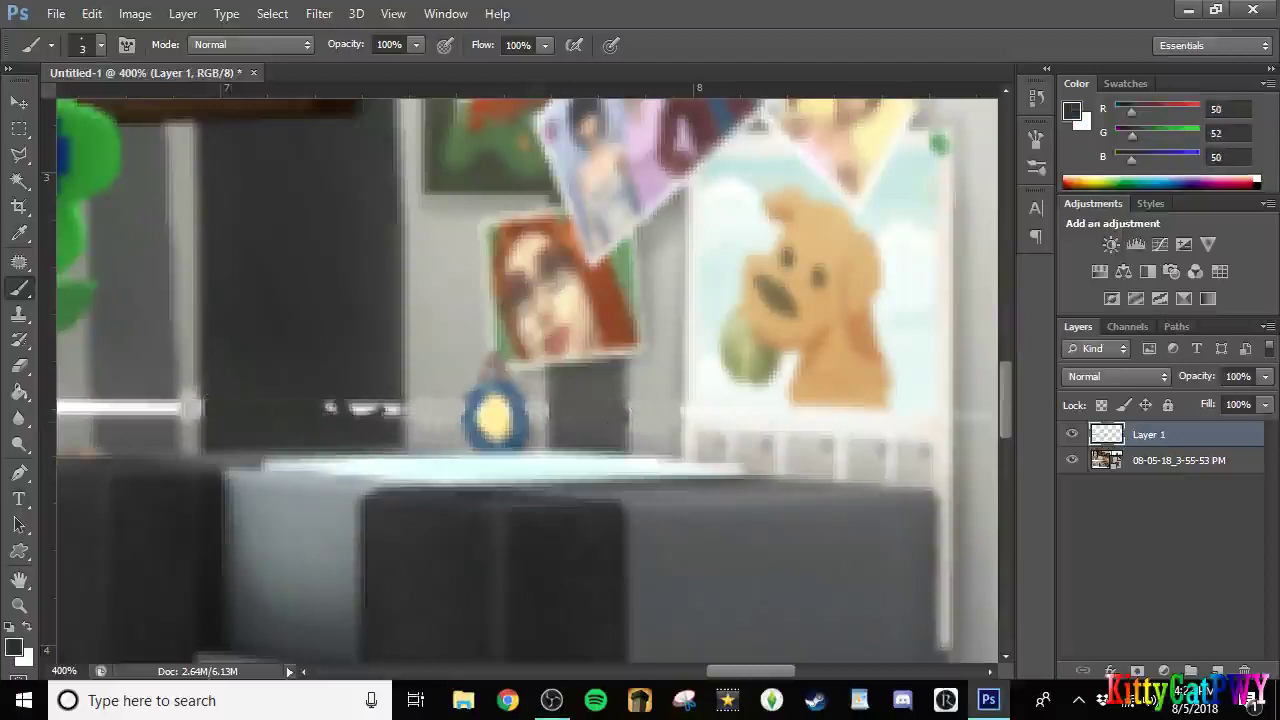
left_click_drag(345, 410, 363, 408)
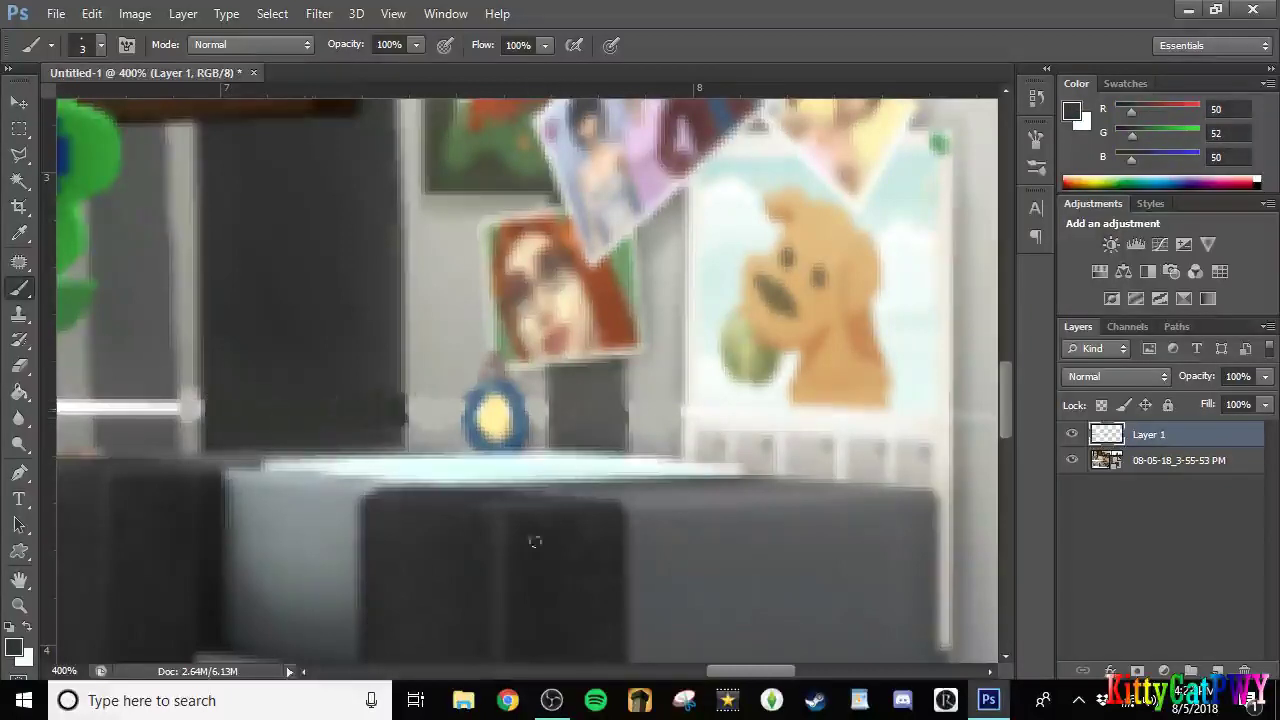
Paint out the line on the narrow grey panel in RGB 87, 87, 87 and on the lighter wall beside the flowers in RGB 143, 143, 138.
scroll(600, 512, "left", 5)
left_click(600, 343, "alt")
left_click_drag(611, 394, 611, 427)
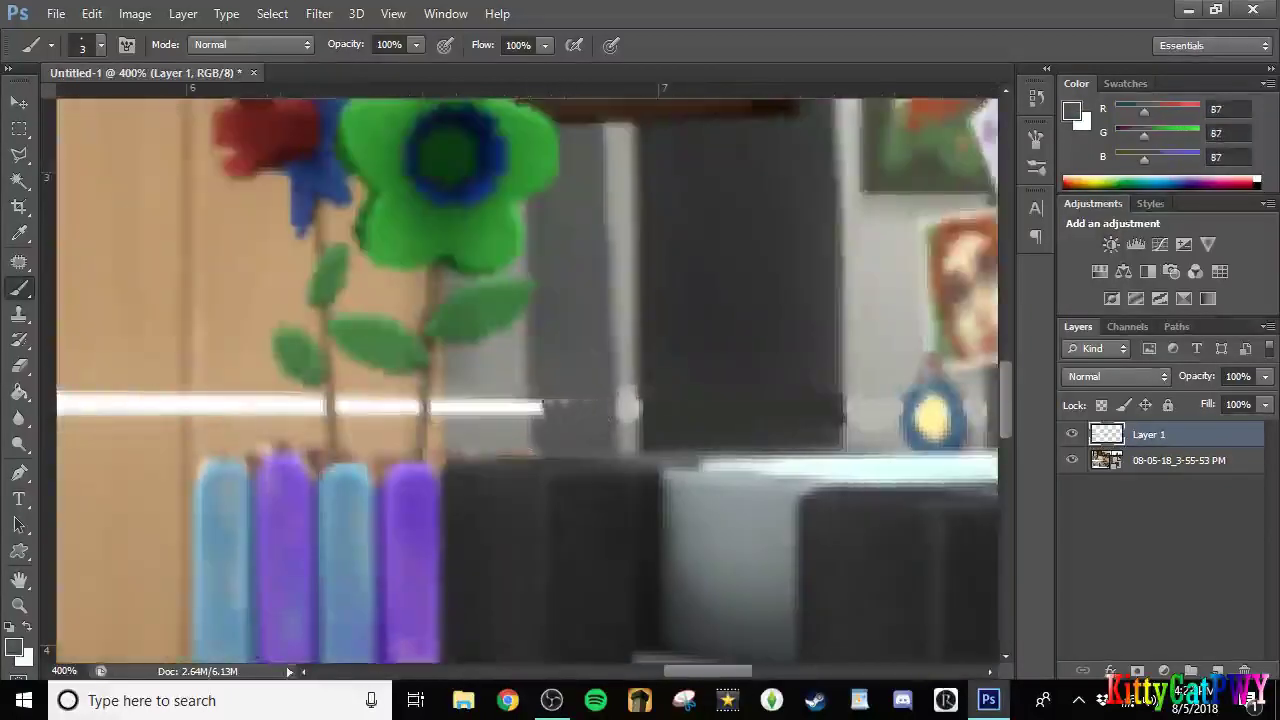
left_click(488, 363, "alt")
left_click_drag(505, 408, 471, 410)
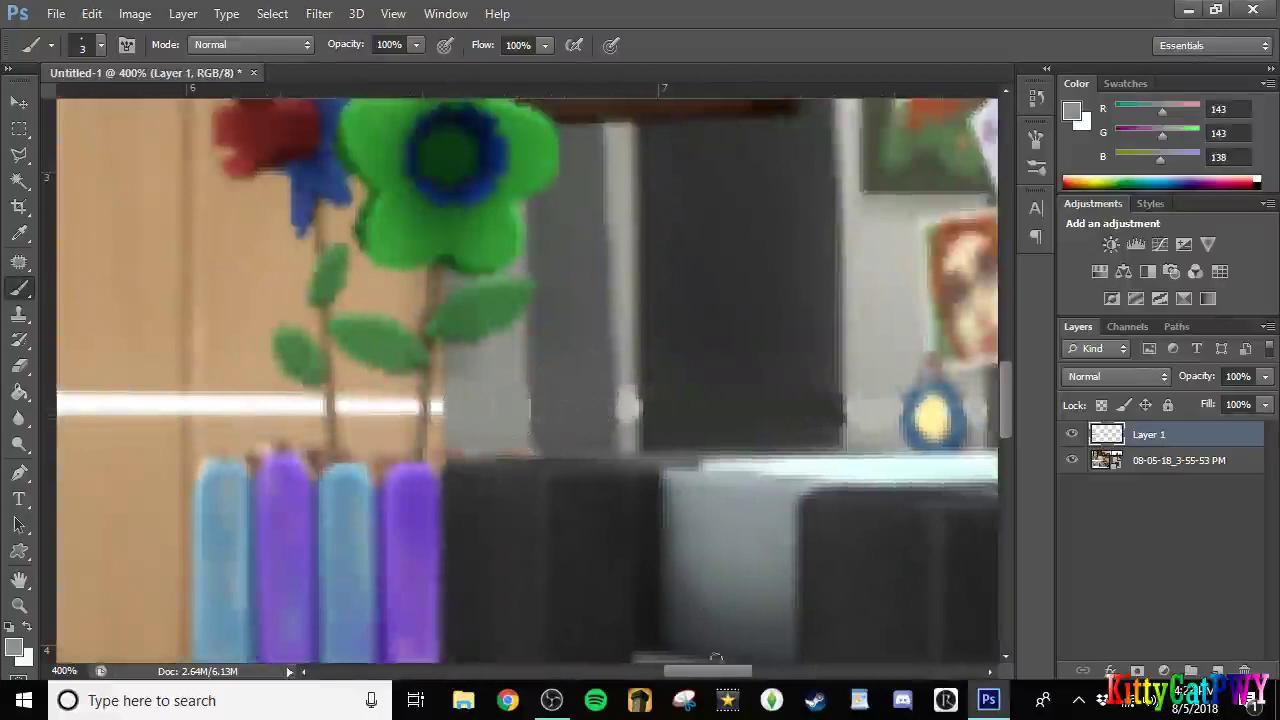
Cover the faint line remnants around the puppy poster and touch up its lower part in sampled white RGB 249, 253, 251.
scroll(710, 672, "right", 8)
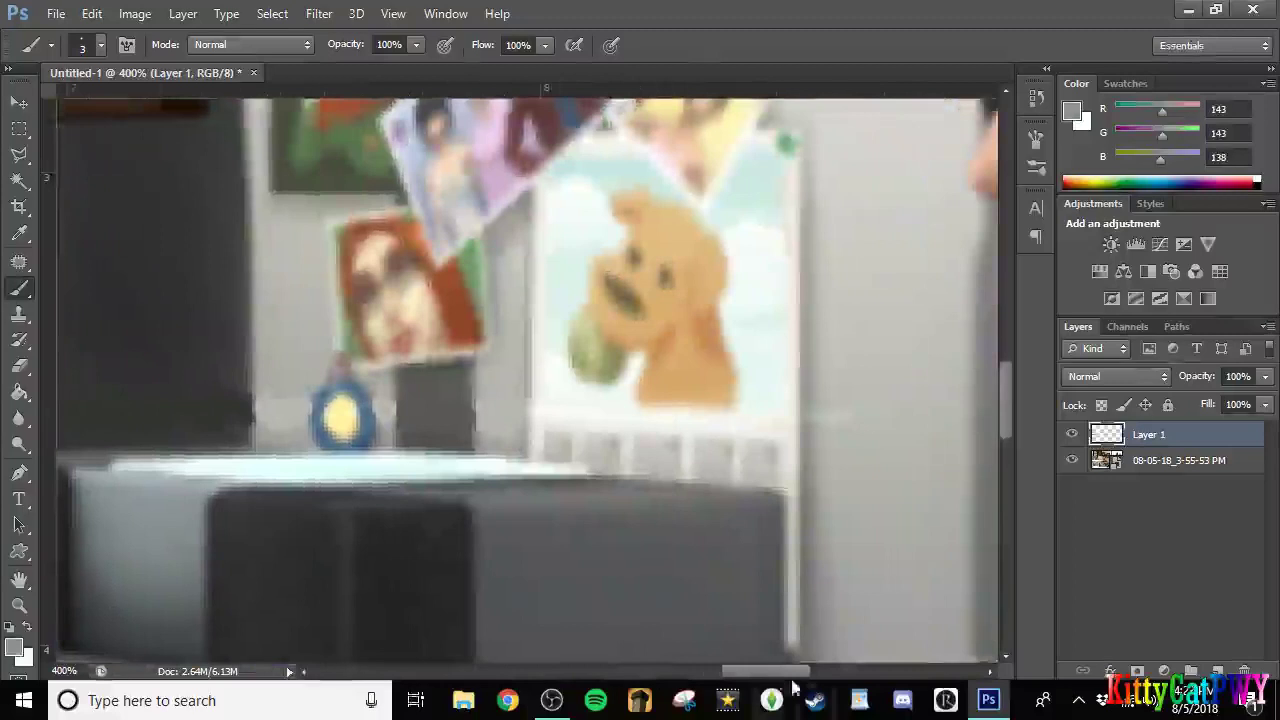
left_click(617, 403, "alt")
left_click(323, 397, "alt")
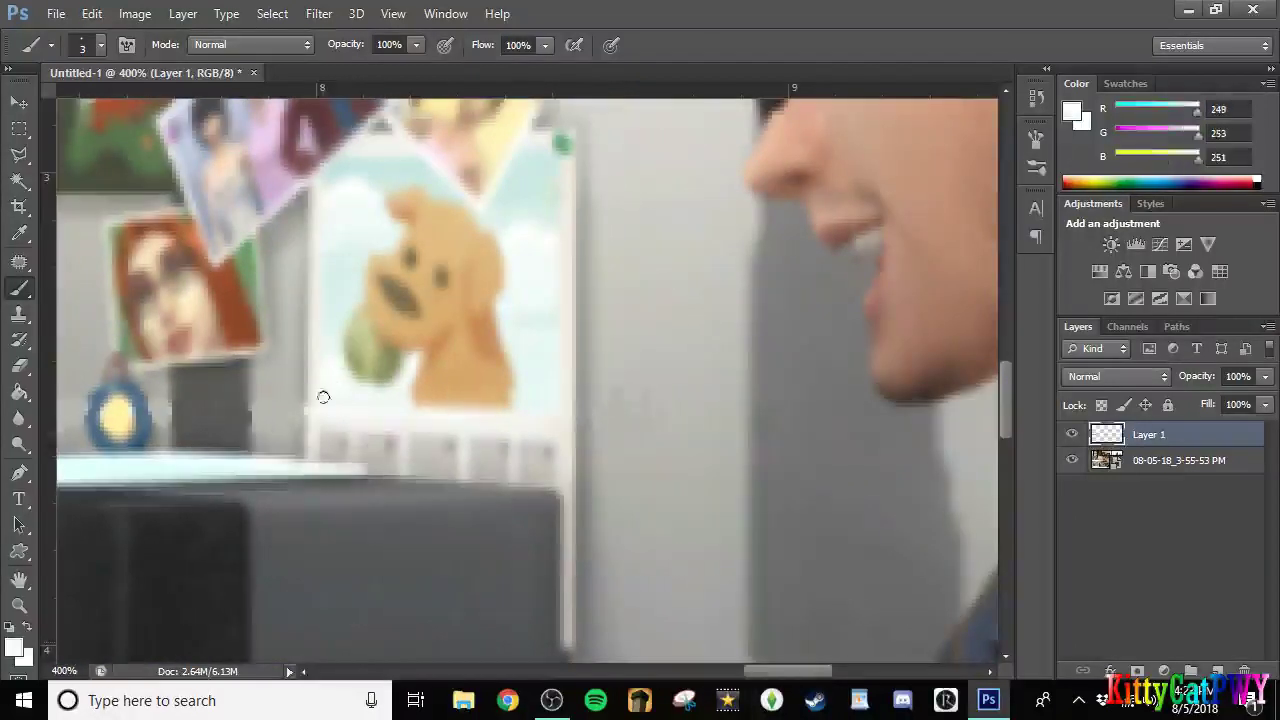
Clean up the puppy poster's side edge with a 1 px brush in sampled grey RGB 183, 184, 176.
left_click(305, 366, "alt")
right_click(309, 362)
double_click(346, 497)
left_click_drag(307, 405, 307, 428)
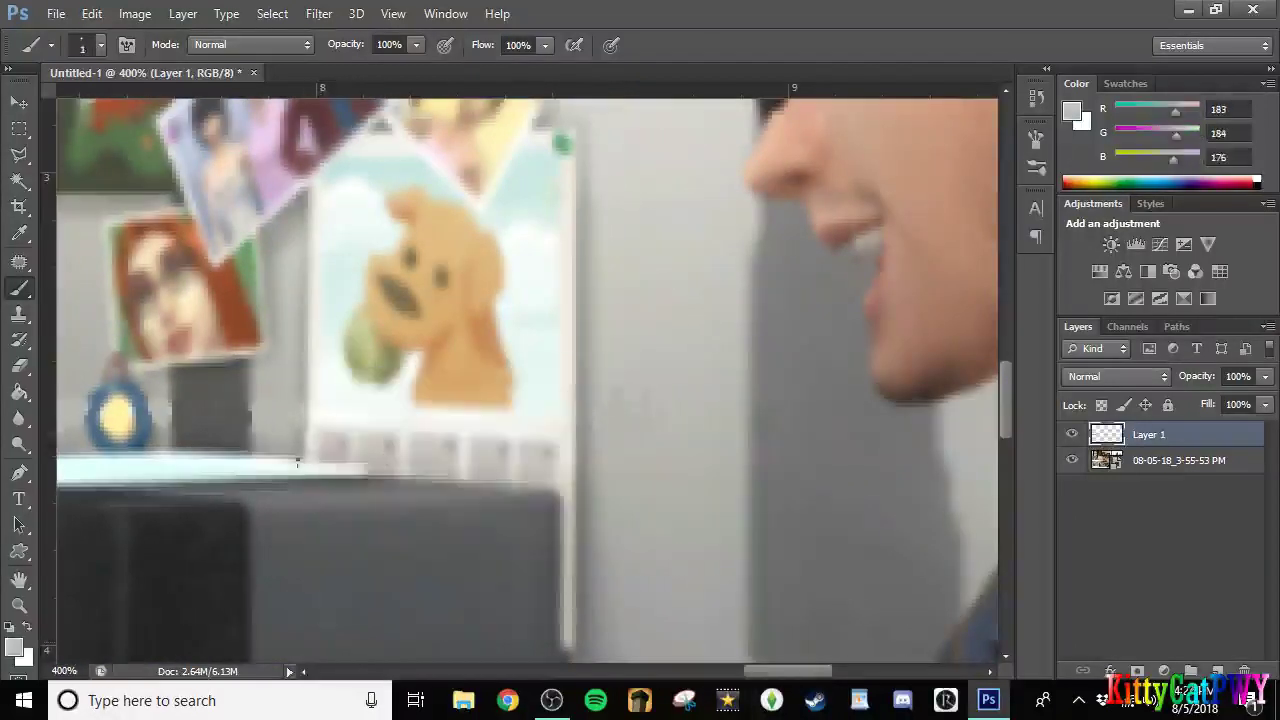
Clone the wood panelling over the white line between the chair and the flowers with a 9 px Clone Stamp, removing the stray white patches.
left_click_drag(778, 672, 664, 676)
left_click(380, 450, "alt")
left_click(19, 314)
left_click(362, 269, "alt")
mouse_move(365, 340)
left_mouse_down()
mouse_move(372, 407)
mouse_move(619, 405)
left_mouse_up()
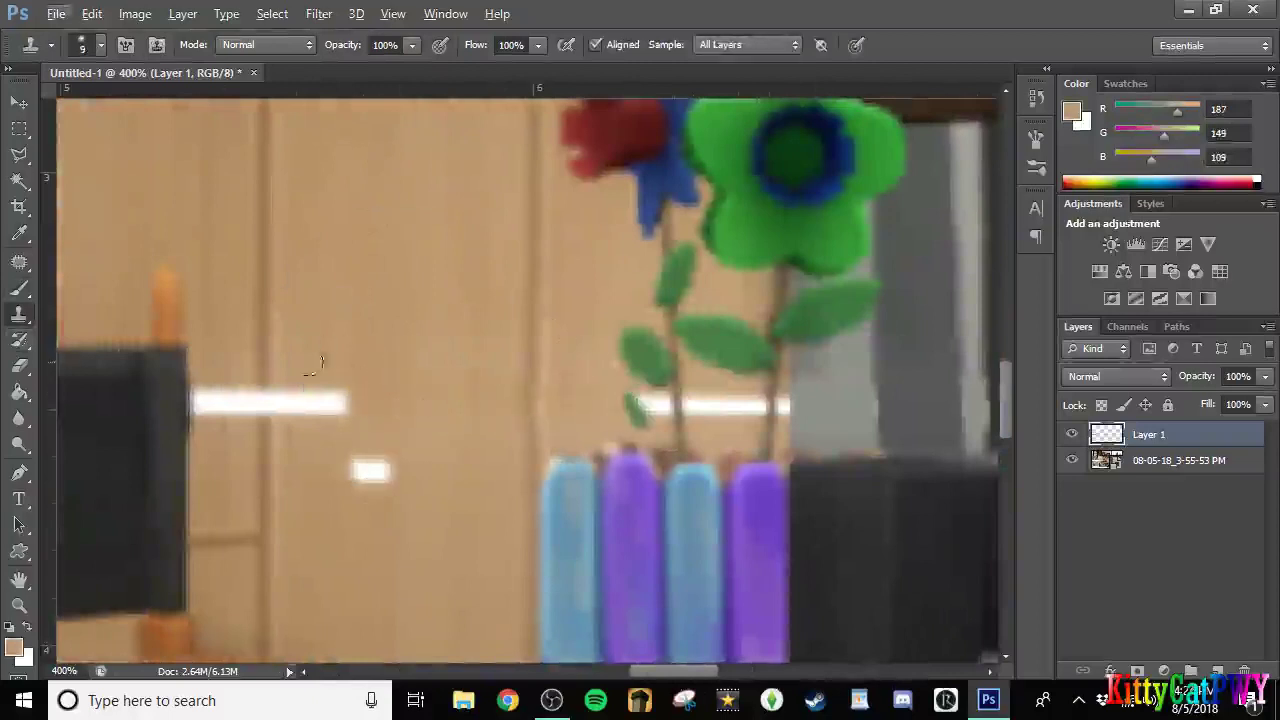
mouse_move(340, 403)
left_mouse_down()
mouse_move(245, 388)
mouse_move(224, 415)
left_mouse_up()
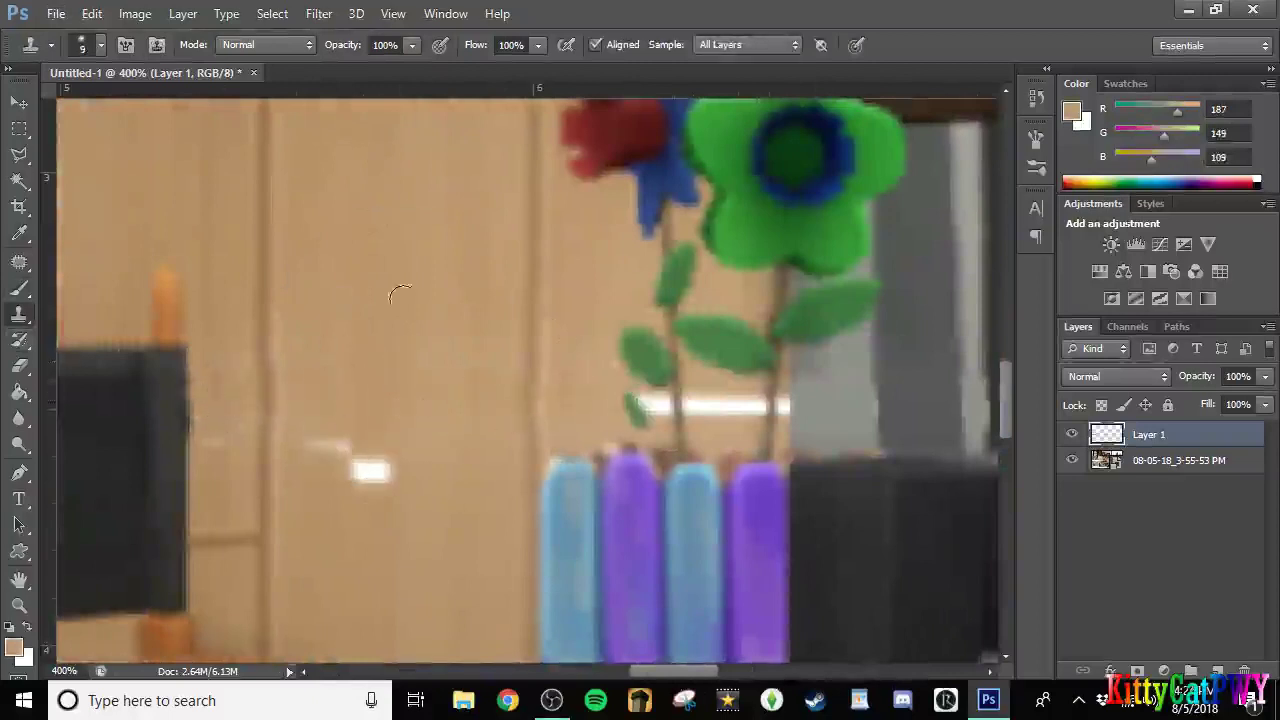
left_click_drag(372, 468, 335, 452)
key("ctrl+z")
left_click(19, 288)
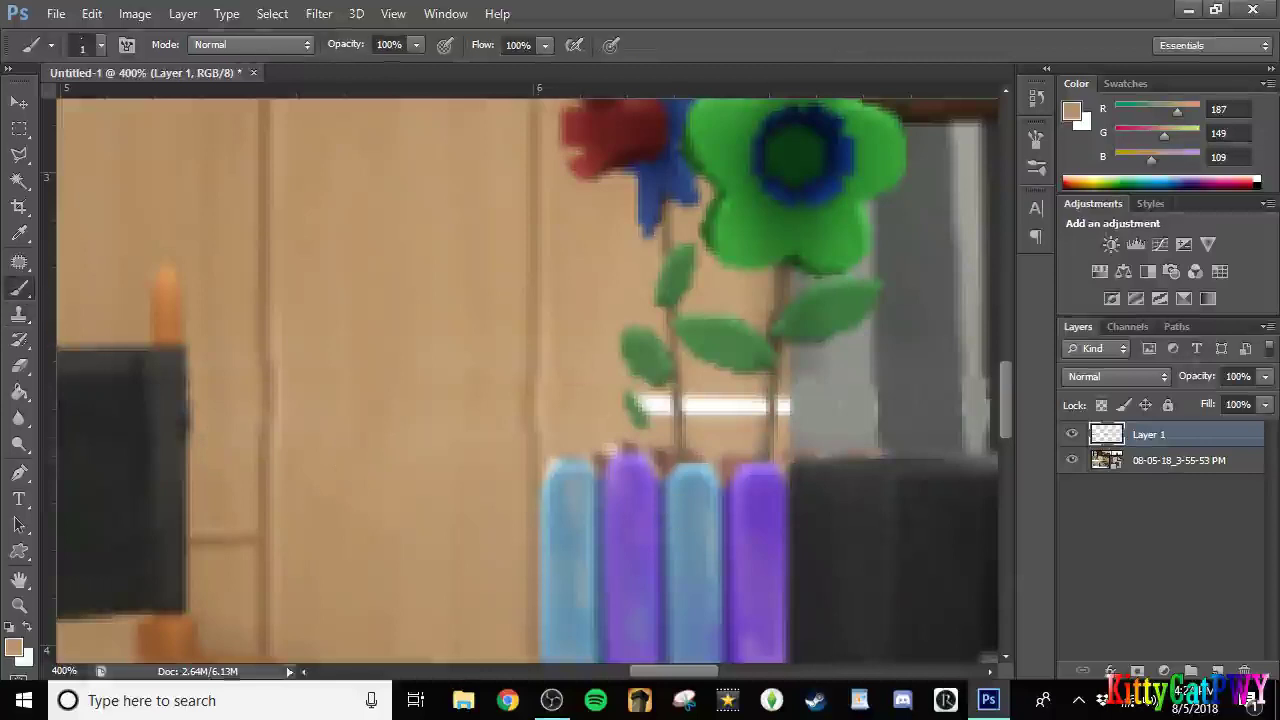
Paint over the white line behind the flower stems with a 5 px brush in sampled tan RGB 193, 157, 117.
right_click(476, 477)
left_click(514, 577)
left_click(612, 405, "alt")
left_click_drag(640, 422, 620, 404)
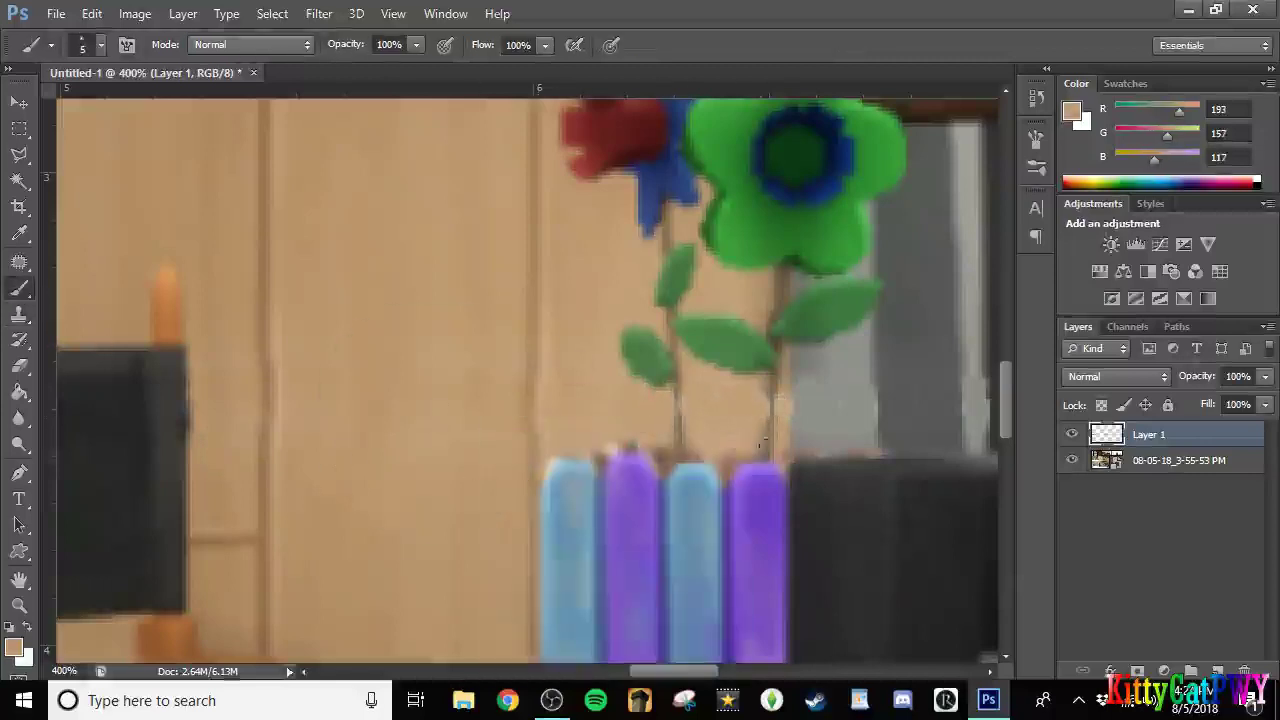
Redraw the vertical wood panel seam between the chair and the flowers with a 3 px brush in sampled RGB 157, 117, 83.
left_click(267, 294, "alt")
right_click(267, 294)
left_click(303, 430)
left_click_drag(278, 342, 281, 342)
left_click(264, 382)
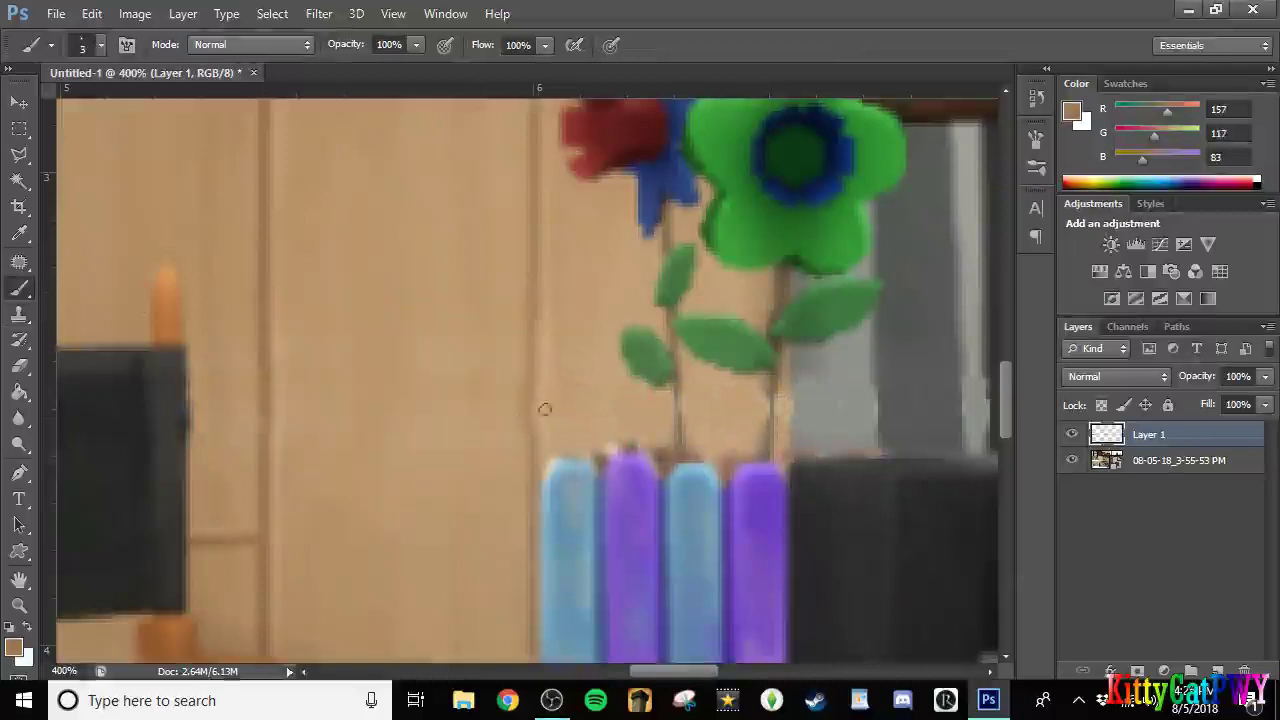
Paint out the white line between the bunny guitar and the black chair in sampled RGB 169, 132, 93 and soften it with the Blur tool.
left_click(19, 605)
left_click(431, 471, "alt")
left_click(431, 471, "alt")
left_click(431, 471, "alt")
left_click(431, 471, "alt")
left_click(370, 424)
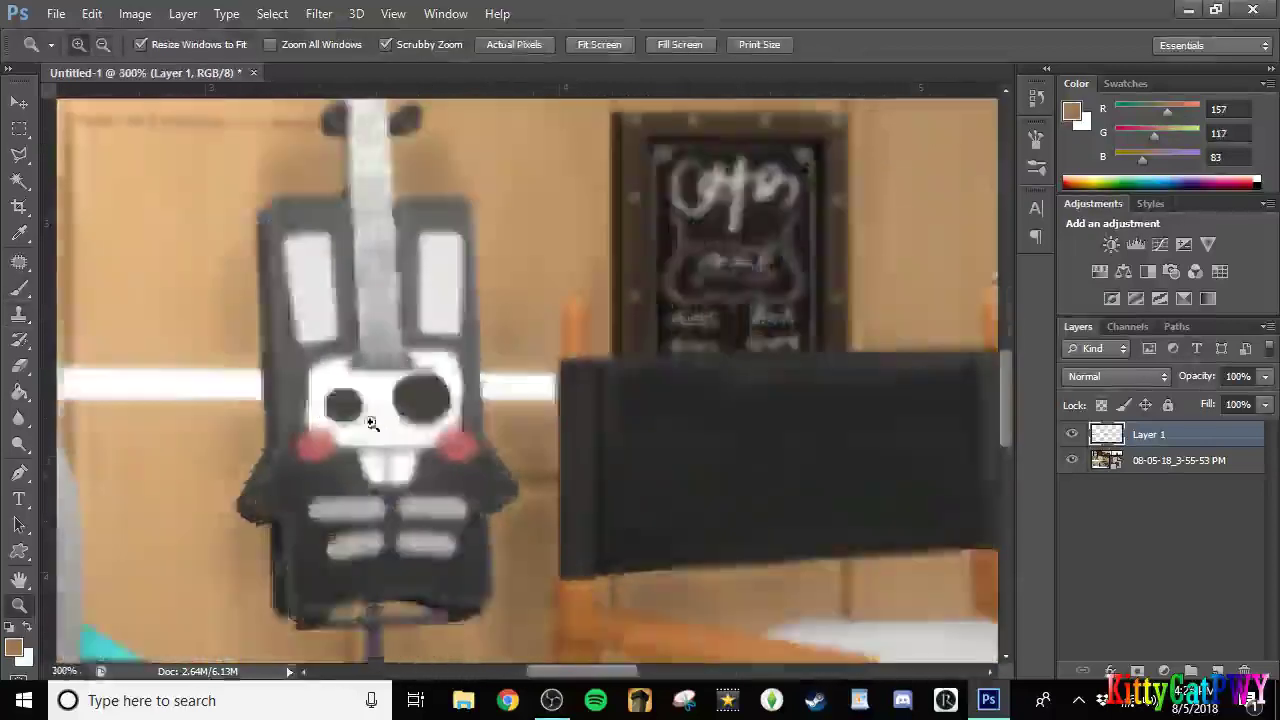
key("b")
left_click(700, 386, "alt")
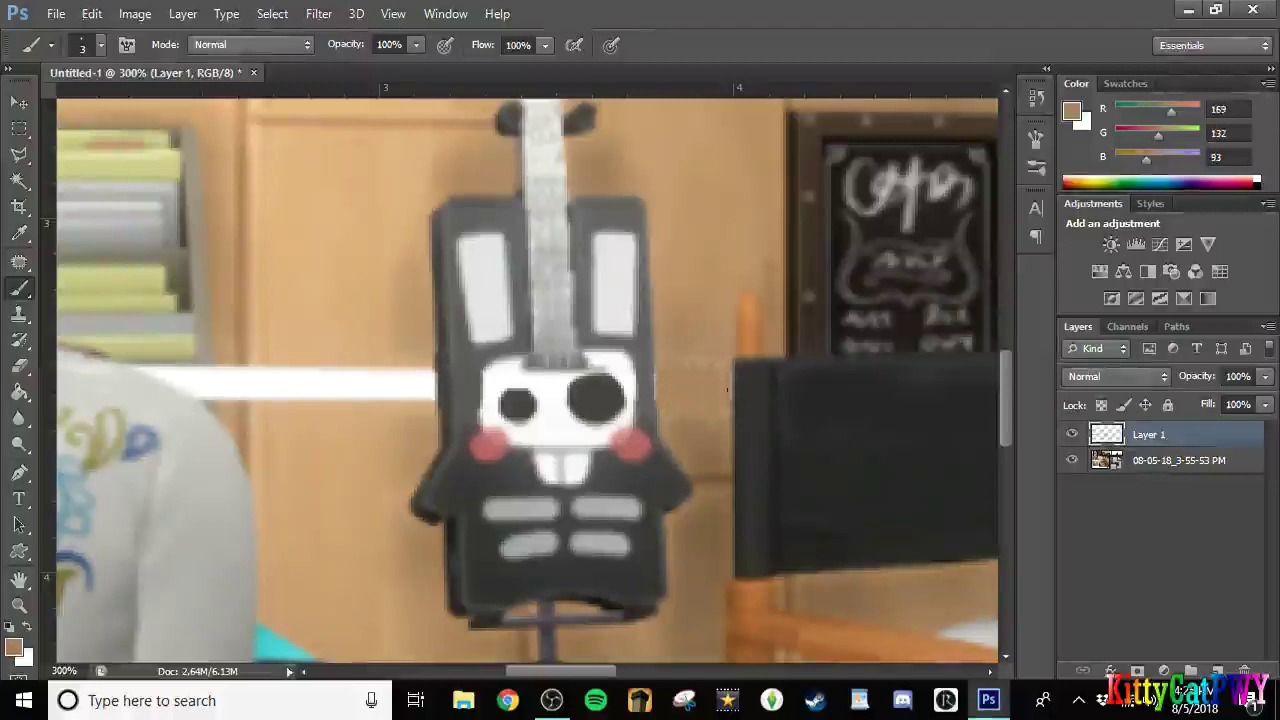
left_click(17, 418)
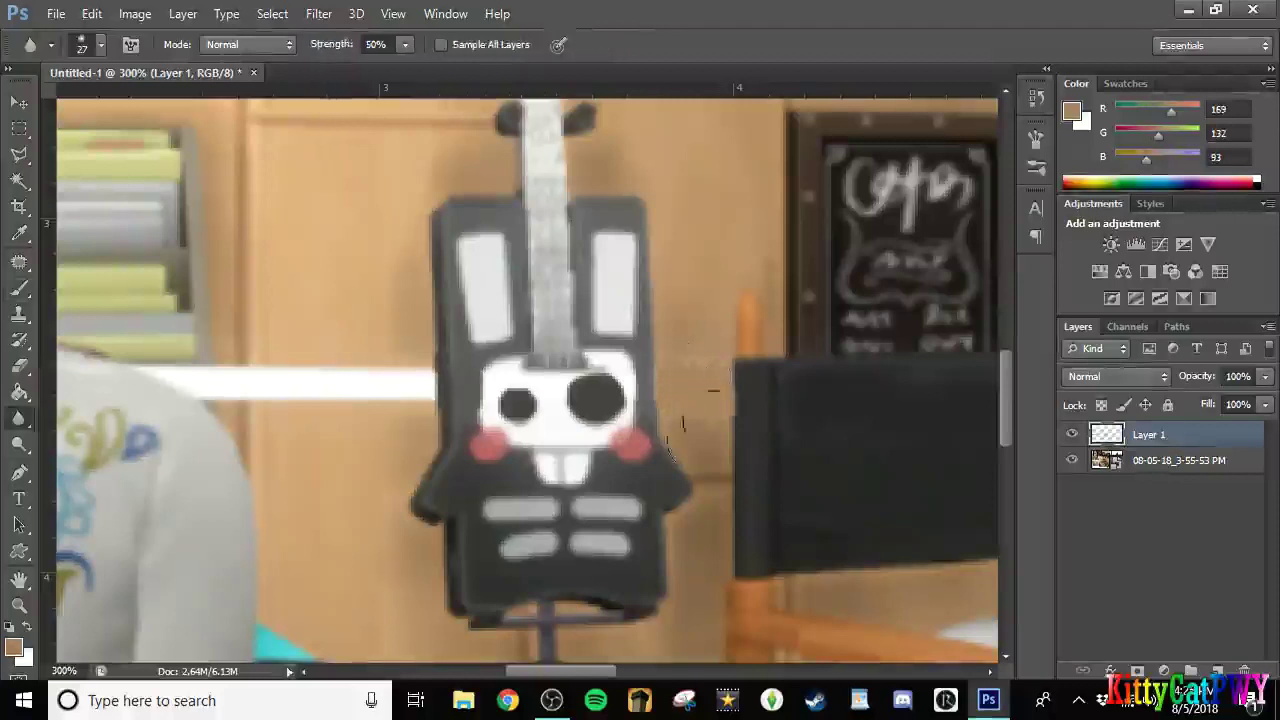
Cover the white line on the wood panel between the man and the bunny guitar with a wider brush in sampled tan.
left_click(22, 291)
right_click(327, 306)
left_click(400, 481)
left_click(337, 307, "alt")
mouse_move(342, 376)
left_mouse_down()
mouse_move(238, 391)
mouse_move(363, 414)
mouse_move(423, 367)
left_mouse_up()
Redraw the panel seam beside the bookshelf with a 3 px brush in sampled RGB 173, 128, 88 and blur the patch.
left_click(243, 309, "alt")
right_click(242, 308)
left_click(300, 481)
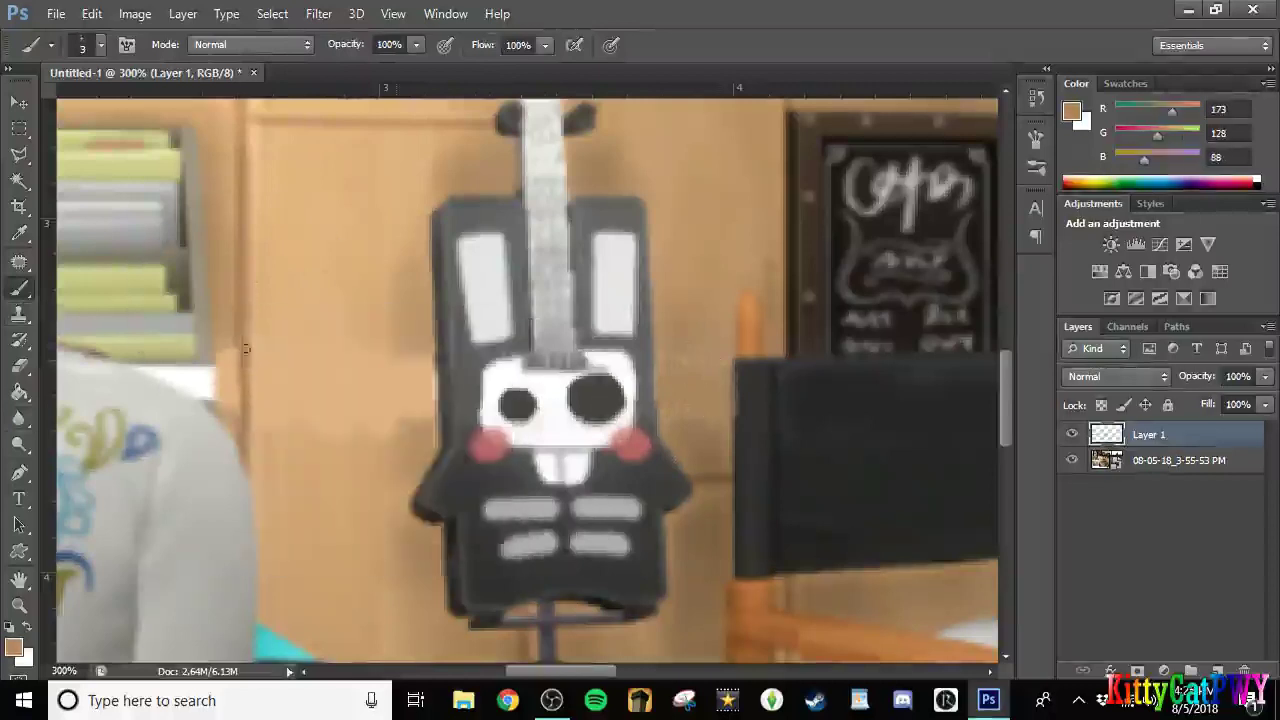
mouse_move(225, 410)
left_mouse_down()
mouse_move(226, 357)
mouse_move(411, 388)
mouse_move(260, 436)
left_mouse_up()
left_click(19, 419)
Paint out the line remnant at the bookshelf beside the man's shoulder in RGB 161, 153, 133 and 185, 144, 101, blending with a 27 px Blur tool.
left_click(20, 290)
left_click(206, 334, "alt")
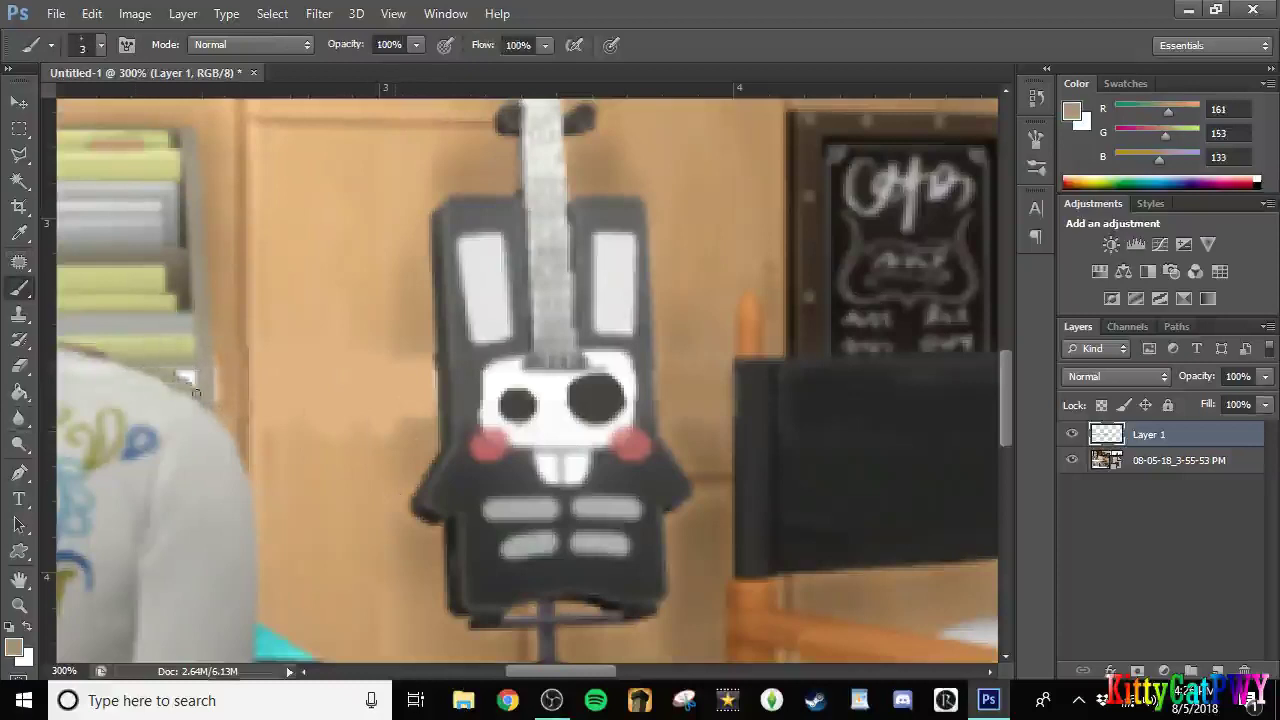
key("r")
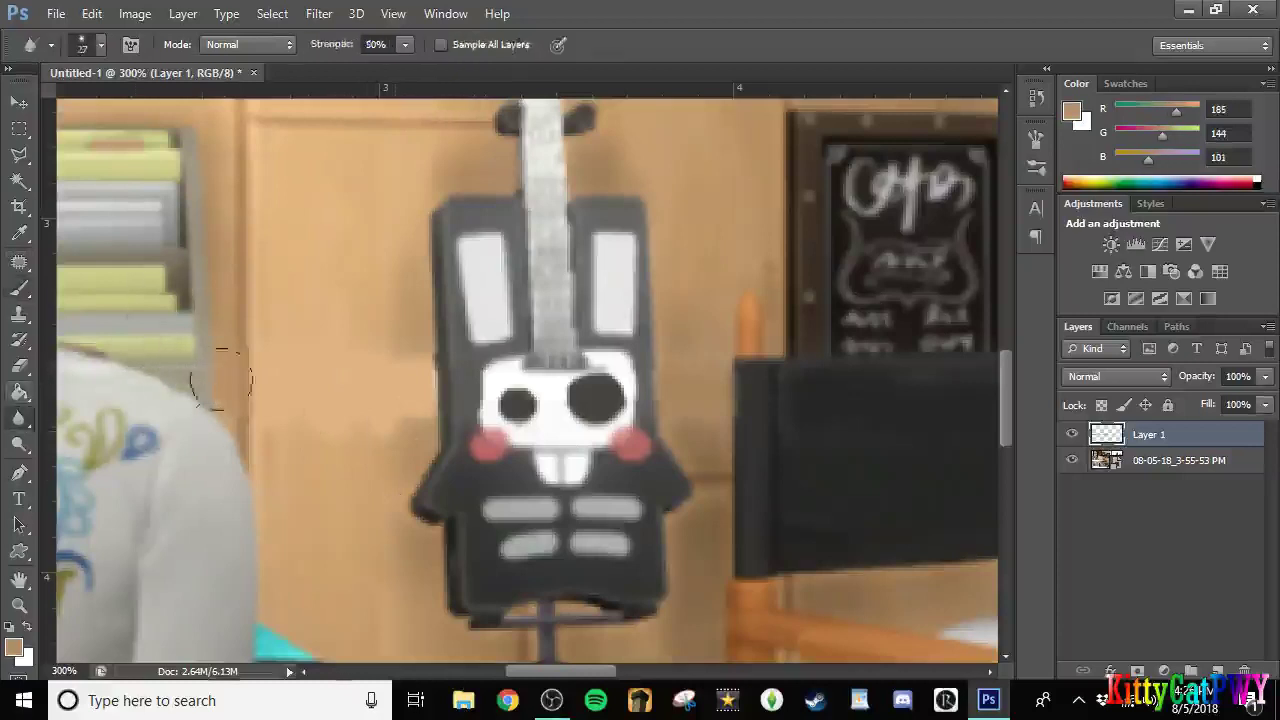
scroll(508, 334, "right", 5)
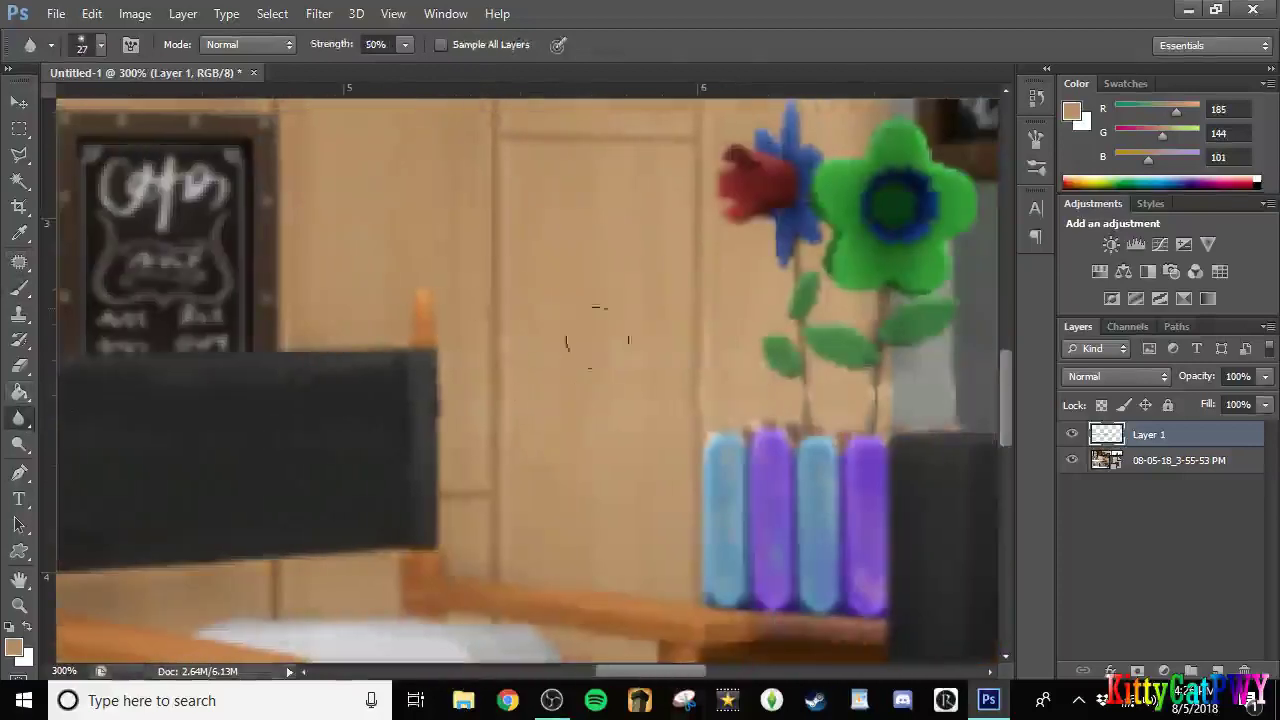
scroll(893, 402, "right", 5)
scroll(720, 407, "down", 1)
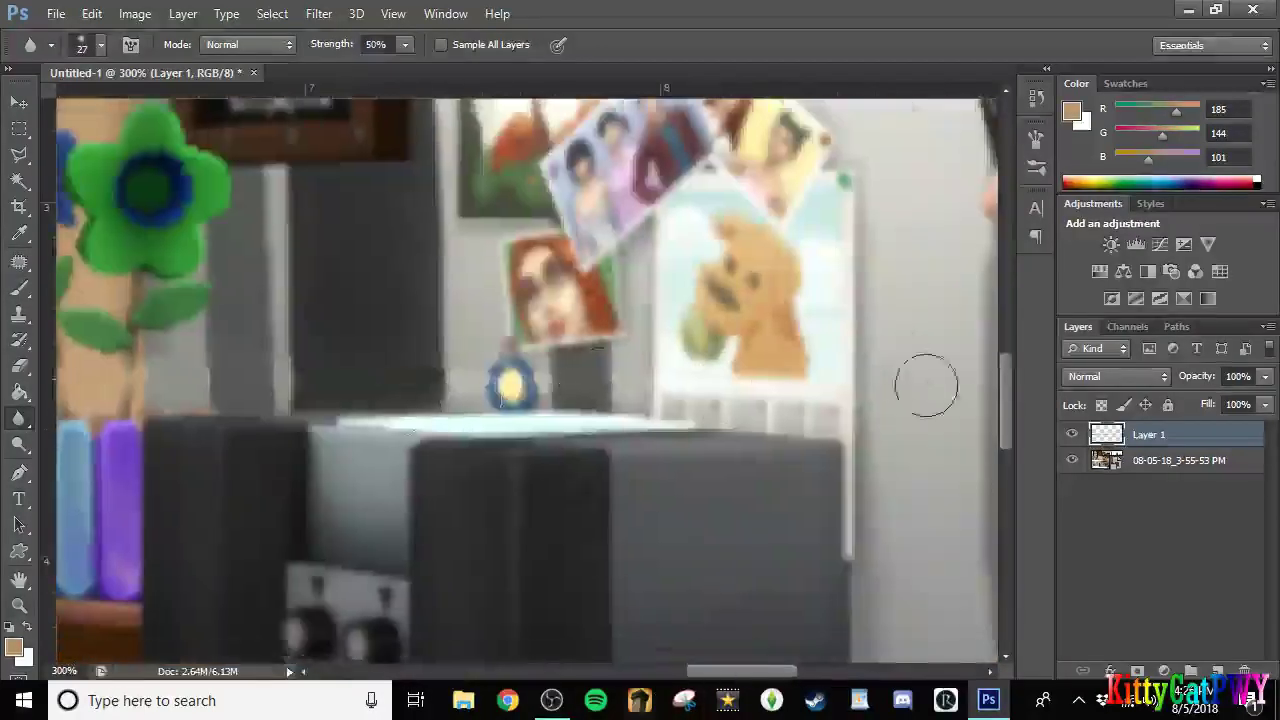
Merge the retouching layer down into the screenshot layer.
key("z")
left_click(586, 428, "alt")
left_click(586, 428, "alt")
left_click(586, 428, "alt")
right_click(1188, 438)
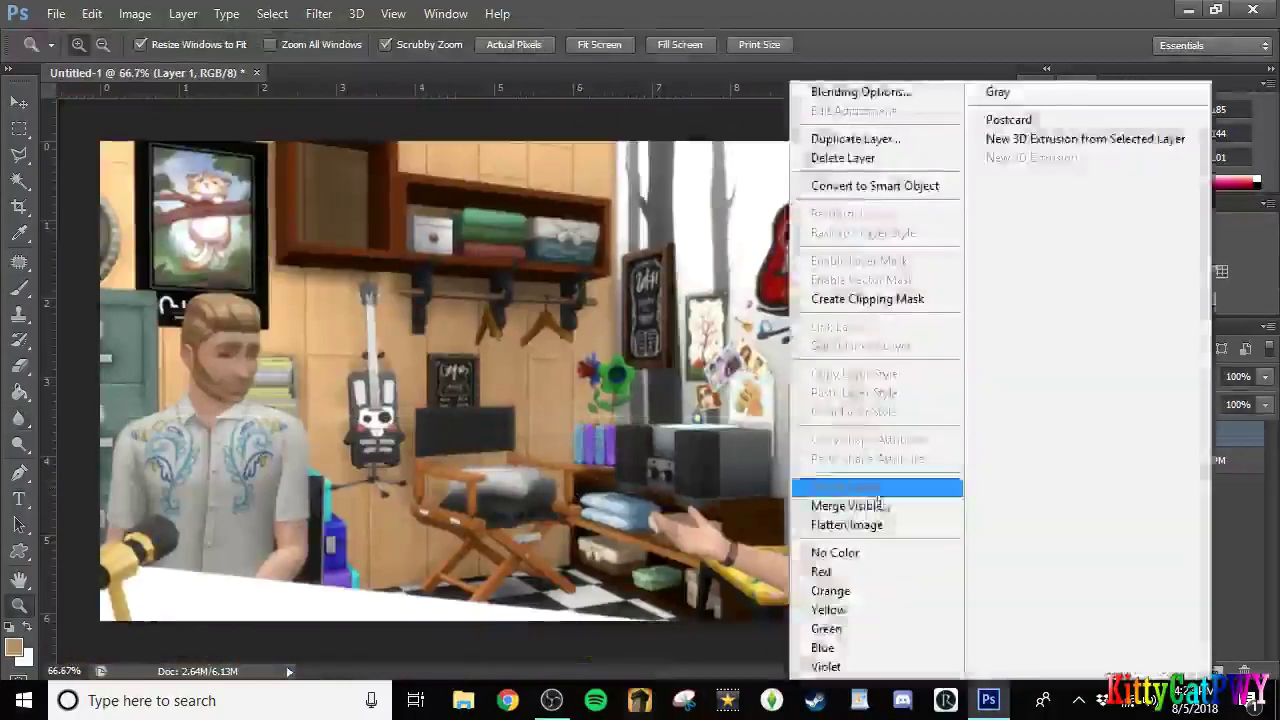
left_click(880, 491)
Add a Brightness/Contrast adjustment layer and fine-tune the picture's brightness and contrast slightly.
left_click(1111, 245)
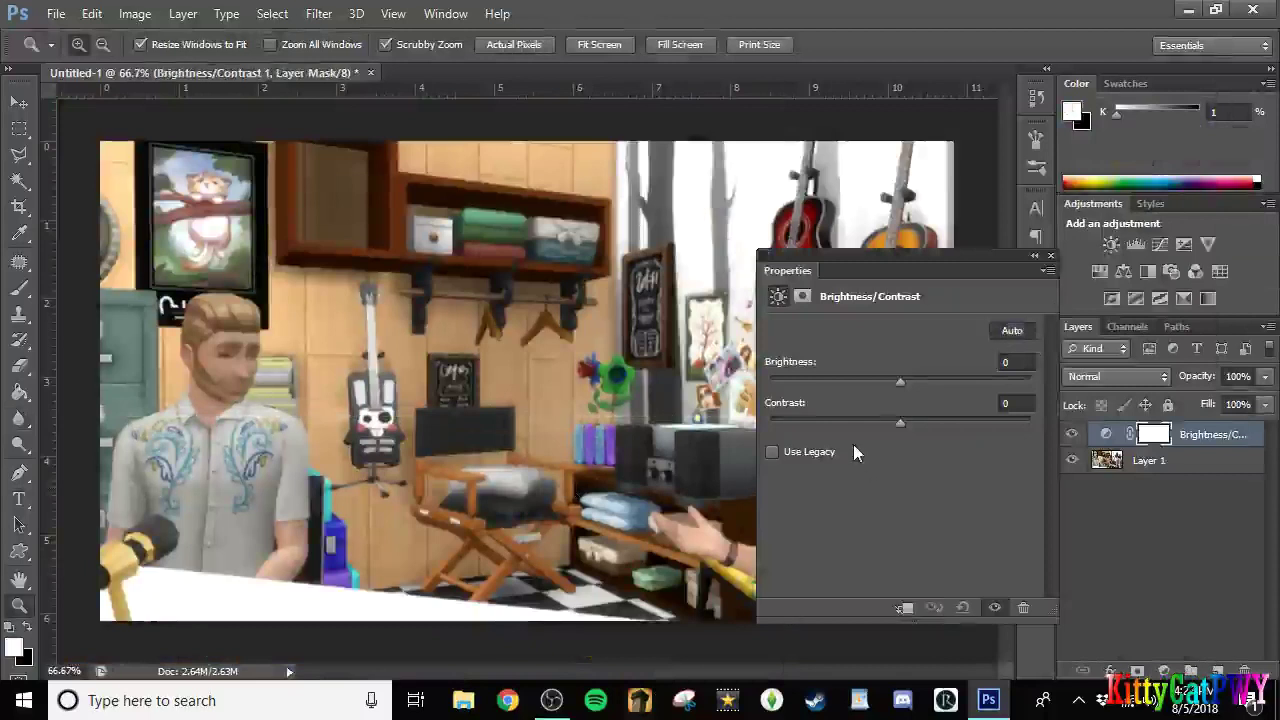
mouse_move(889, 380)
left_mouse_down()
mouse_move(915, 387)
mouse_move(905, 384)
left_mouse_up()
mouse_move(897, 423)
left_mouse_down()
mouse_move(916, 422)
mouse_move(916, 387)
mouse_move(896, 388)
mouse_move(898, 425)
left_mouse_up()
Add Exposure and Vibrance adjustment layers above the picture and raise the vibrance slightly.
left_click(1184, 245)
left_click(903, 466)
left_click(1208, 244)
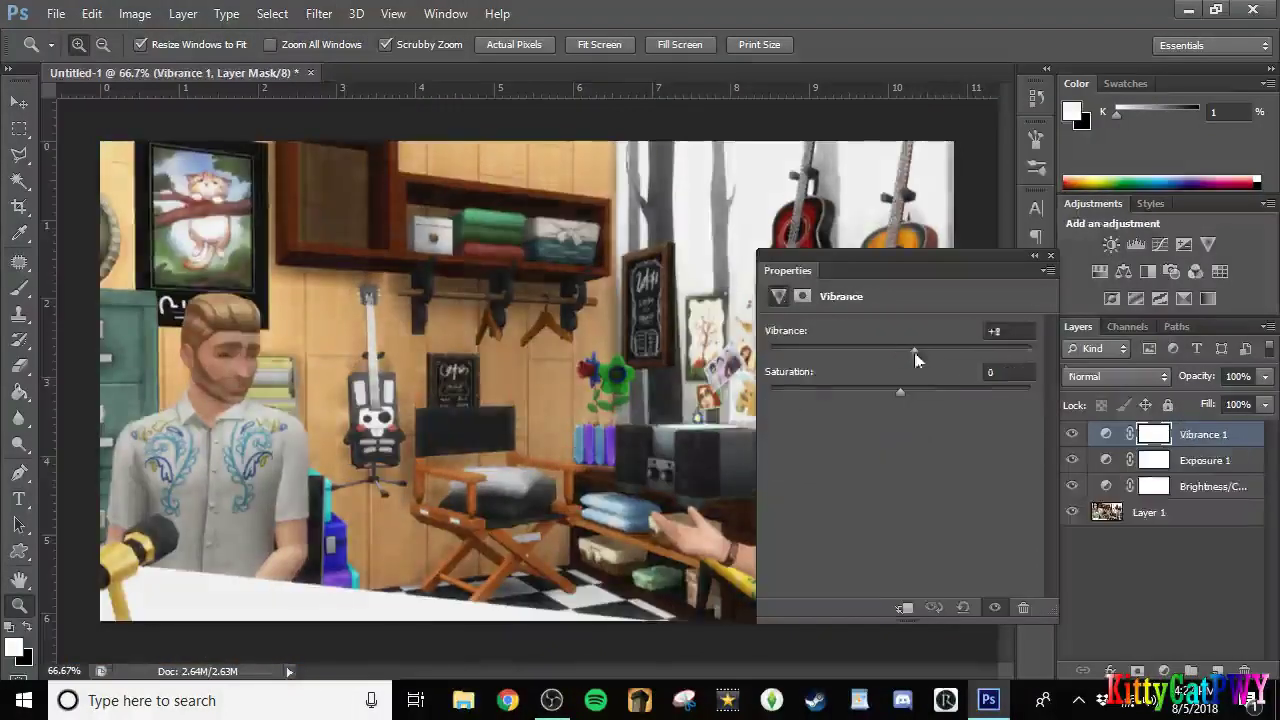
left_click(1051, 256)
Merge the adjustment layers and the picture into one layer, checking it by toggling its visibility.
right_click(1237, 430)
left_click(918, 506)
left_click(1073, 434)
left_click(1073, 434)
left_click(24, 700)
left_click(24, 700)
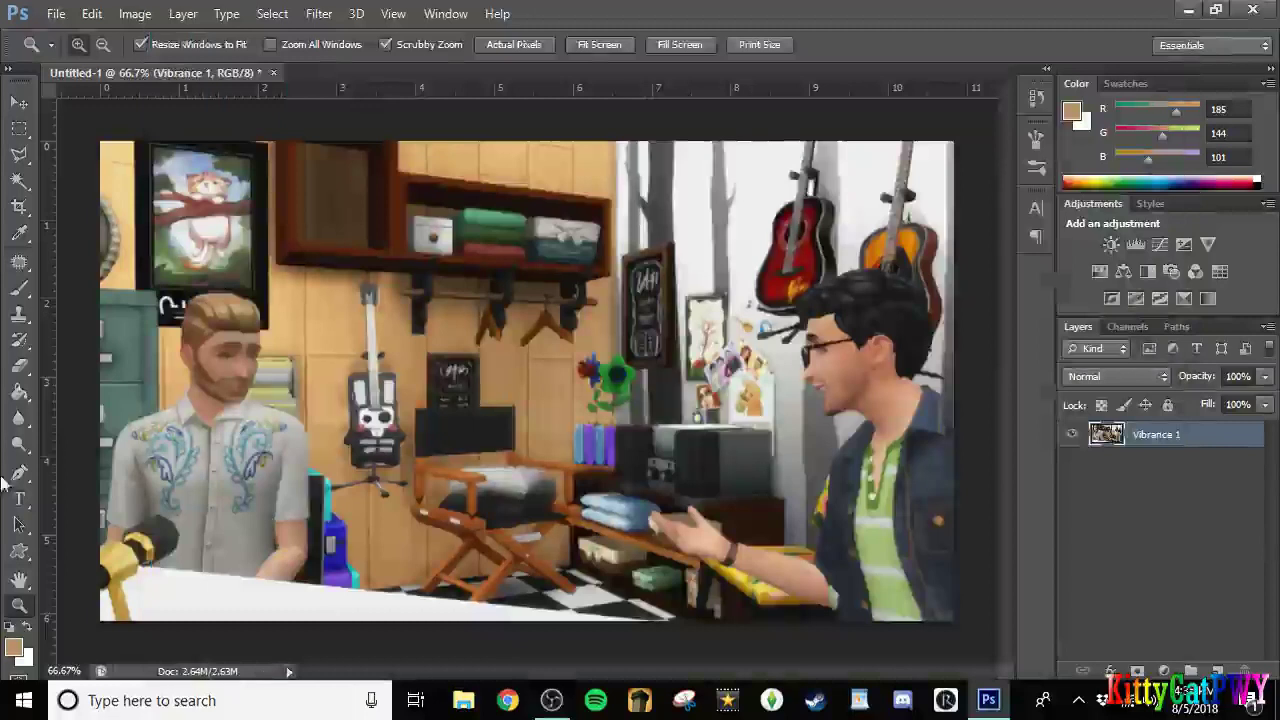
left_click(19, 499)
left_click_drag(231, 190, 824, 495)
type("GOOD")
key("ctrl+a")
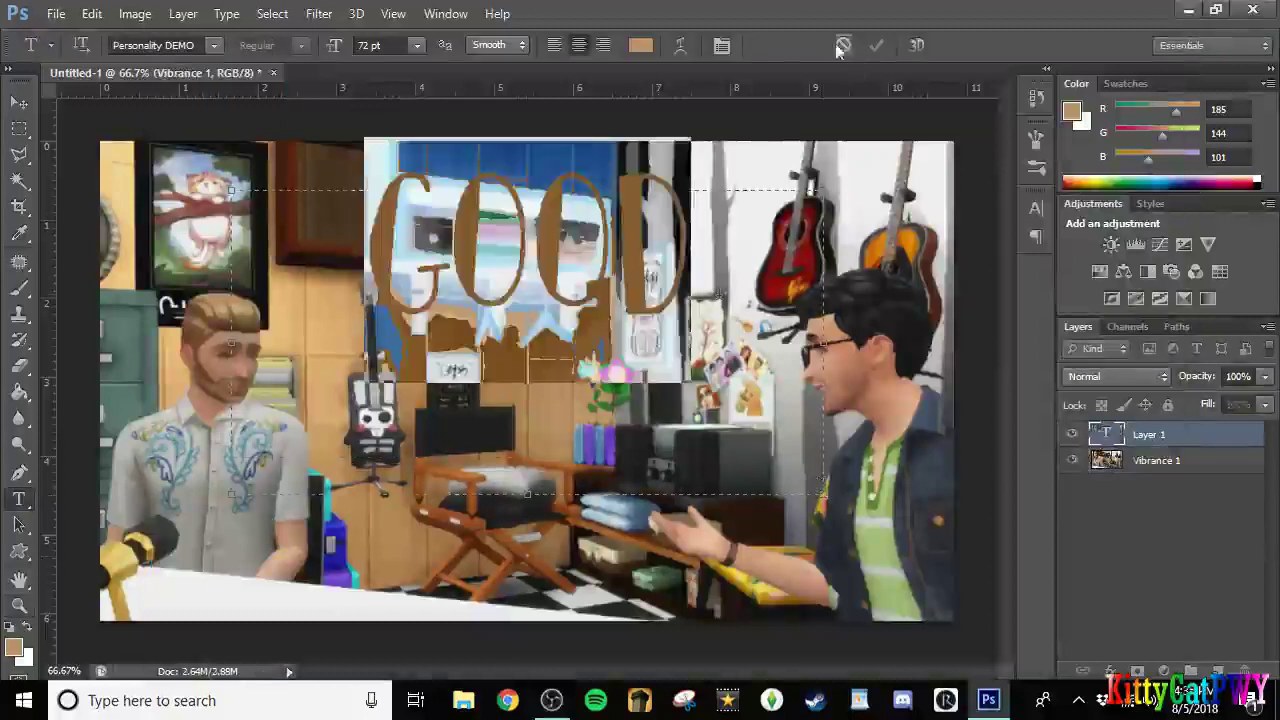
left_click(840, 48)
Place the GMMnewlogo image in the document and scale it down.
left_click(56, 14)
left_click(125, 342)
double_click(622, 308)
left_click_drag(766, 141, 517, 400)
left_click(1003, 46)
Place the plumbob icon sims-4-jeu-de-base-game-icones-icons (1) from the Sims 4 icons folder in Youtube things.
left_click(56, 14)
left_click(125, 342)
double_click(830, 335)
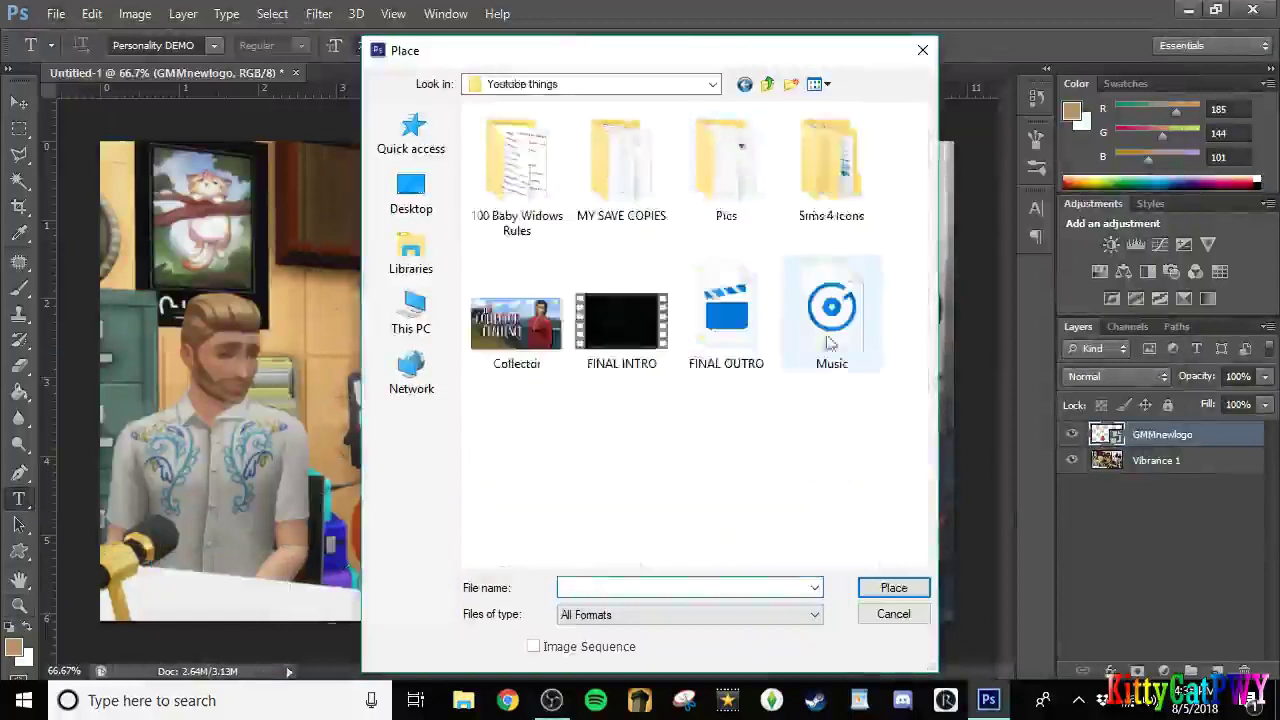
double_click(726, 170)
left_click(411, 193)
scroll(766, 489, "down", 5)
double_click(830, 335)
double_click(850, 167)
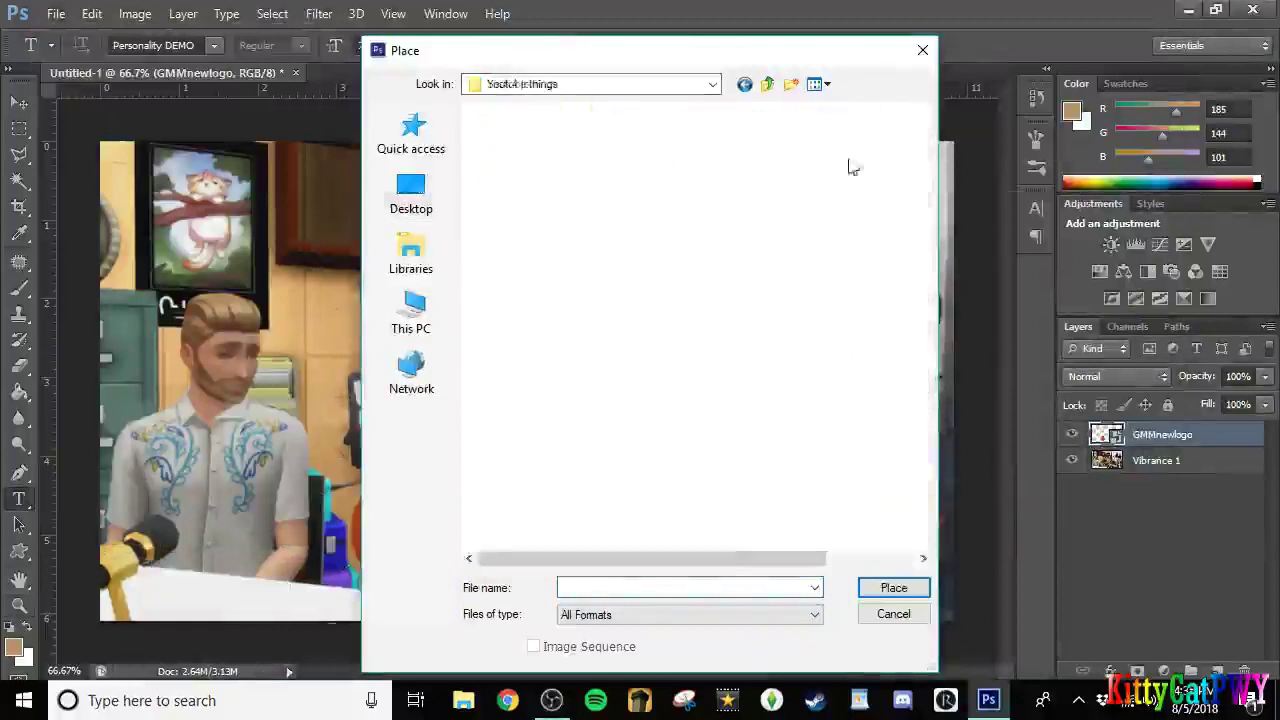
double_click(517, 150)
left_click(517, 155)
left_click(893, 588)
Scale the plumbob icon to 88.69%, rotate it to -3.92° over the desk, and move its layer below GMMnewlogo.
left_click_drag(688, 238, 677, 224)
left_click_drag(657, 248, 616, 268)
left_click_drag(506, 394, 407, 510)
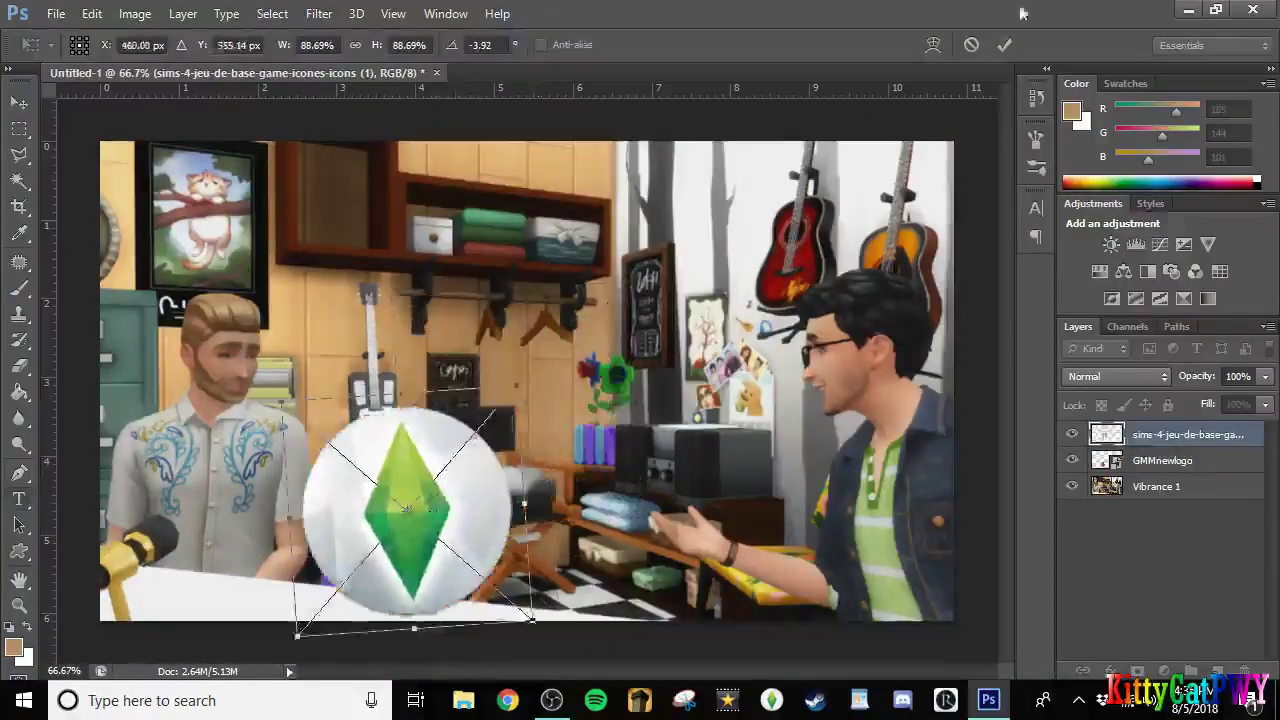
left_click(1004, 45)
left_click_drag(1200, 435, 1205, 472)
Position the flame logo over the centre of the round plumbob icon and adjust it with a transform.
left_click(19, 103)
left_click(19, 605)
left_click(390, 455)
left_click(390, 455)
left_click(390, 455)
mouse_move(1007, 403)
left_mouse_down()
mouse_move(1007, 476)
mouse_move(1007, 424)
left_mouse_up()
left_click(240, 315, "alt")
left_click(240, 315, "alt")
left_click(19, 103)
left_click_drag(340, 375, 420, 365)
left_click(92, 14)
left_click(340, 380)
left_click(1003, 45)
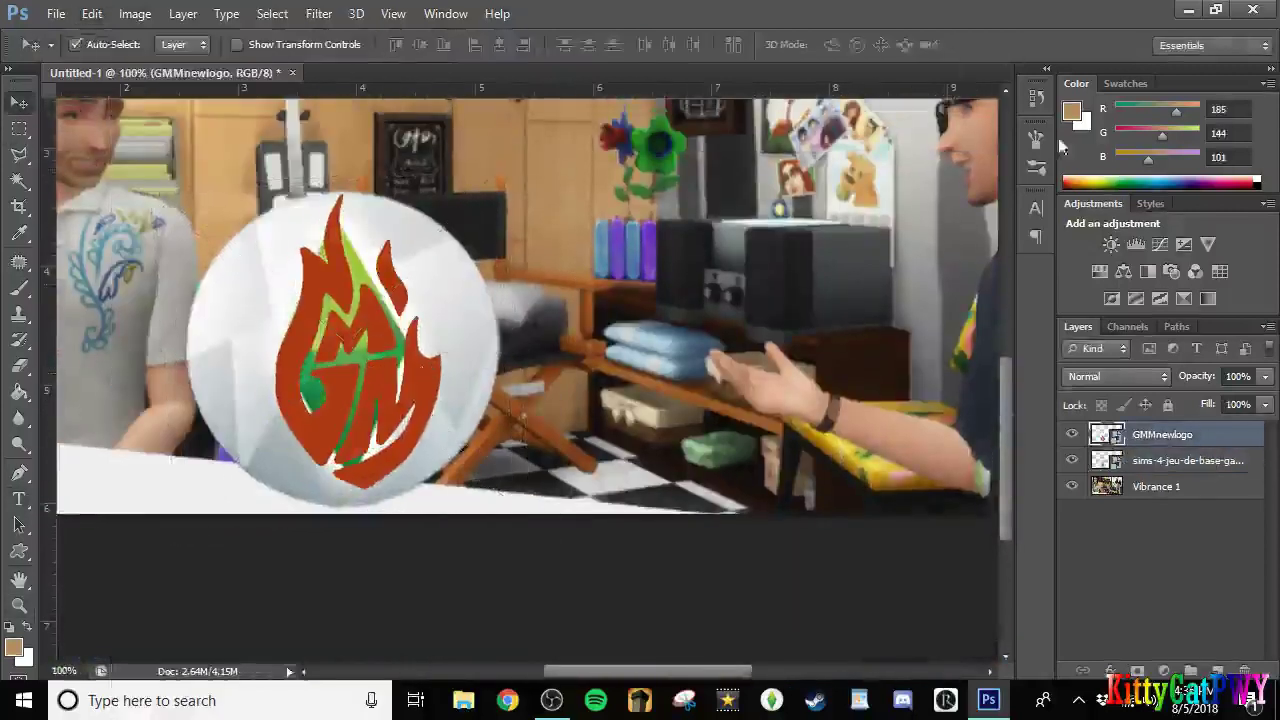
Give the flame logo layer a white Stroke effect.
double_click(1226, 437)
left_click(603, 556)
left_click(593, 401)
left_click(793, 454)
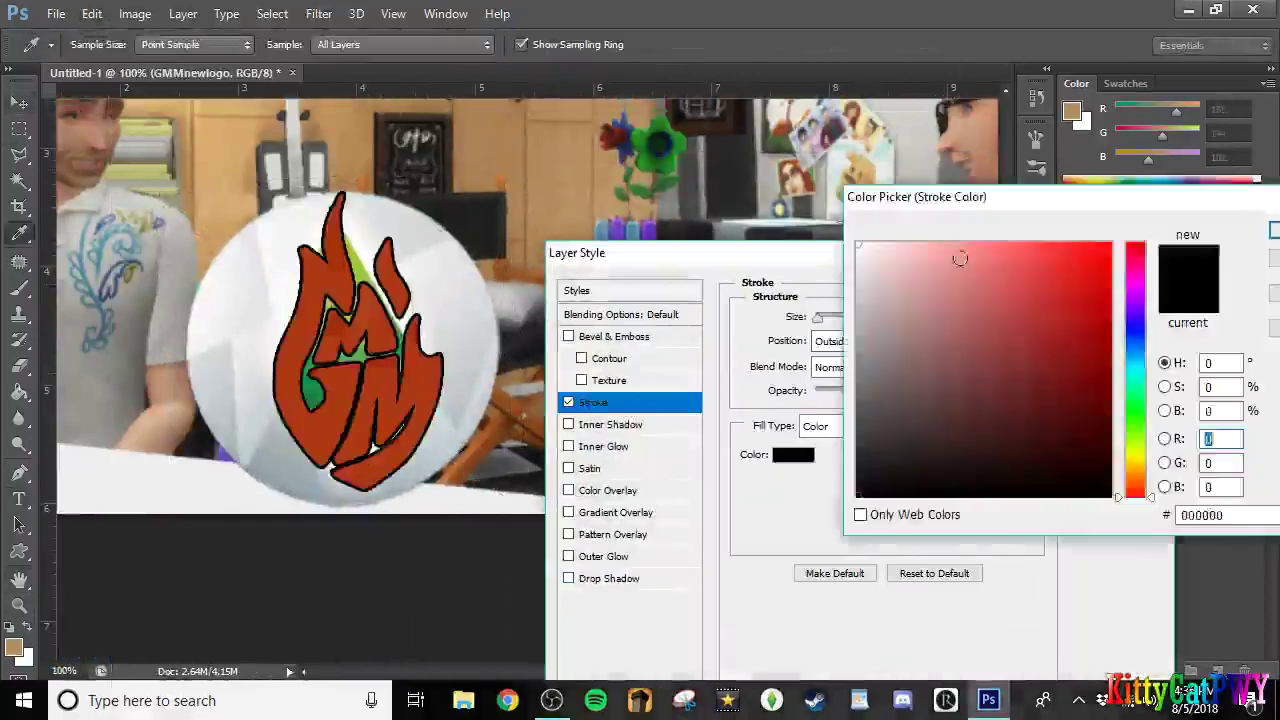
left_click(858, 243)
key("Return")
left_click(1120, 288)
Add a Drop Shadow effect to the round plumbob icon layer and adjust its settings.
double_click(1240, 498)
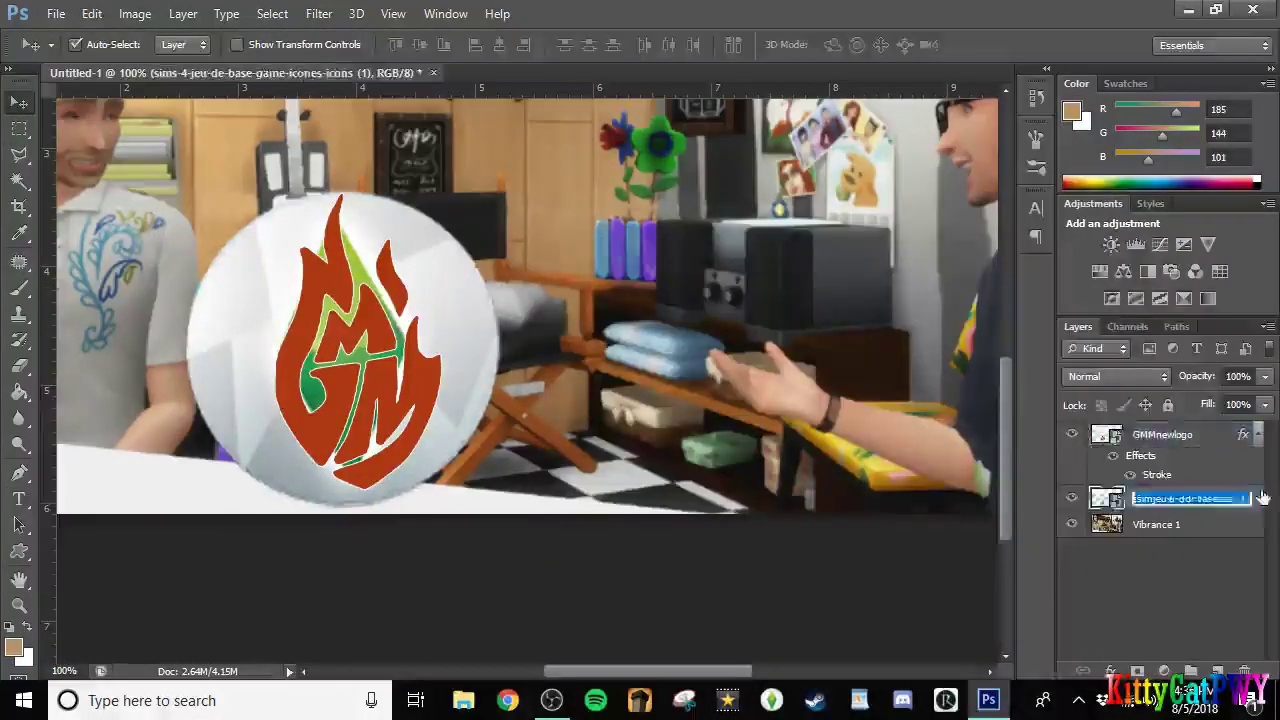
double_click(1262, 497)
left_click(638, 582)
left_click_drag(889, 345, 916, 346)
left_click_drag(821, 406, 834, 459)
left_click(1118, 288)
Try to merge all visible layers.
left_click(1198, 436)
right_click(1198, 436)
left_click(816, 506)
key("ctrl+z")
Rasterize the plumbob icon and flame logo layers and merge the logo down into the icon.
left_click(1182, 498)
right_click(1182, 498)
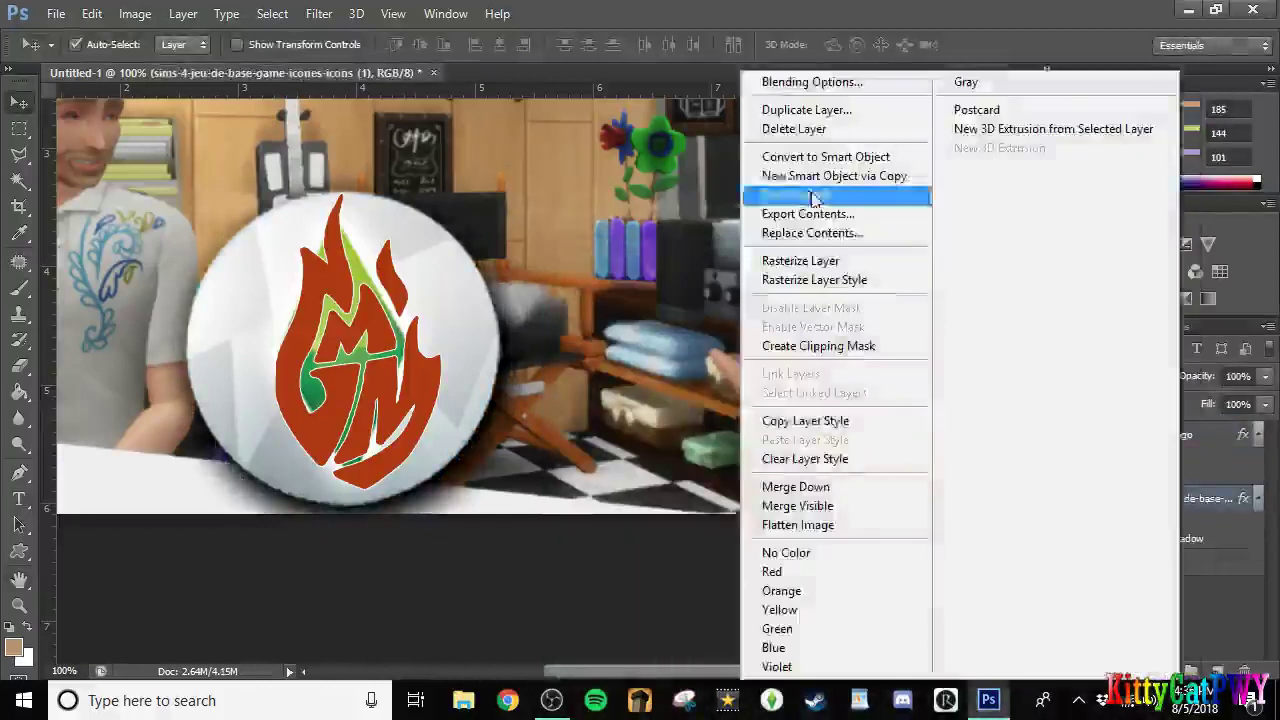
left_click(802, 261)
right_click(1200, 436)
left_click(823, 261)
right_click(1221, 436)
left_click(840, 486)
Shrink the merged round badge and move it down beside the man in the floral shirt.
key("z")
left_click(546, 465, "alt")
left_click(546, 465, "alt")
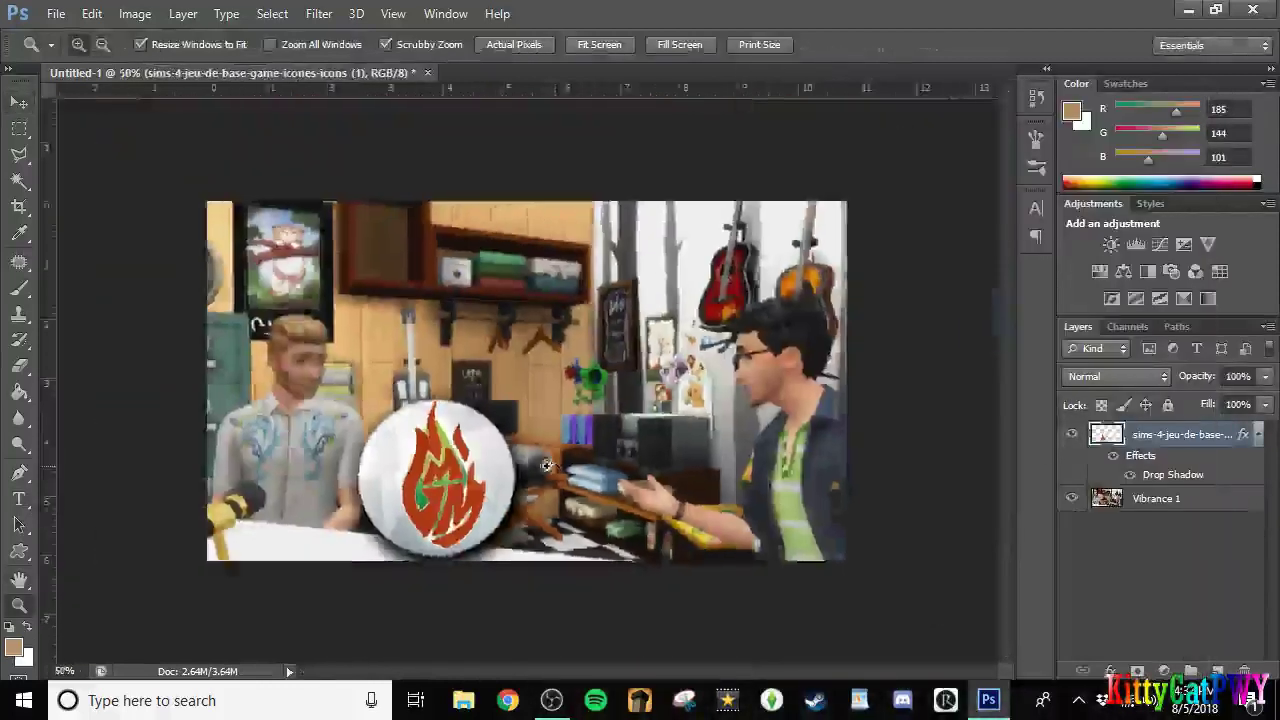
left_click(546, 465)
left_click(92, 14)
mouse_move(160, 397)
left_click(420, 424)
left_click_drag(513, 405, 470, 447)
left_click_drag(432, 529, 394, 512)
left_click(1004, 45)
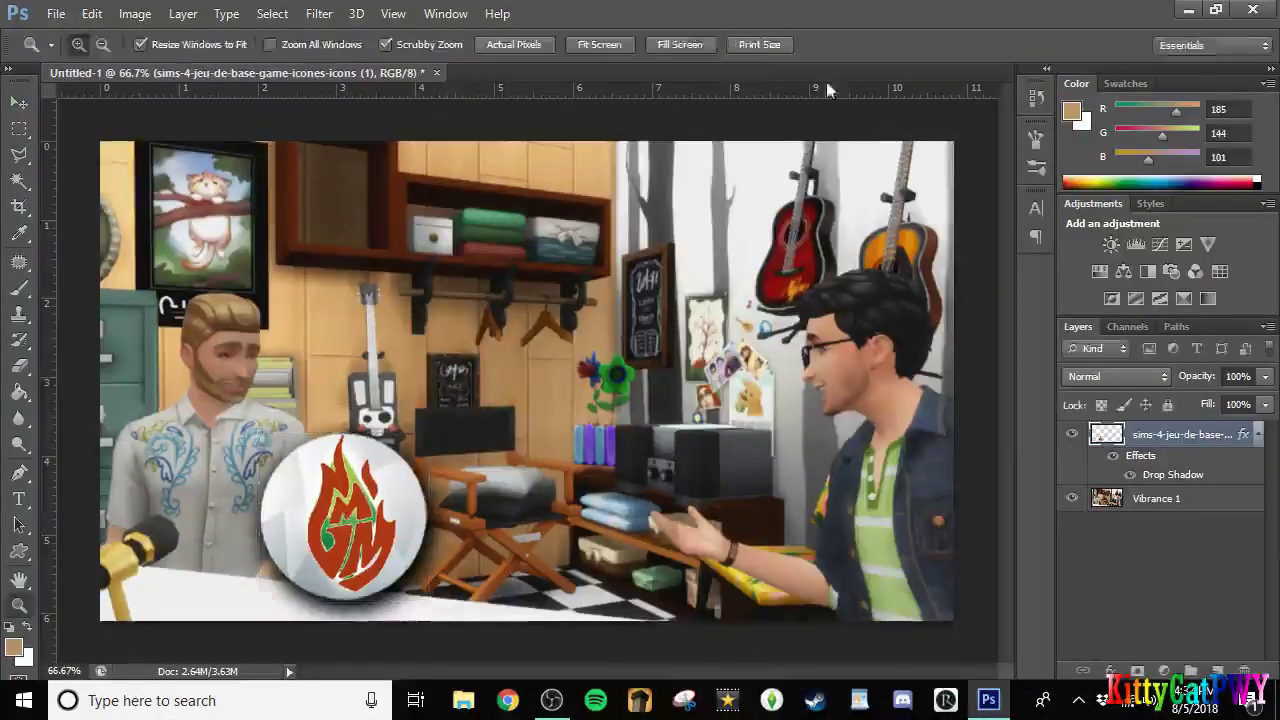
Add the white title "Rhett & Link" on two lines in 72 pt Tw Cen MT Condensed type.
key("t")
left_click_drag(270, 176, 876, 440)
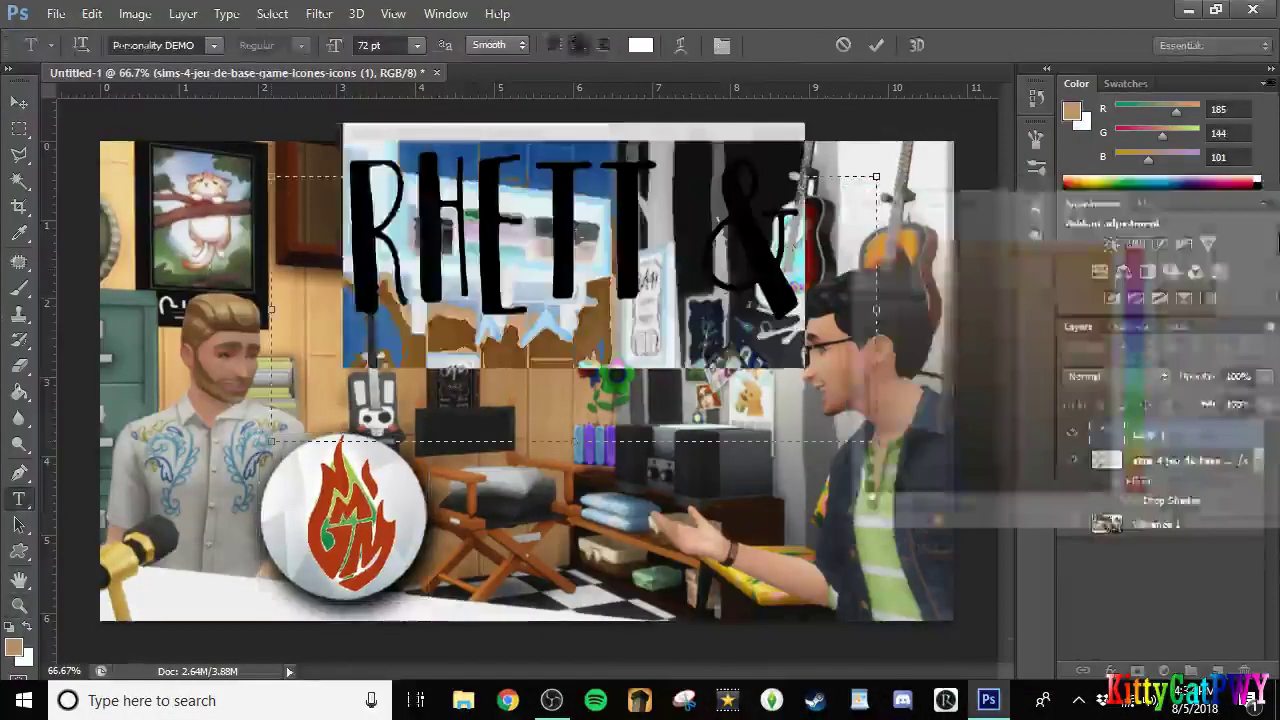
left_click(213, 45)
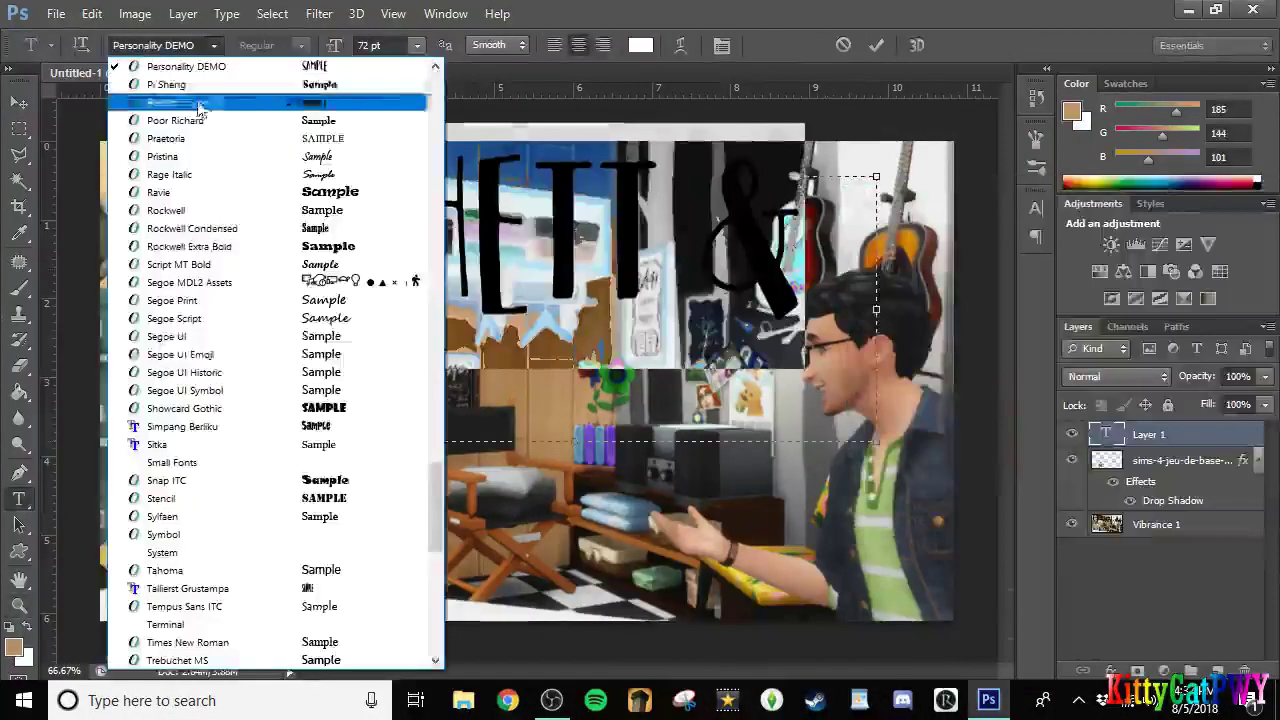
left_click(280, 446)
left_click(214, 45)
left_click(226, 336)
left_click(860, 298)
key("Return")
type("Link")
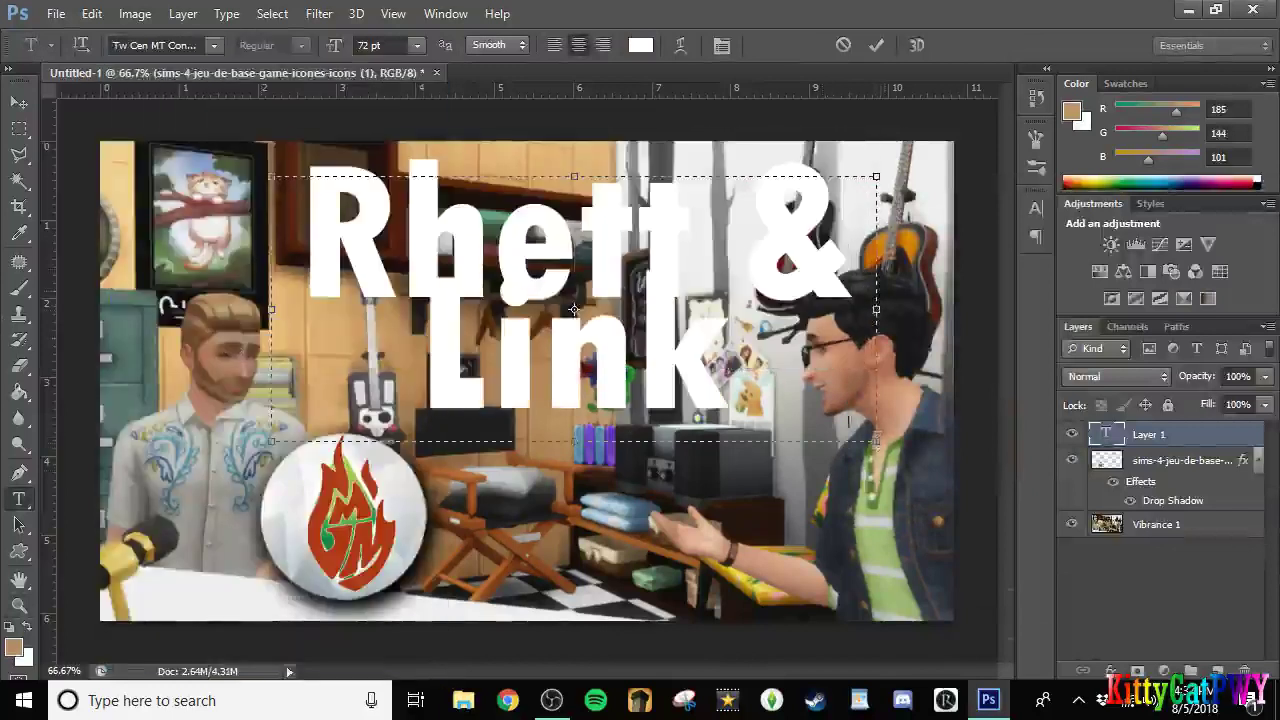
Set the title text to 48 pt and move it to the lower middle of the picture beside the badge.
left_click(417, 45)
left_click(409, 334)
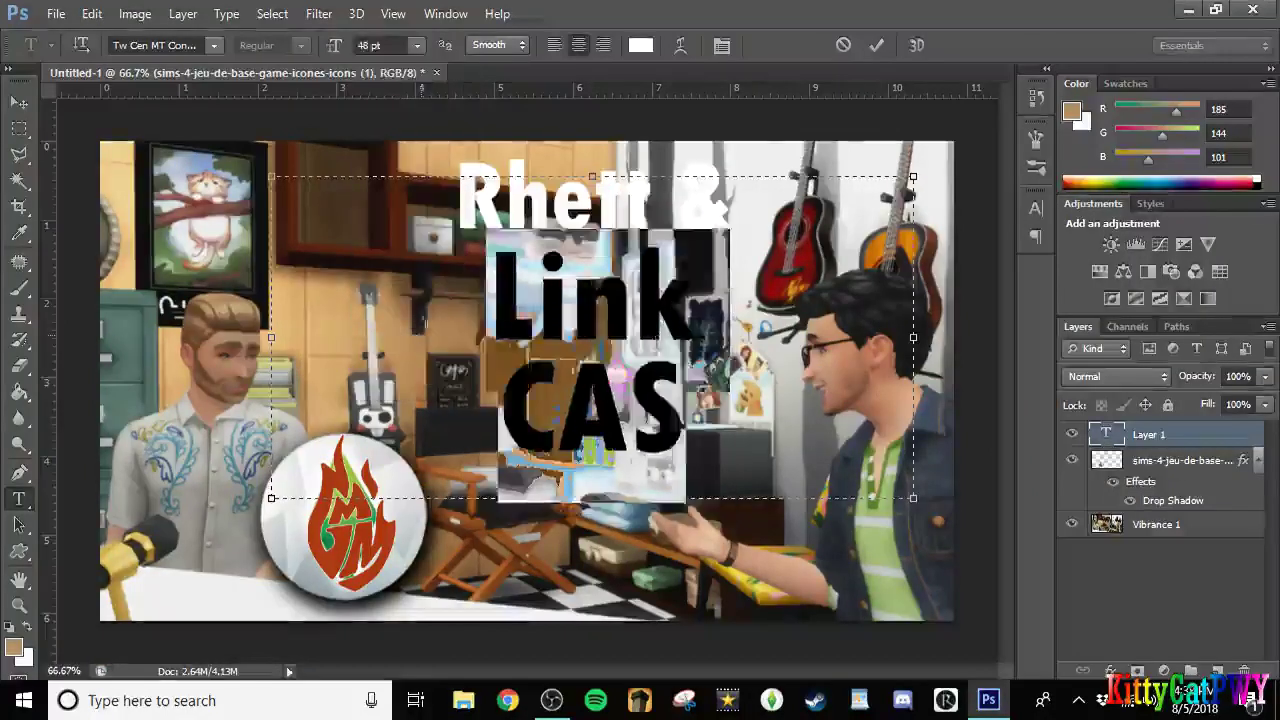
left_click(417, 45)
left_click(415, 272)
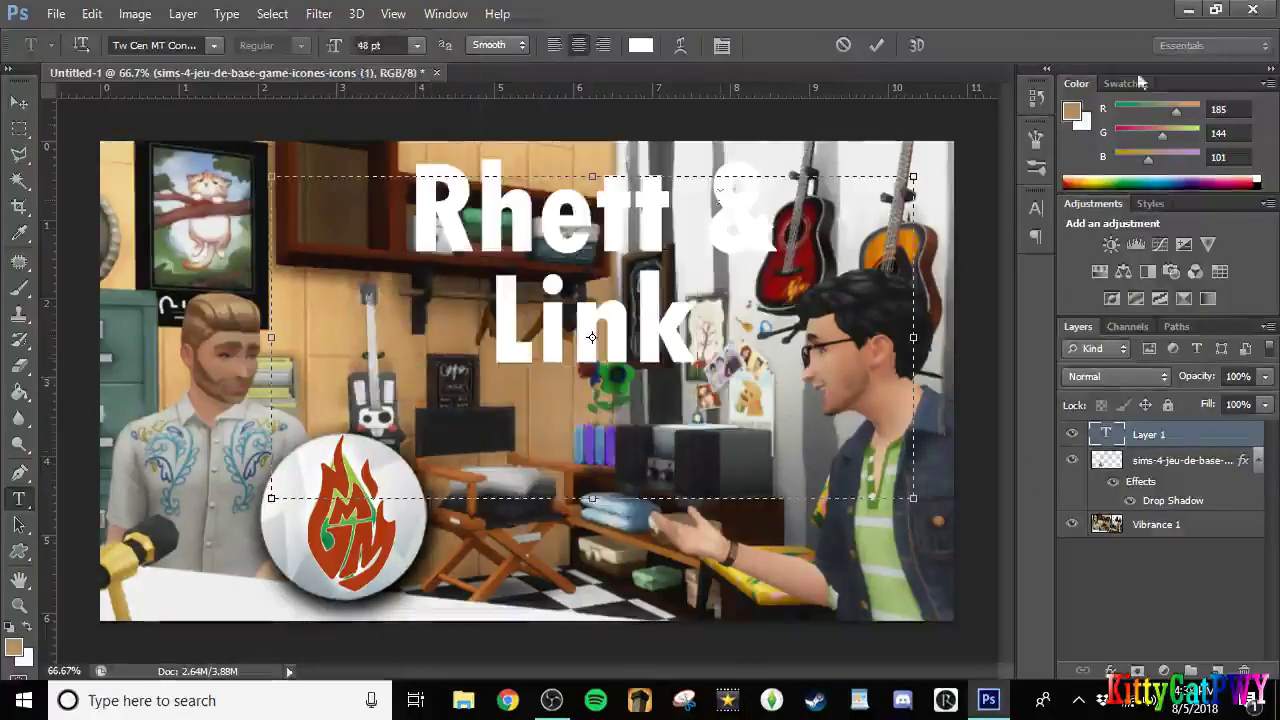
left_click(19, 102)
left_click_drag(515, 226, 592, 466)
Copy the badge's Drop Shadow effect to the title layer and nudge the badge slightly lower.
left_click_drag(1200, 481, 1224, 438)
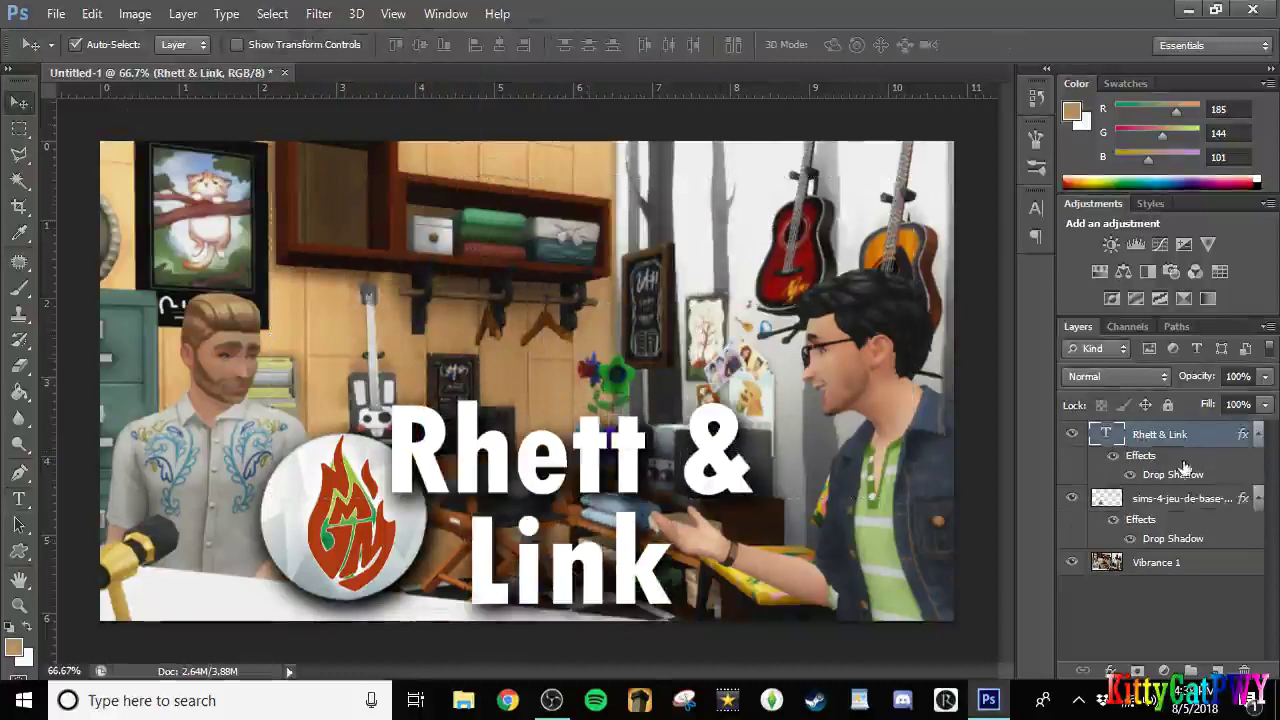
left_click_drag(322, 525, 319, 545)
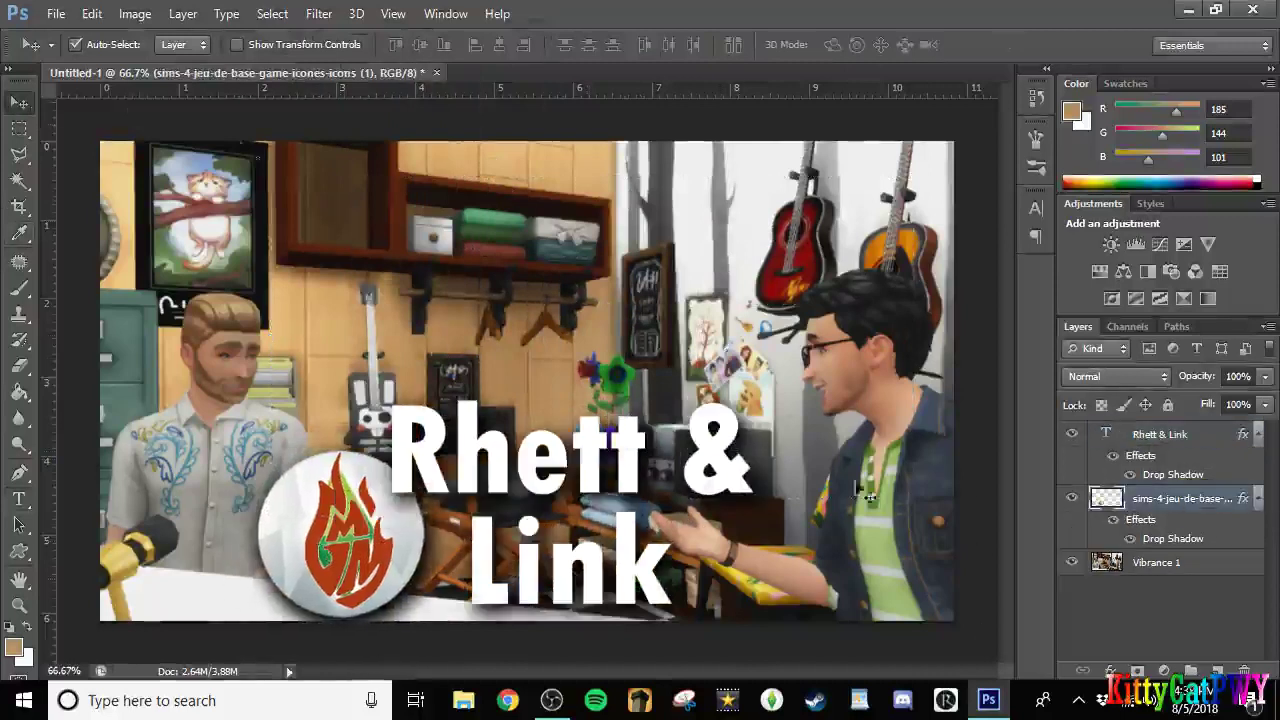
key("super")
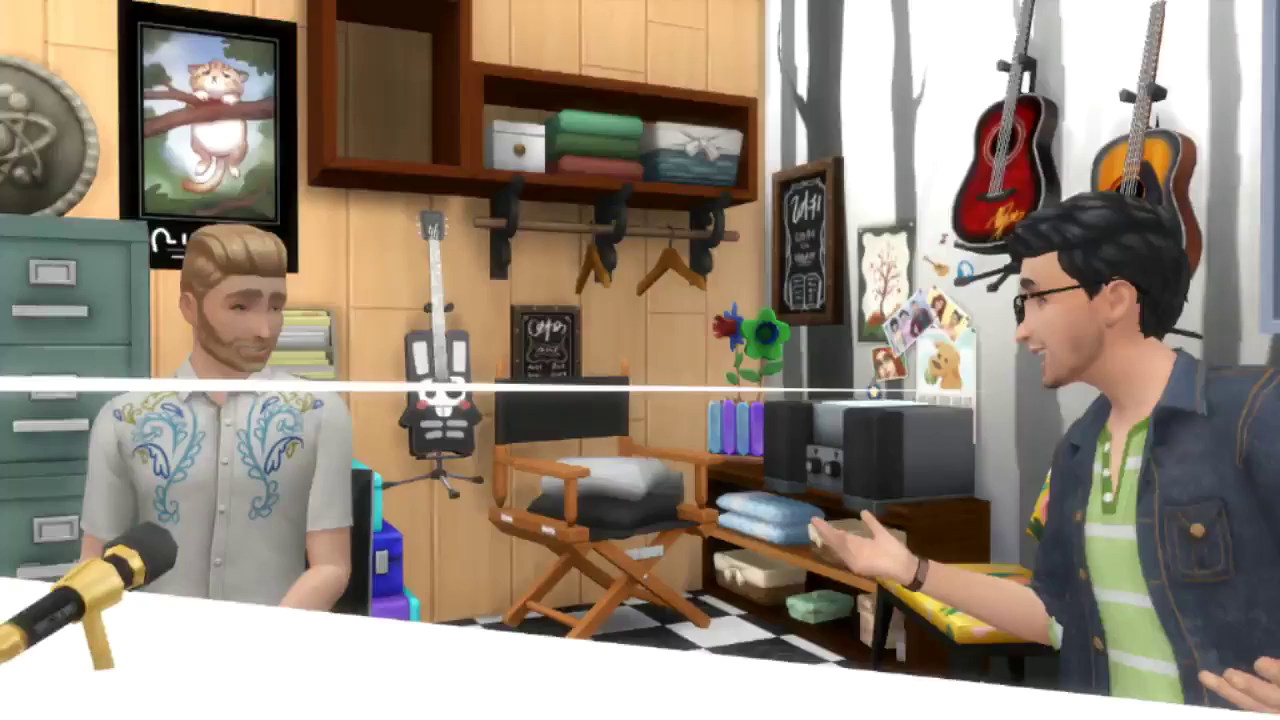